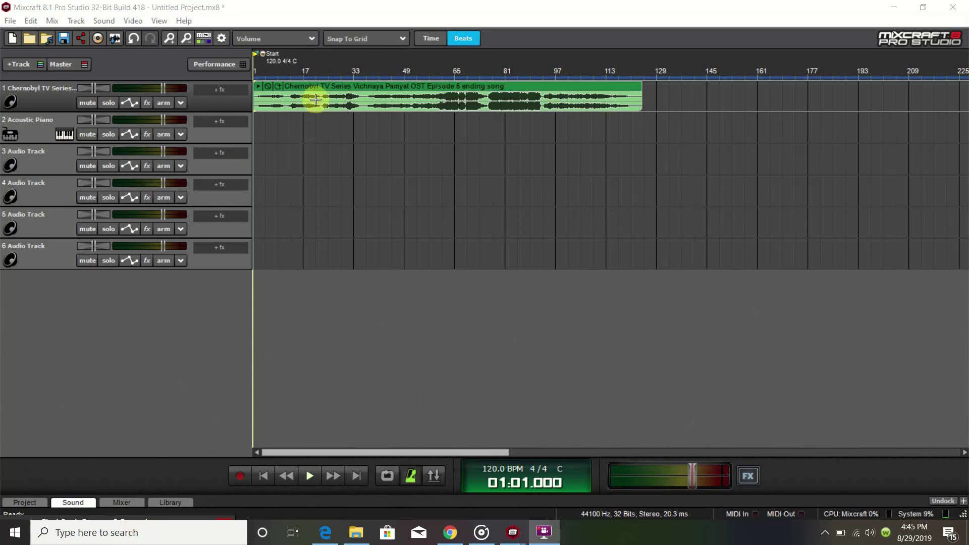
Step: Play the song from bar 13 twice to audition the quiet passage near its beginning
left_click(328, 85)
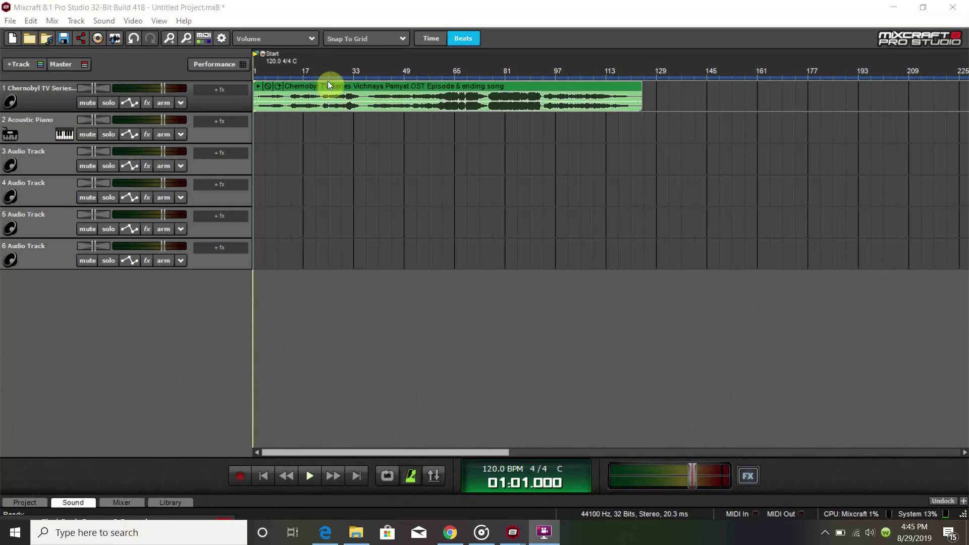
left_click(290, 67)
key("space")
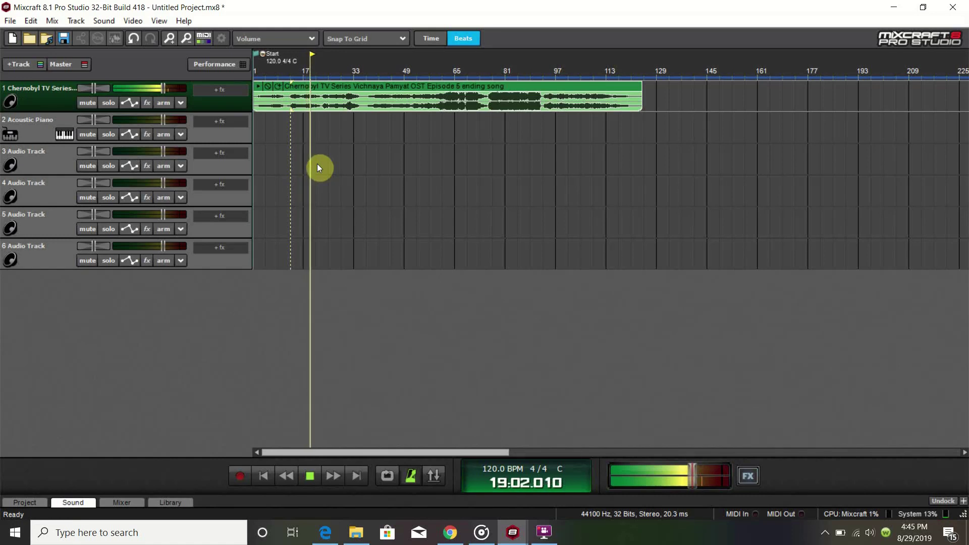
key("space")
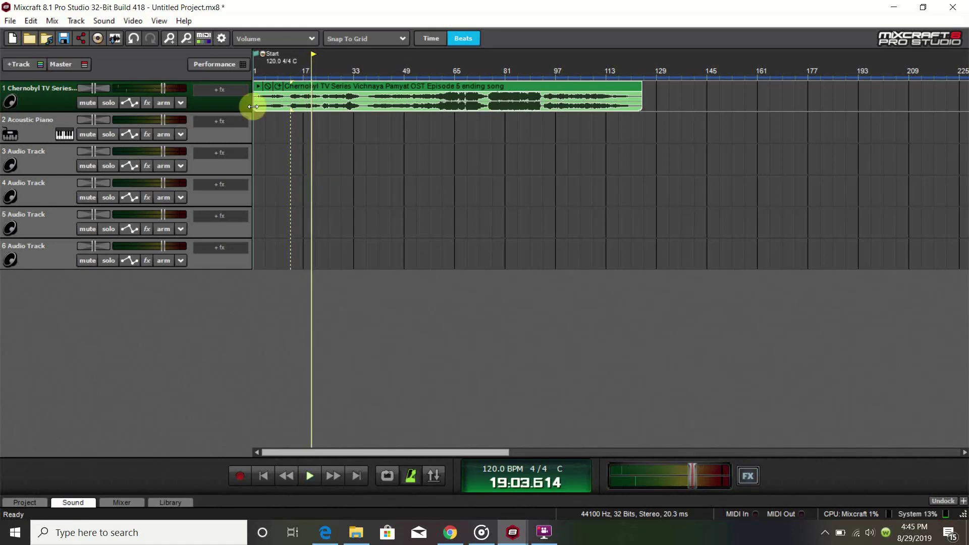
left_click(291, 68)
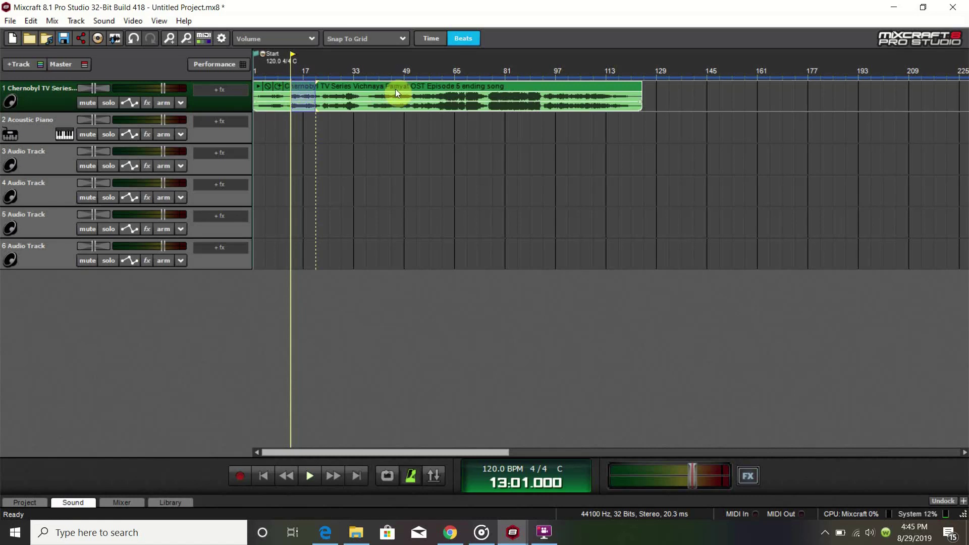
key("space")
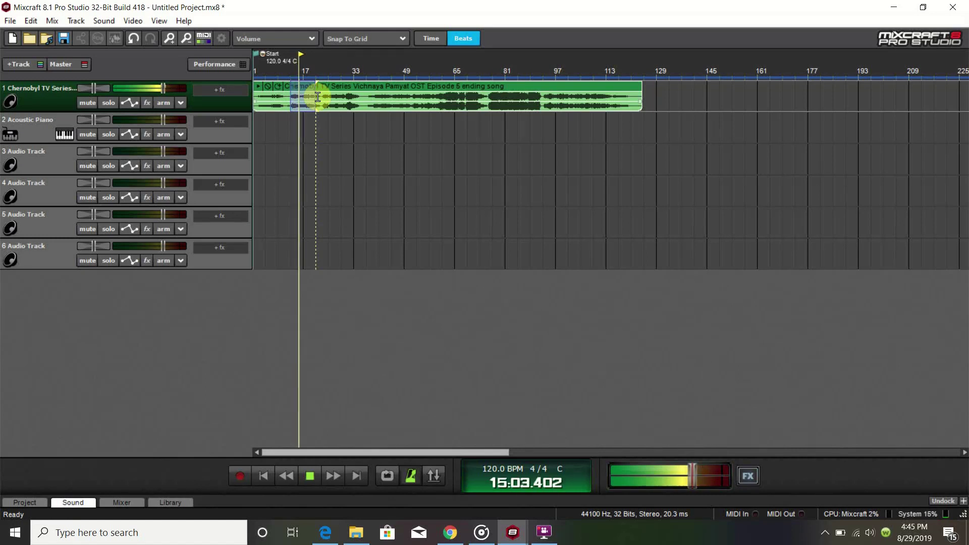
key("space")
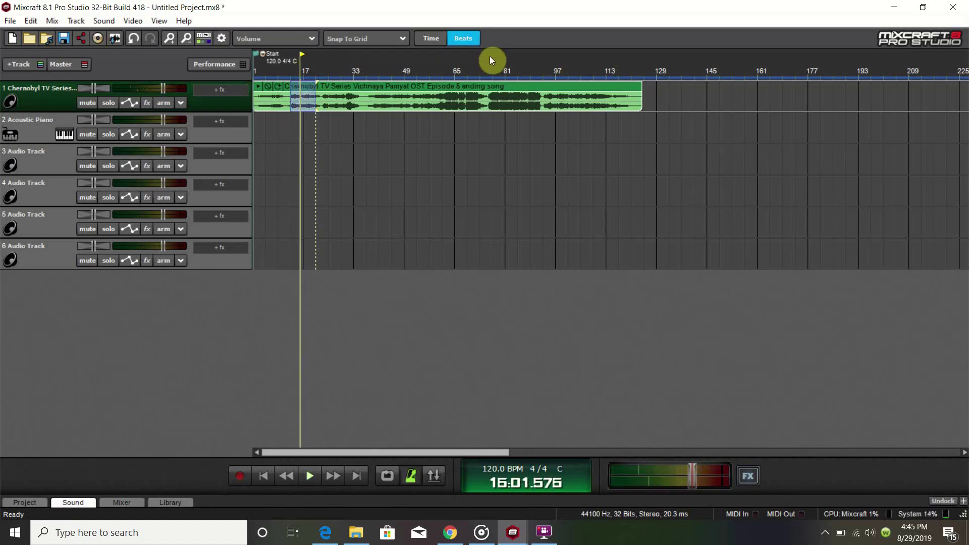
Step: Audition the louder parts of the song, playing from around bar 77 and from around bar 69
left_click(490, 72)
key("space")
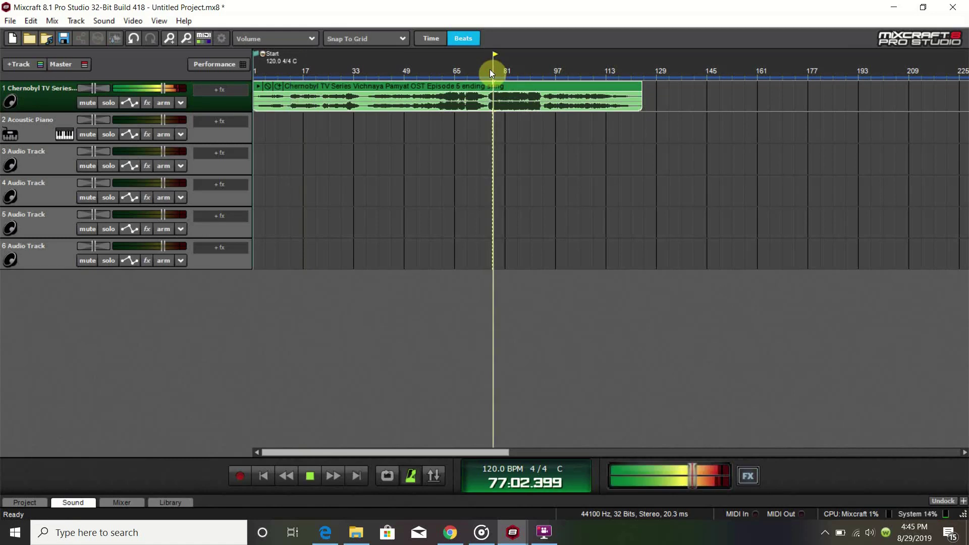
left_click(463, 71)
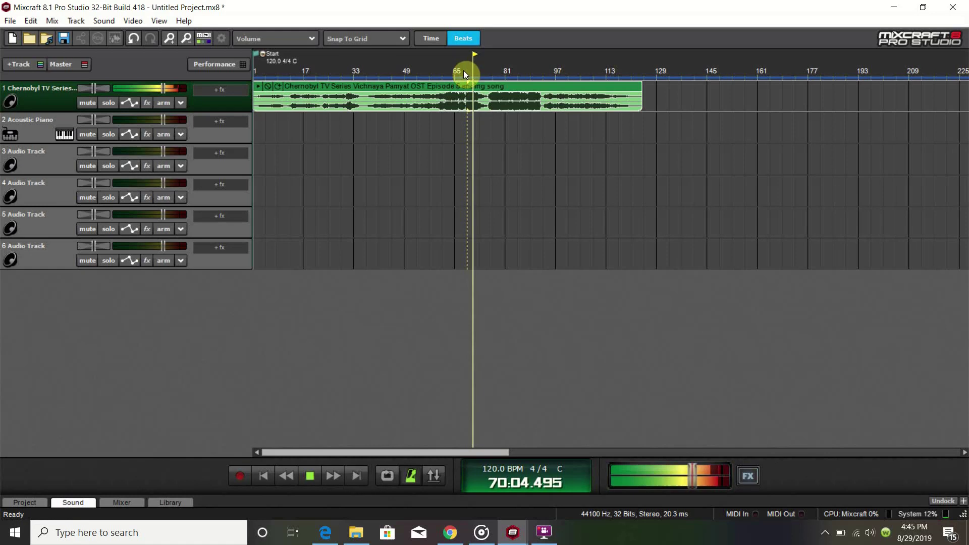
key("space")
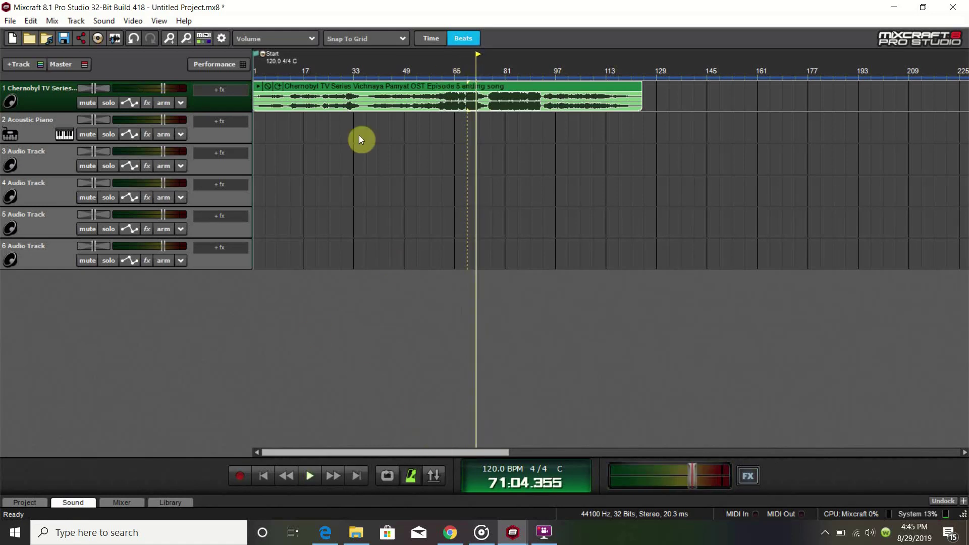
Step: Cut the passage from bar 13 to about bar 25 out of the song and paste it back at bar 13 as a separate clip
left_click(320, 65)
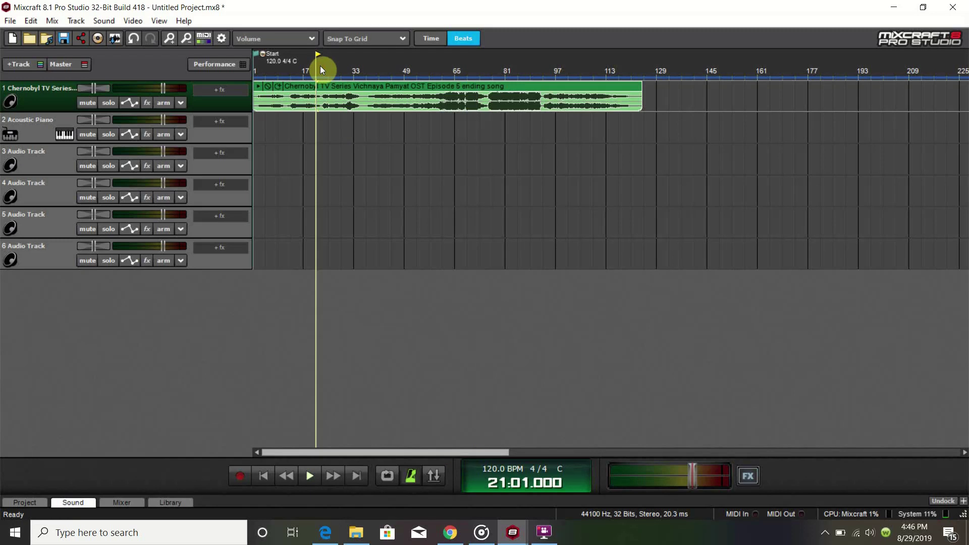
left_click(291, 71)
key("space")
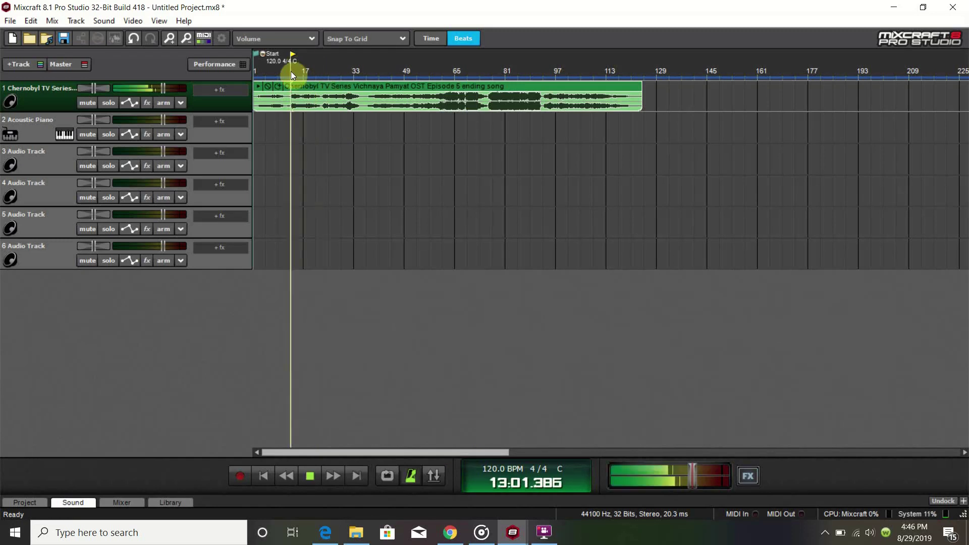
key("space")
left_click(300, 96)
left_click_drag(301, 96, 323, 99)
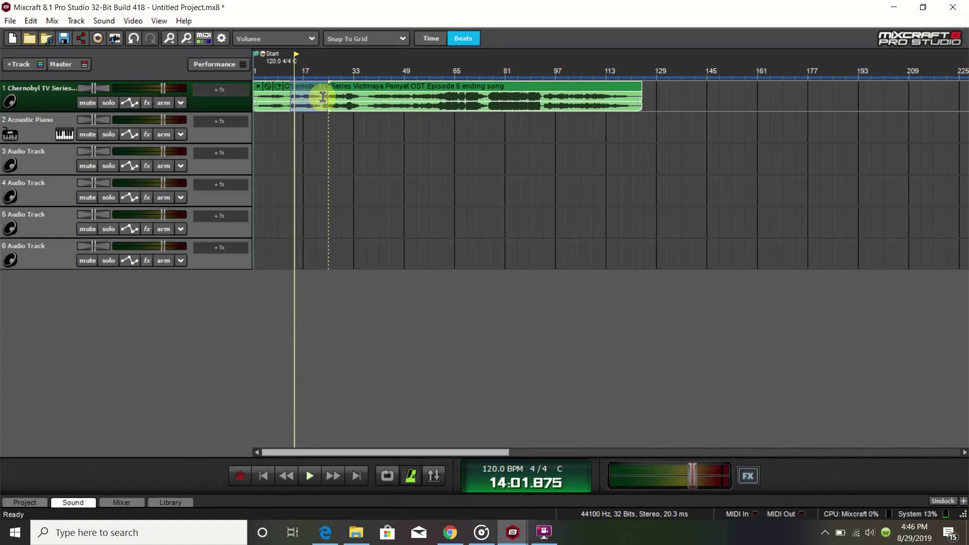
key("Delete")
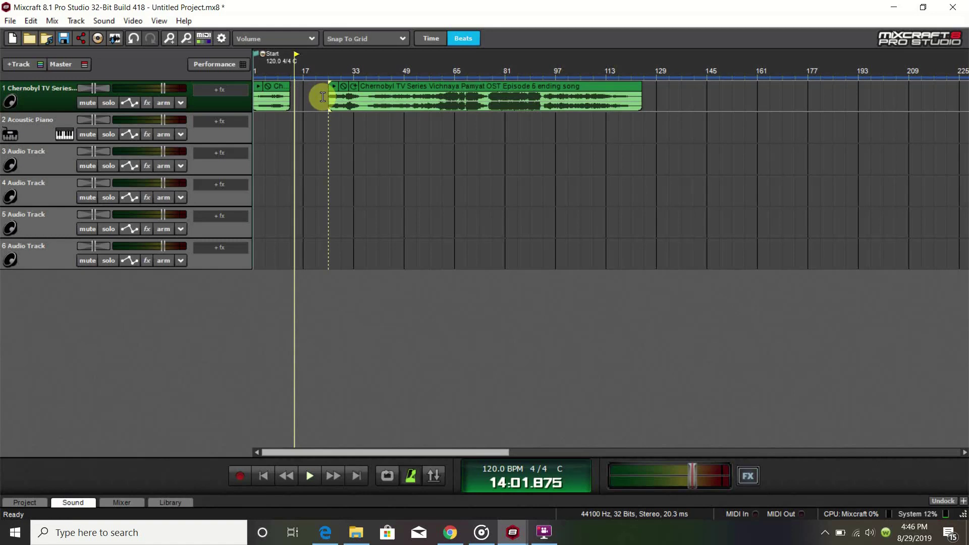
left_click(293, 89)
key("ctrl+v")
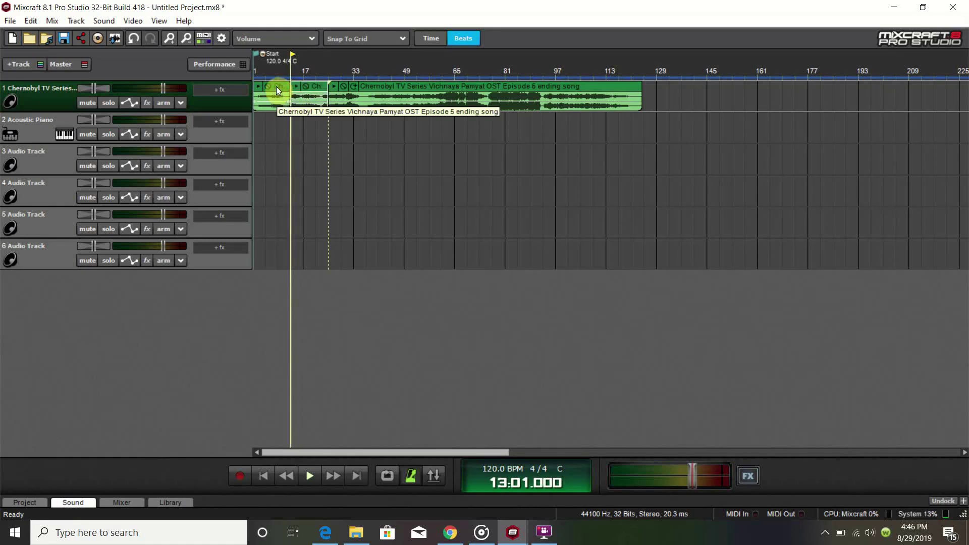
Step: Listen to the opening clip, delete it, and move the separated passage to bar 1
left_click(265, 472)
key("space")
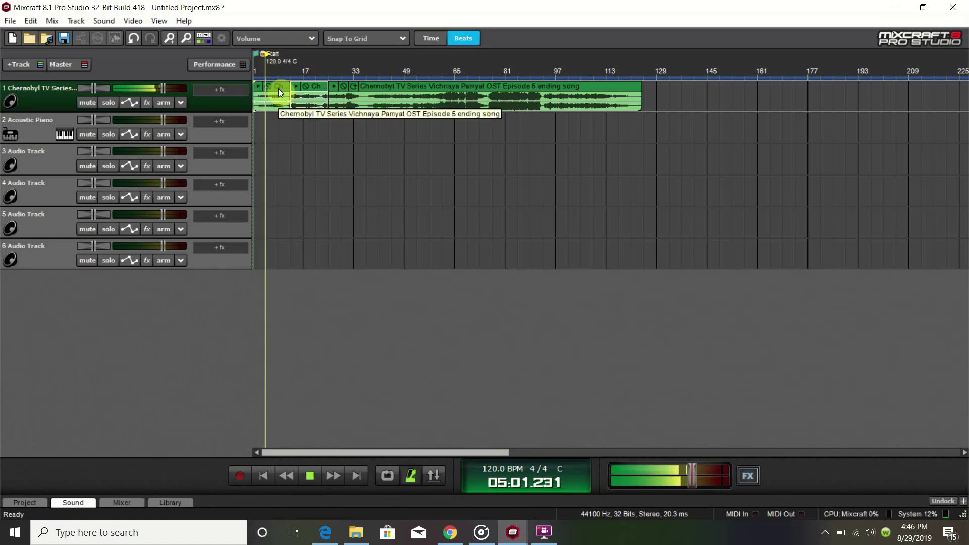
key("space")
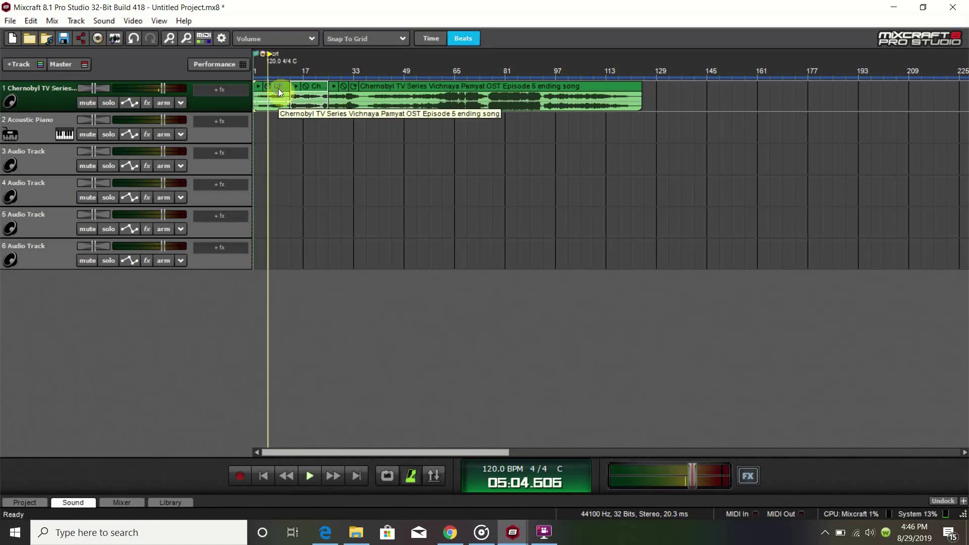
right_click(278, 89)
left_click(307, 169)
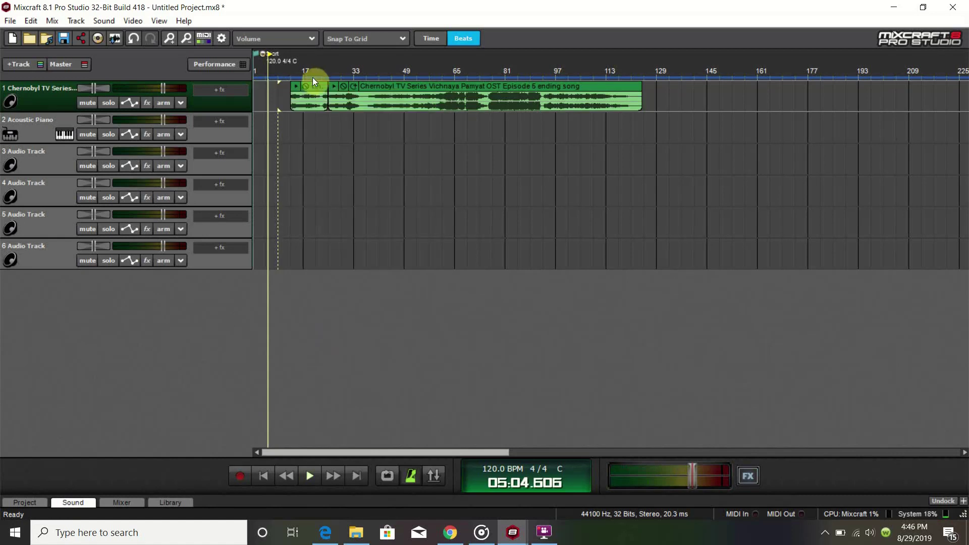
left_click_drag(319, 93, 282, 94)
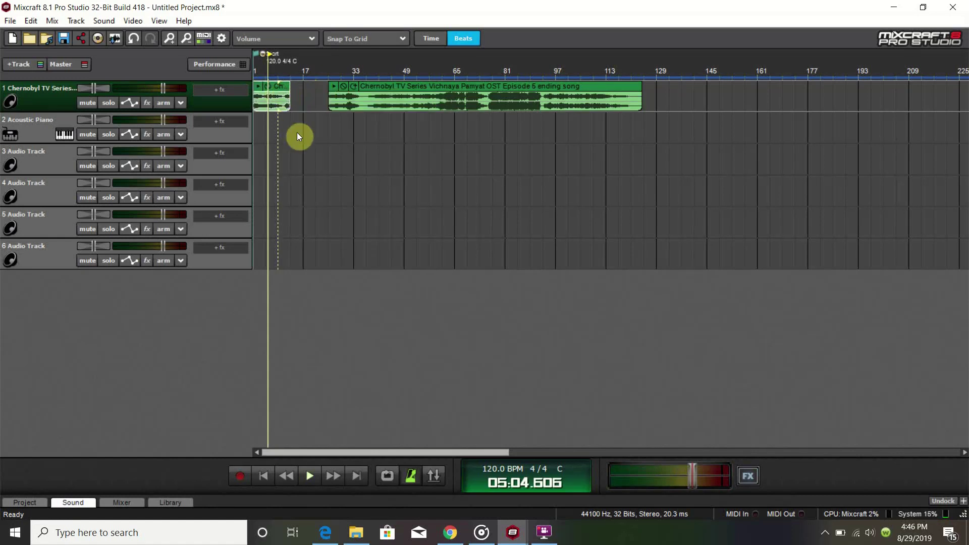
Step: Set the project tempo to 140 BPM
left_click(486, 469)
type("140")
left_click(372, 271)
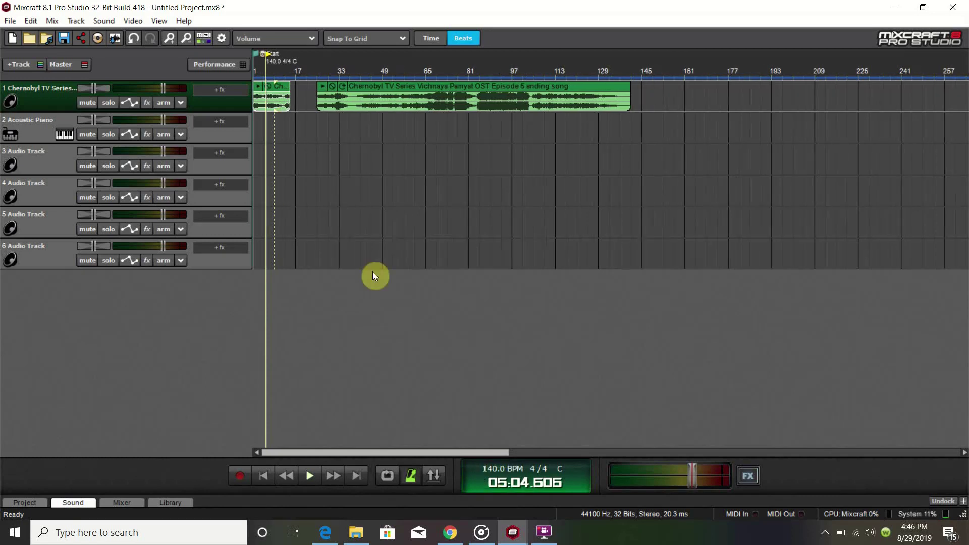
Step: Make the first clip use the project tempo and trim its end to bar 9, for a length of 8 bars
scroll(373, 271, "up", 1)
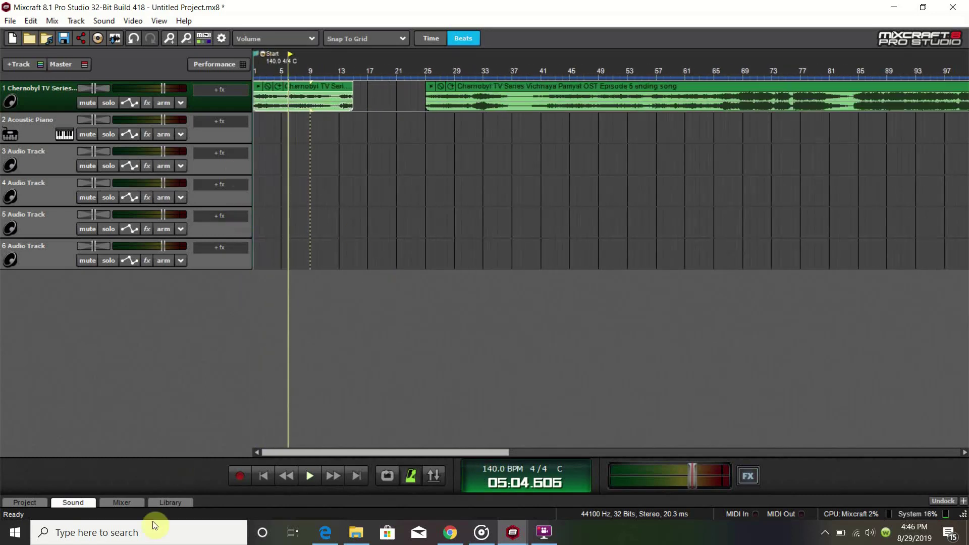
left_click(78, 501)
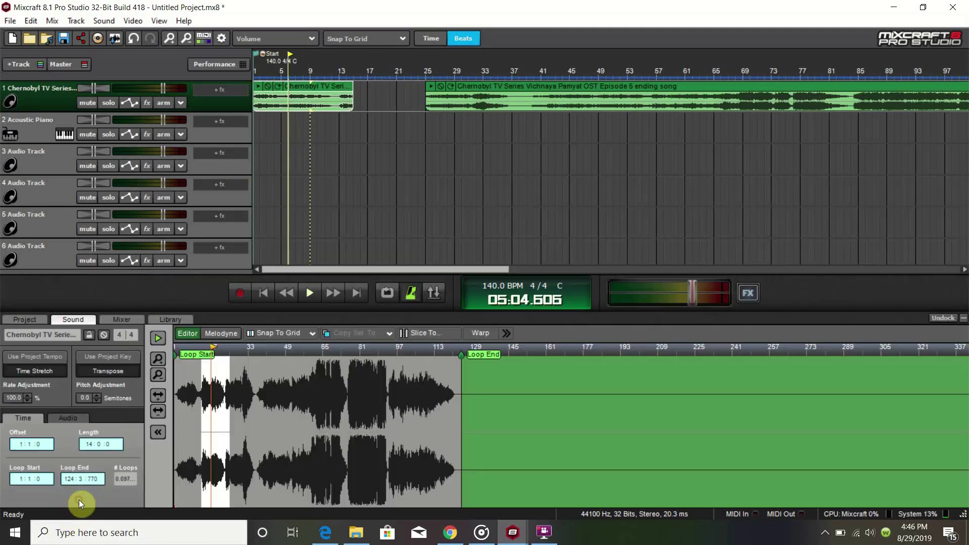
left_click(49, 362)
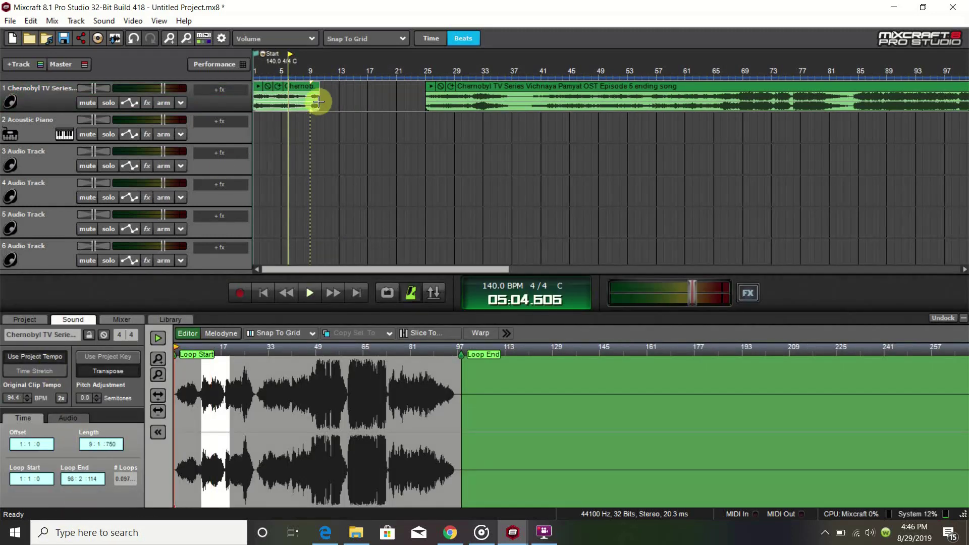
left_click_drag(317, 92, 310, 90)
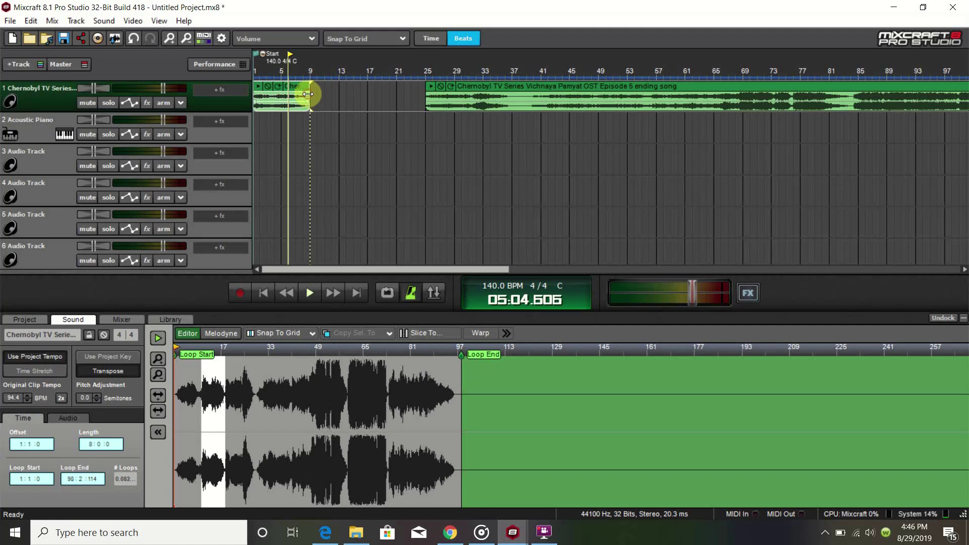
Step: Play the trimmed 8-bar clip from the start of the project and restart playback from bar 1
left_click(264, 293)
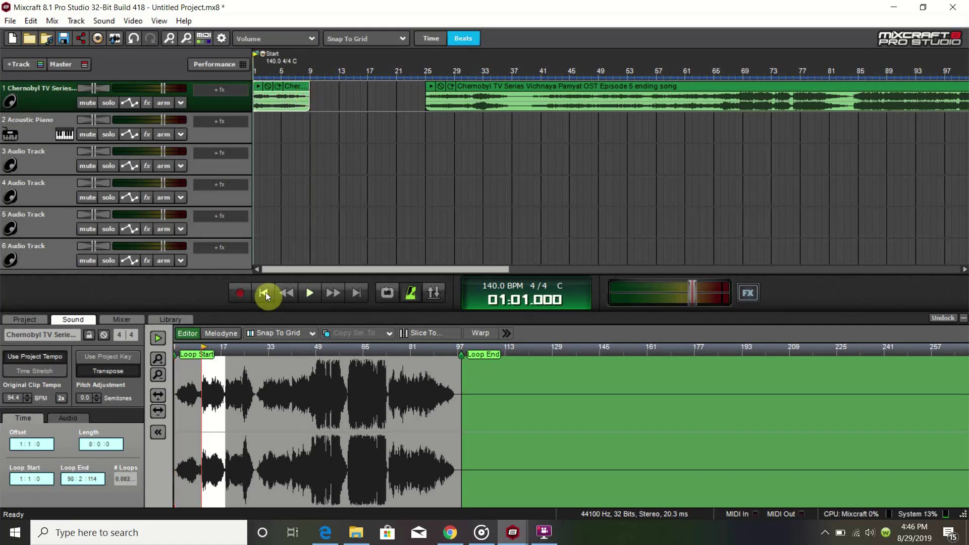
key("space")
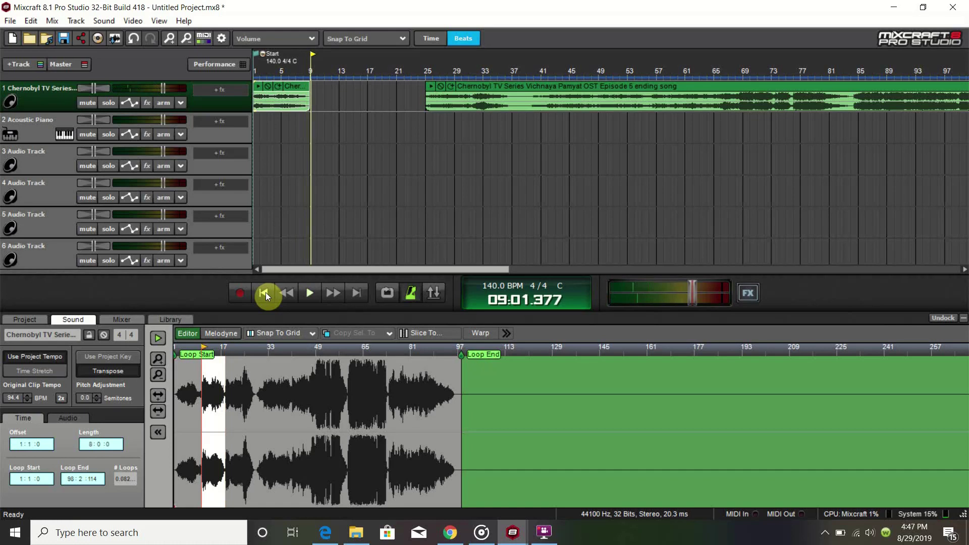
scroll(409, 176, "down", 1)
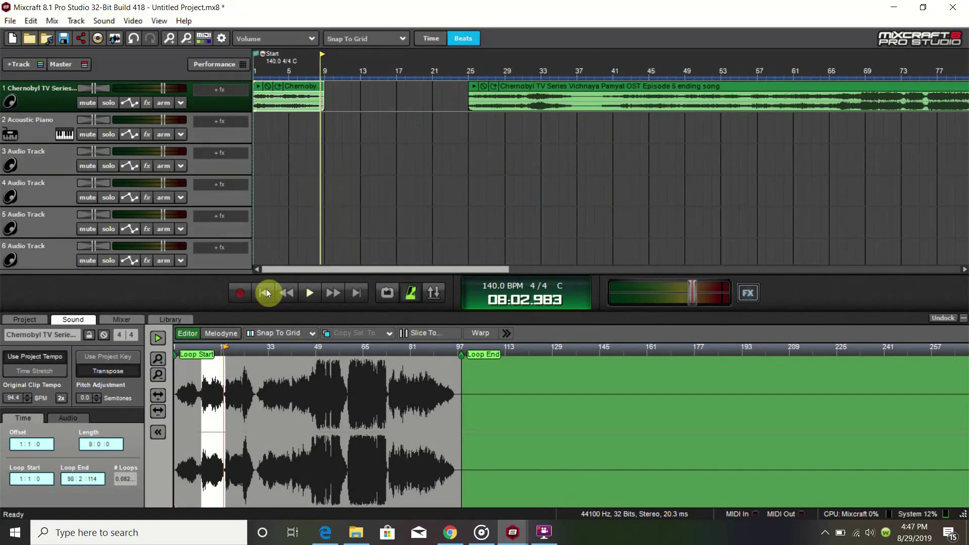
left_click(266, 292)
key("space")
Step: Move the remaining long song clip further along the track to start at bar 36, and stop playback
left_click(559, 86)
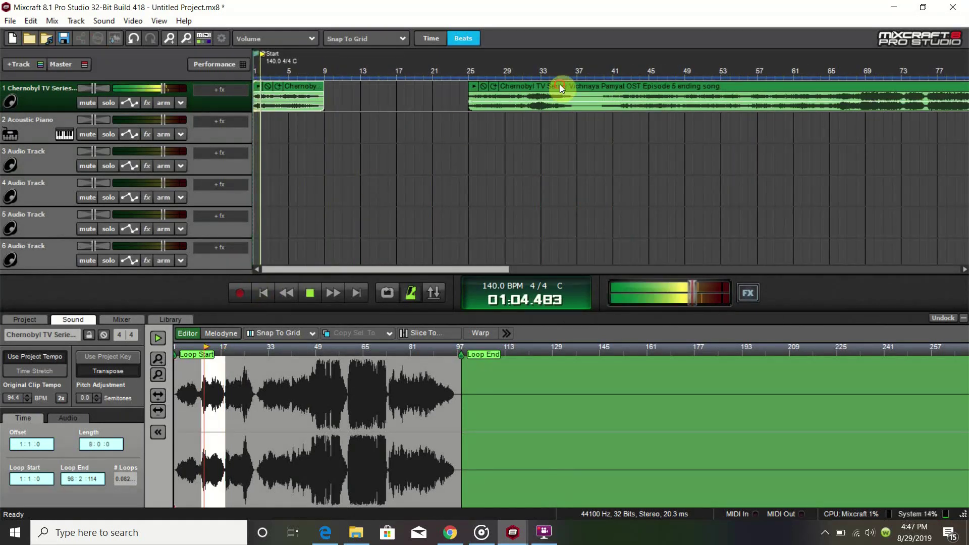
left_click_drag(559, 83, 660, 77)
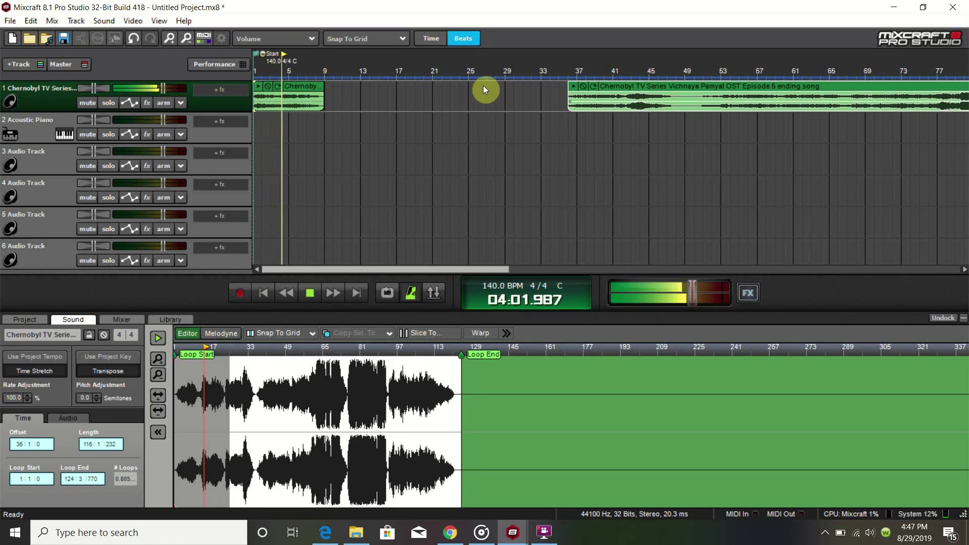
key("space")
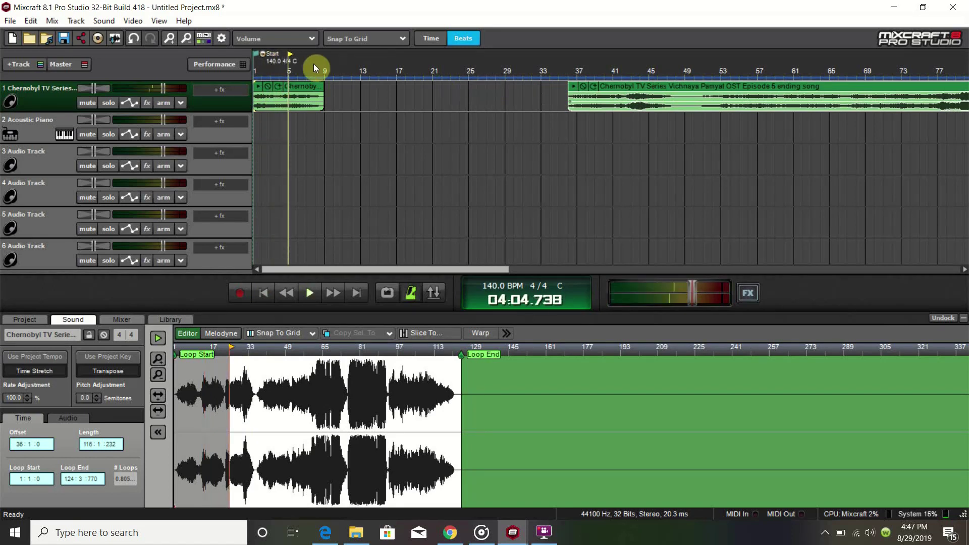
Step: Copy bars 1 to 5 of the first clip and paste them twice in a row, starting at bar 9
left_click_drag(290, 67, 240, 107)
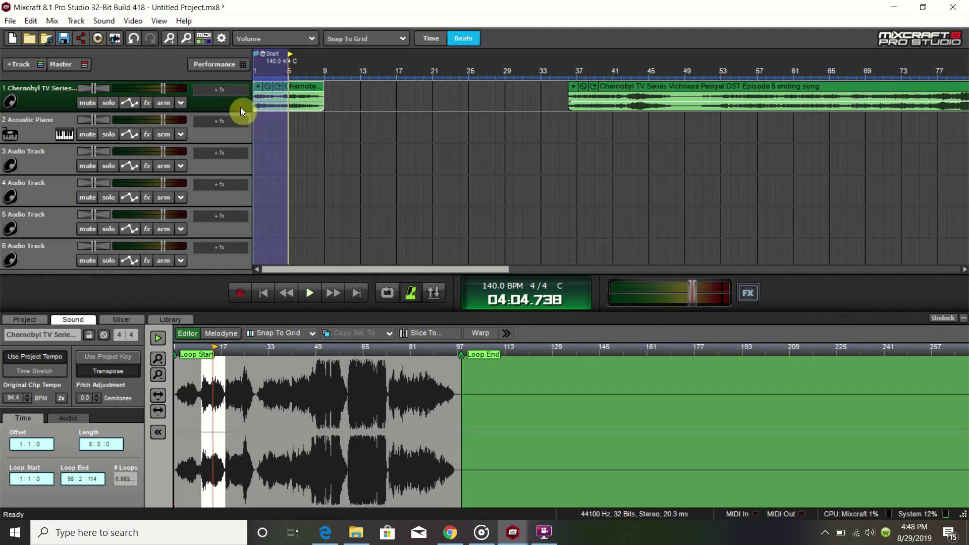
left_click(326, 92)
key("ctrl+v")
key("ctrl+v")
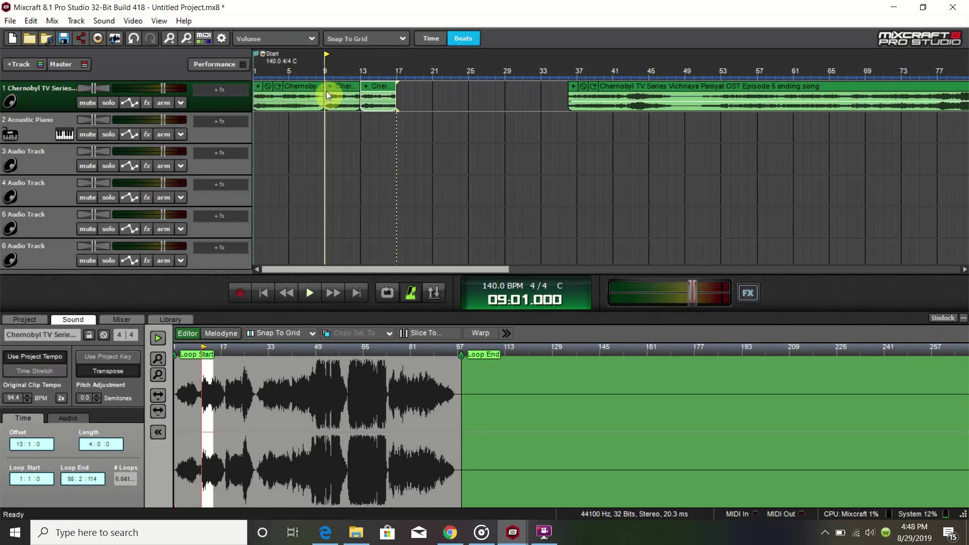
Step: Play the pasted 4-bar clips from bar 9 and return the playhead to bar 9
key("space")
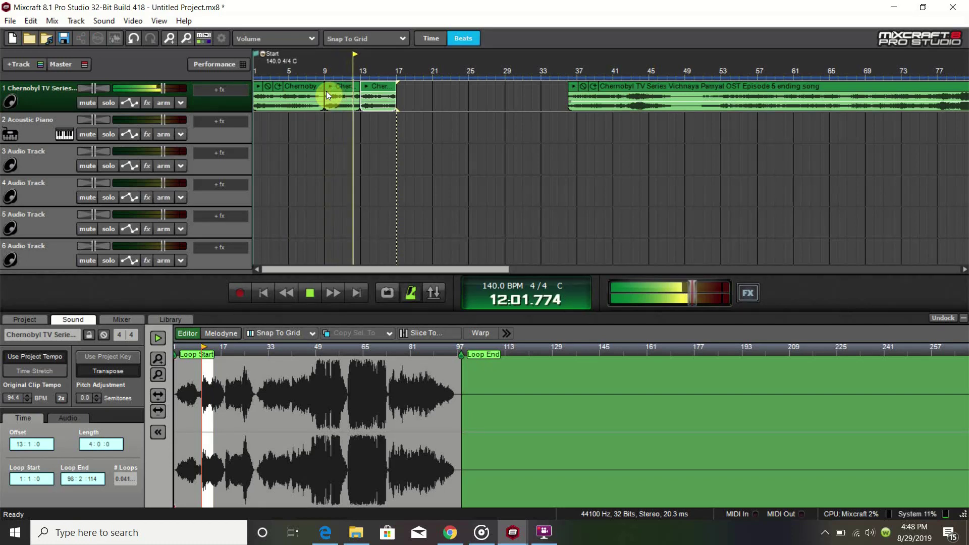
key("space")
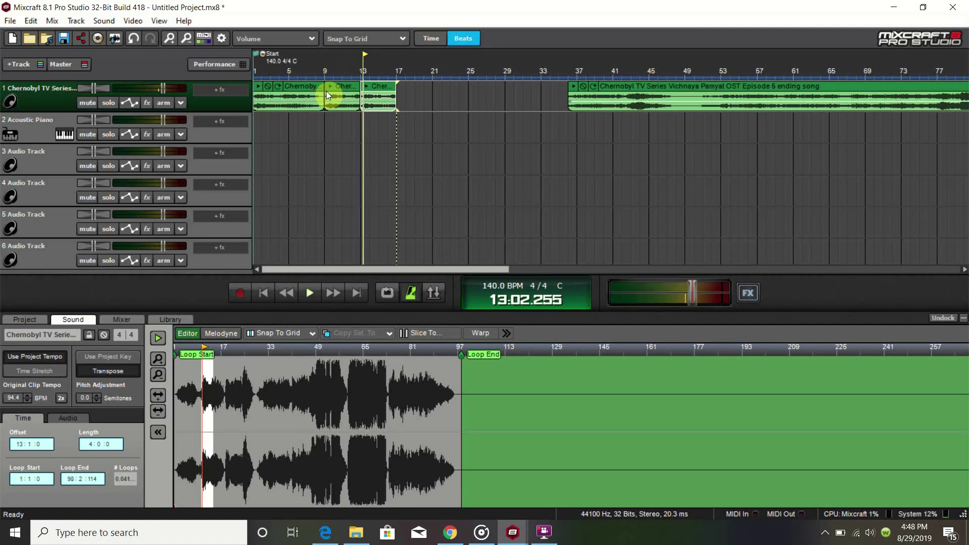
scroll(338, 160, "up", 5)
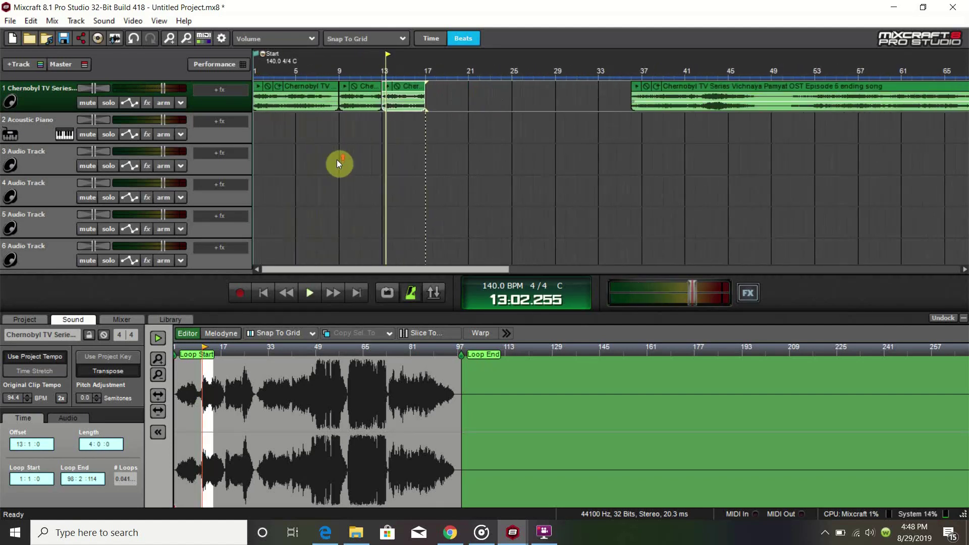
left_click(395, 71)
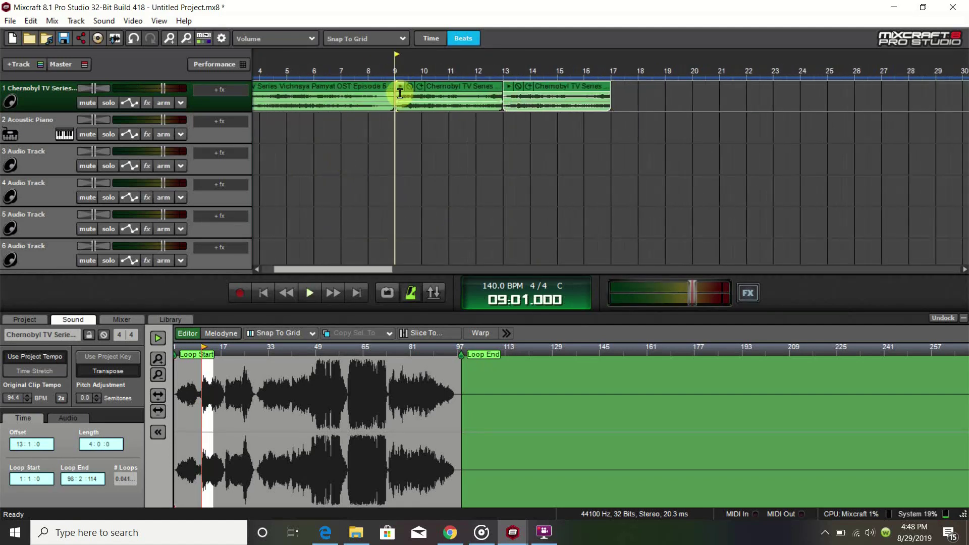
Step: Trim the start of the first pasted 4-bar clip to 9:2:250 and play it from that point
left_click(397, 94)
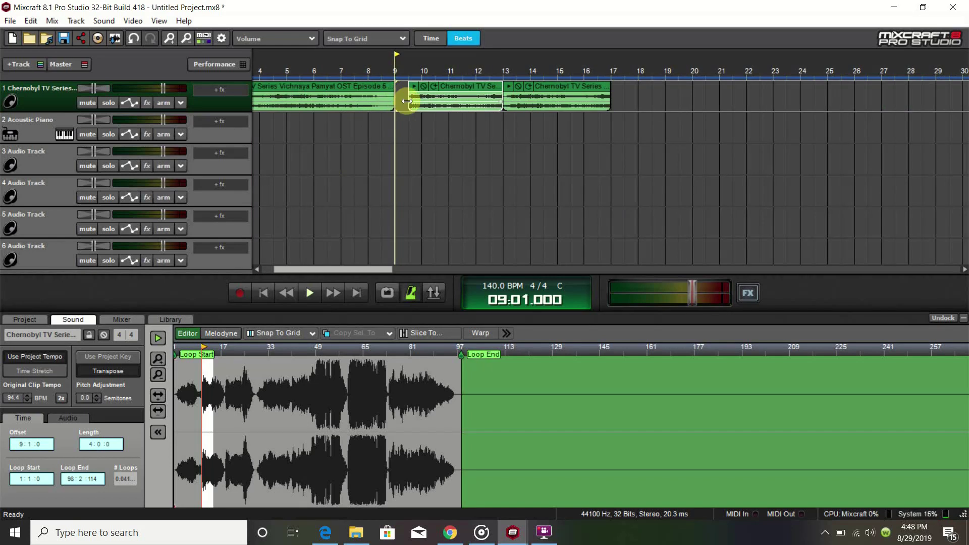
scroll(408, 127, "up", 6)
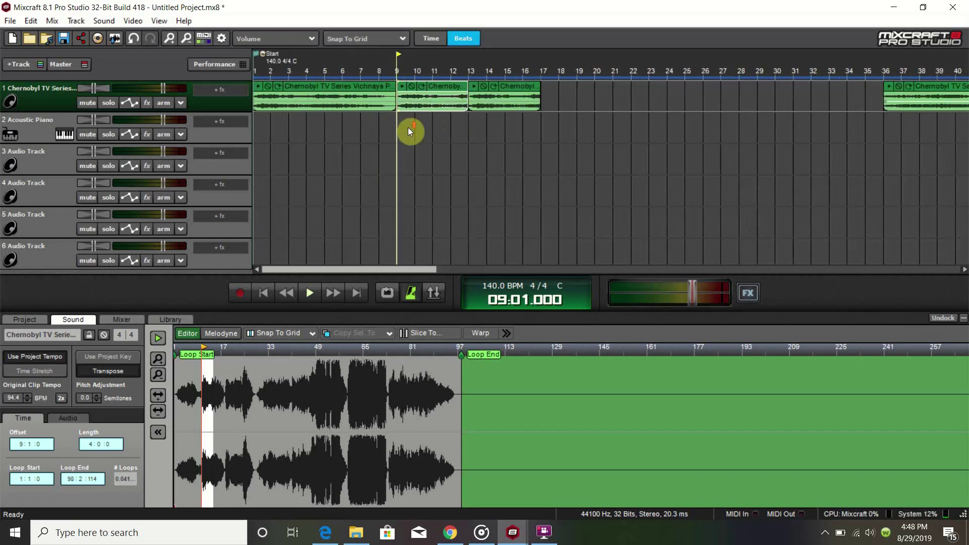
left_click_drag(544, 96, 584, 107)
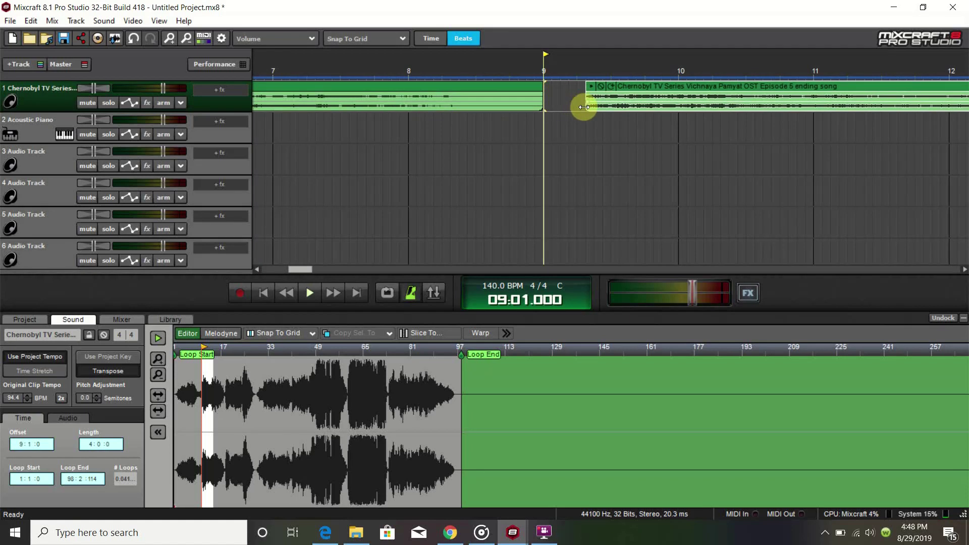
left_click(580, 59)
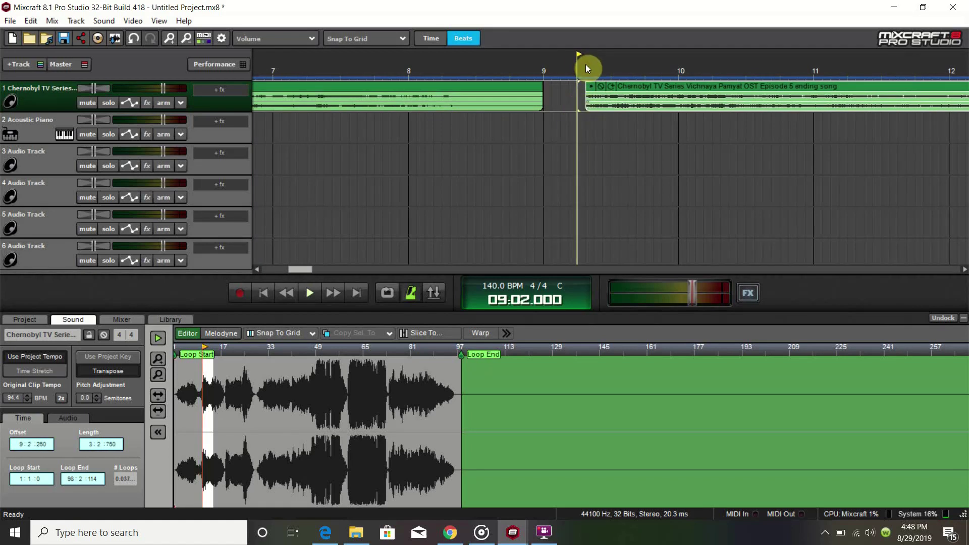
left_click(586, 65)
key("space")
key("space")
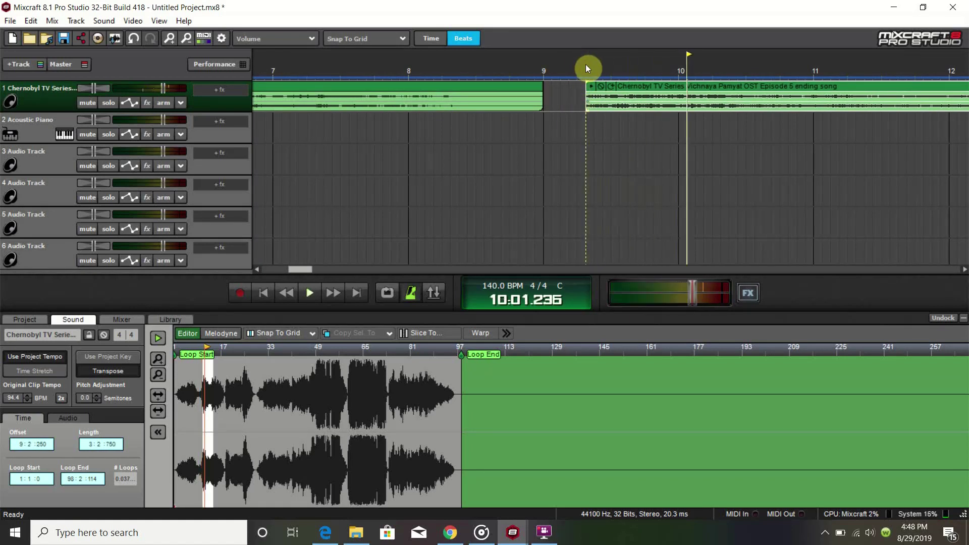
Step: Adjust the start of the clip after bar 9 to 9:2:0 and then 9:1:750, playing it after each change
left_click_drag(579, 96, 577, 99)
left_click(575, 66)
key("space")
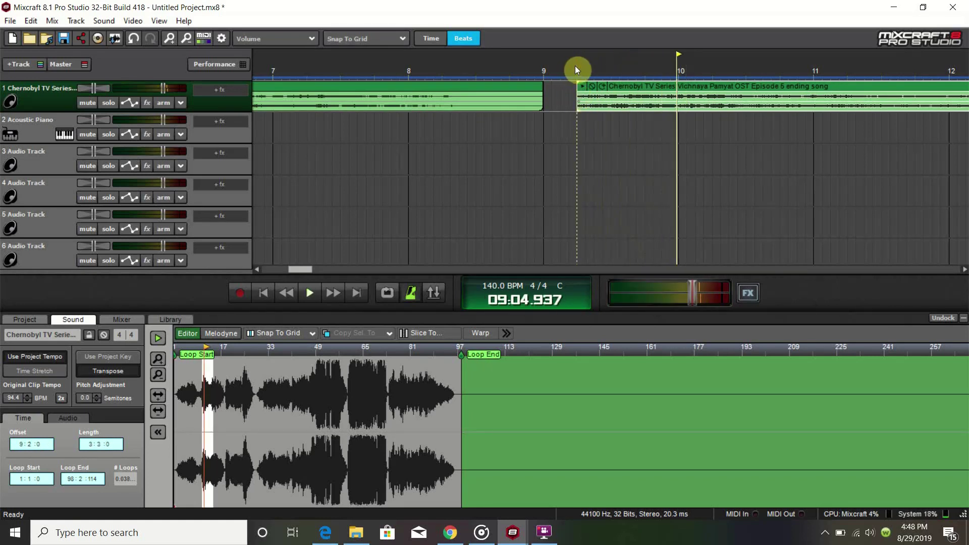
mouse_move(578, 91)
left_mouse_down()
mouse_move(560, 92)
mouse_move(569, 91)
left_mouse_up()
left_click(565, 66)
key("space")
key("space")
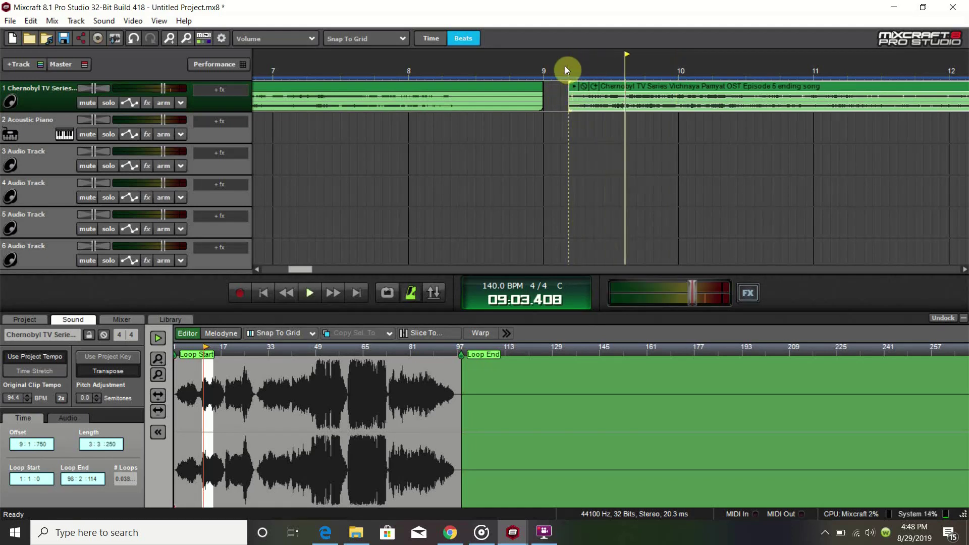
Step: Move the trimmed clip back to bar 9, extend its end to bar 13 and play it
left_click_drag(616, 83, 543, 66)
left_click(544, 66)
scroll(543, 65, "down", 5)
scroll(543, 66, "up", 2)
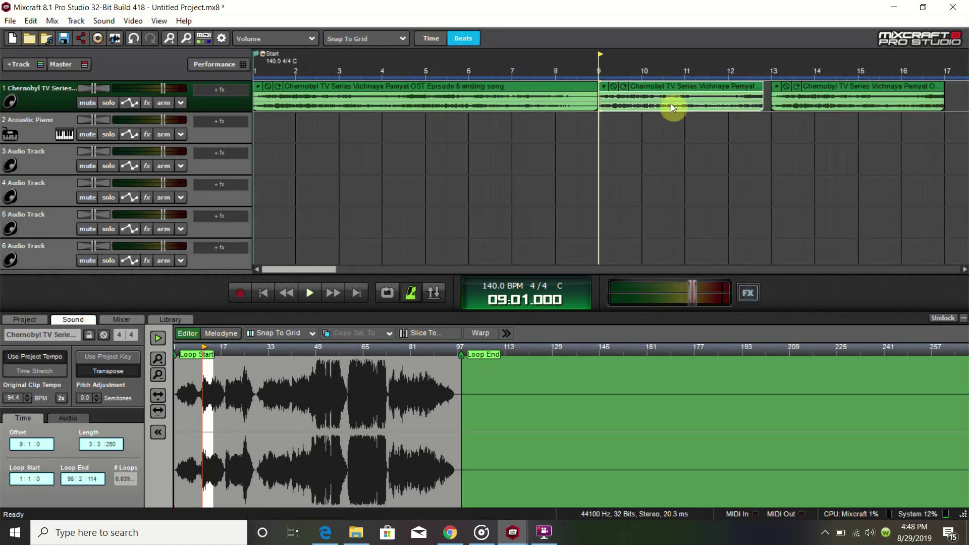
left_click_drag(760, 101, 769, 95)
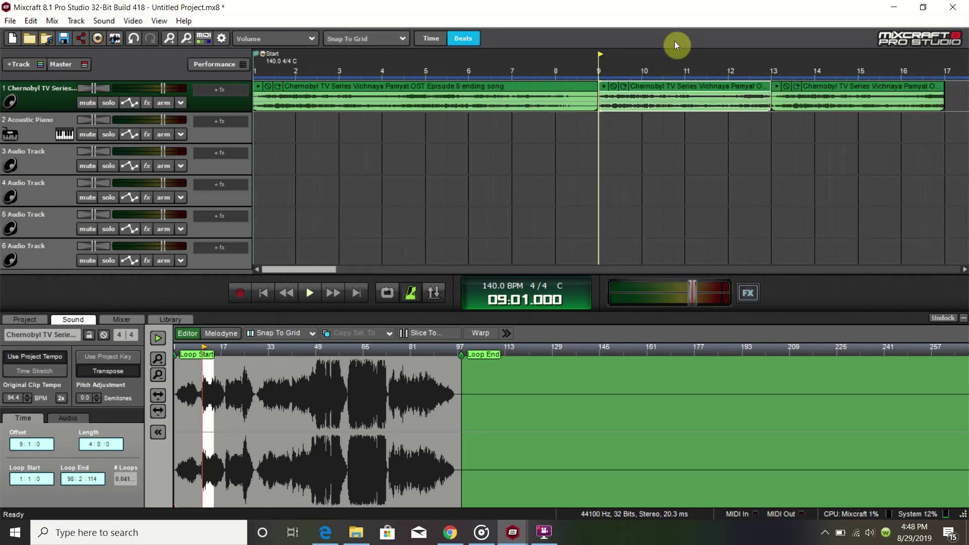
key("space")
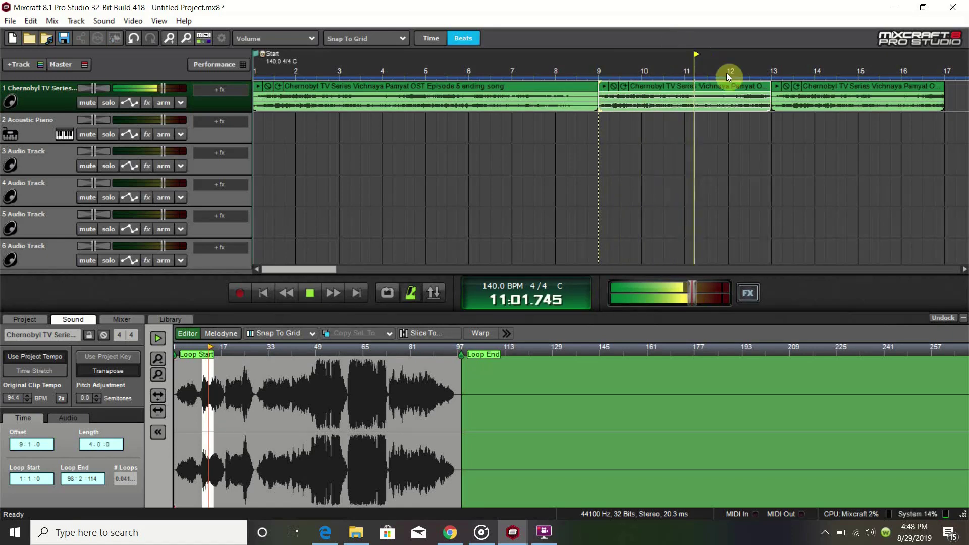
Step: Replace the 4-bar clip at bar 13 with a copy of the adjusted clip at bar 9
left_click(843, 89)
key("Delete")
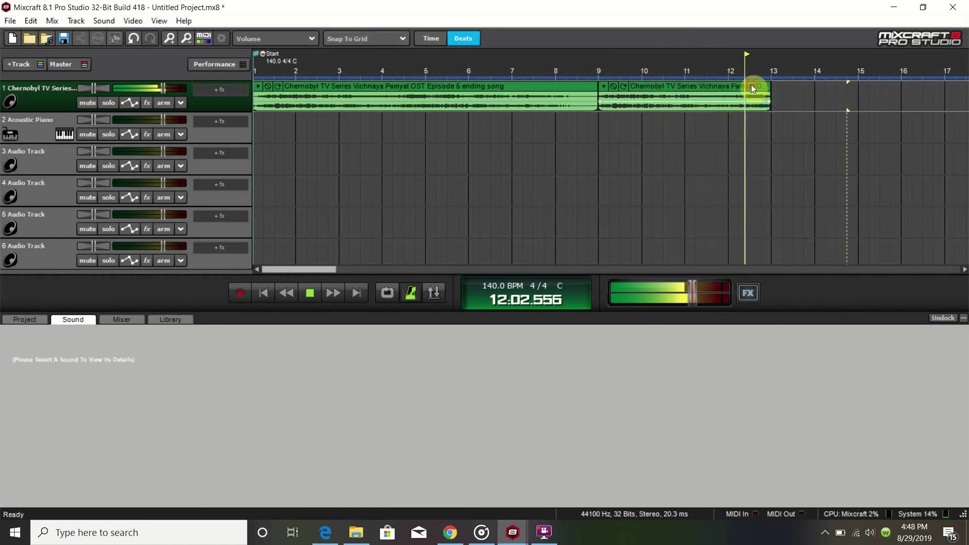
left_click(751, 83)
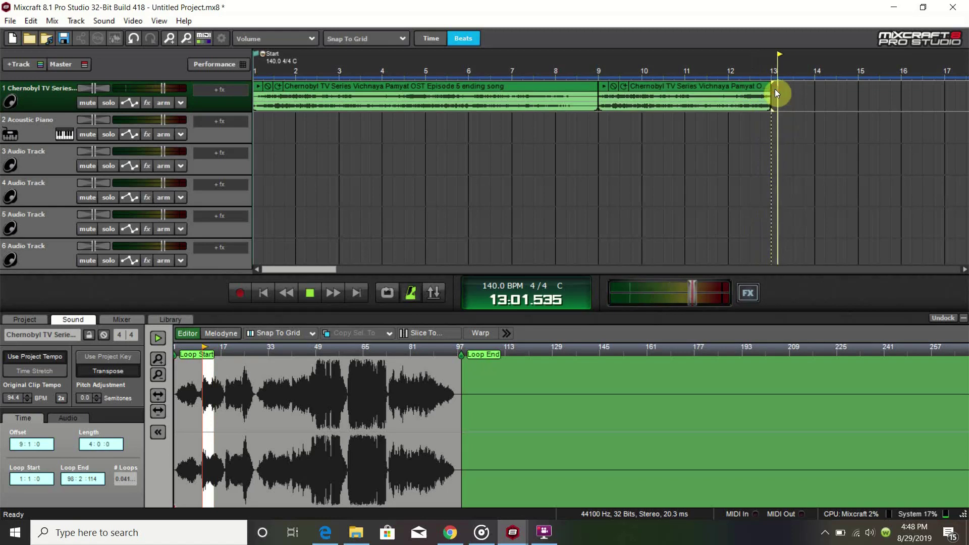
key("ctrl+z")
Step: Play the two 4-bar clips from bar 9, and replay the transition at bar 13 starting from 12:2
left_click(601, 69)
scroll(616, 196, "down", 5)
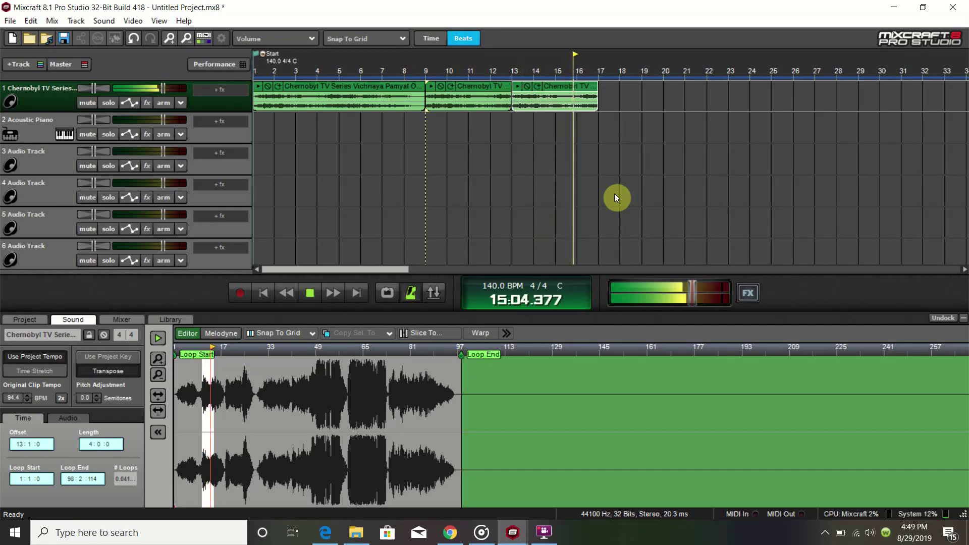
key("space")
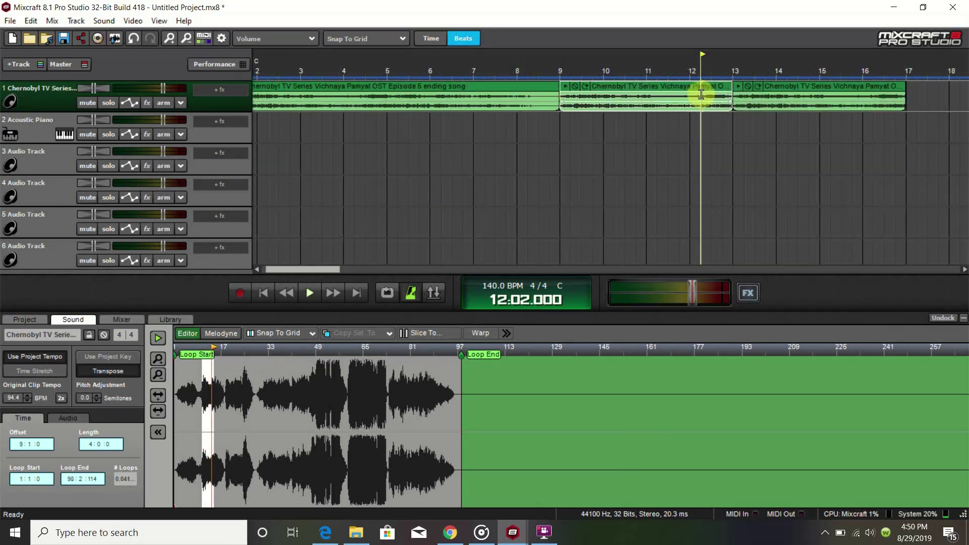
key("space")
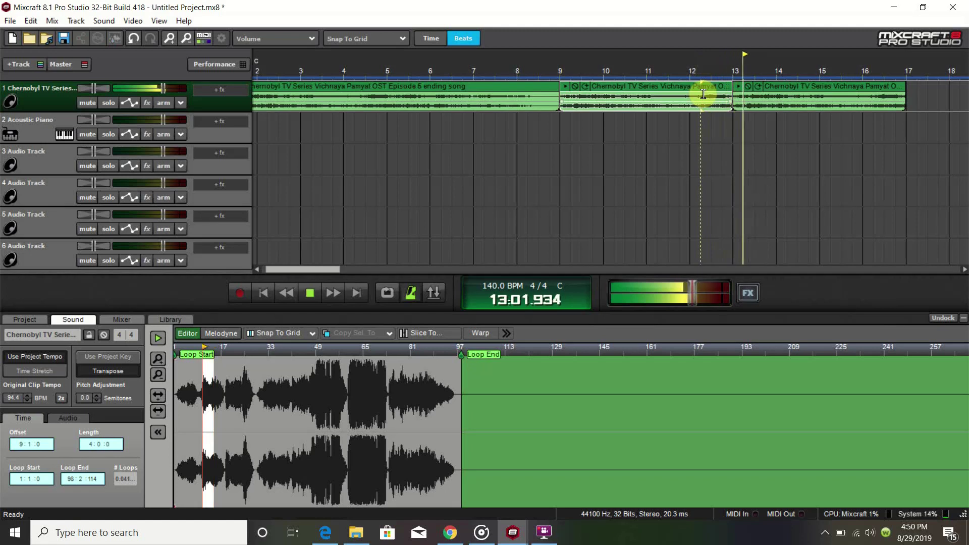
key("space")
scroll(704, 93, "up", 3)
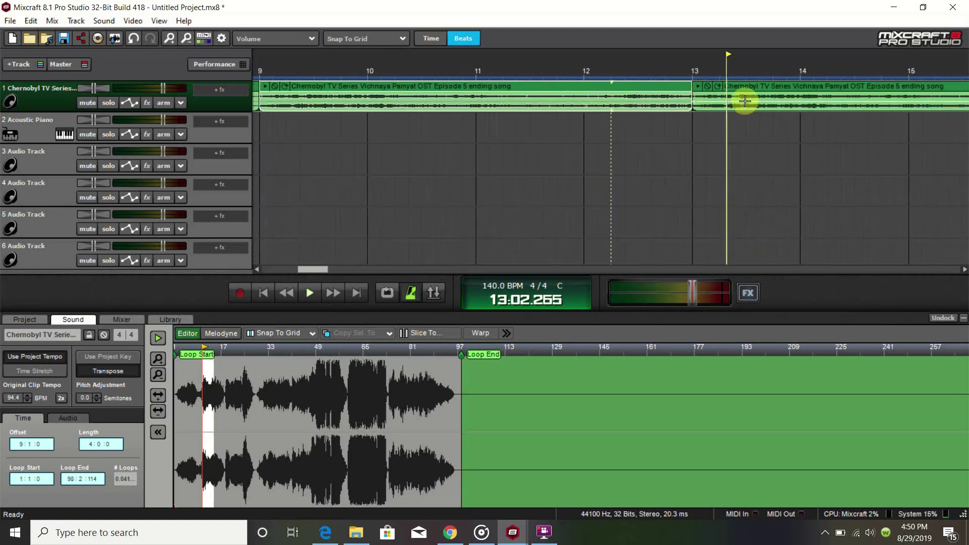
Step: Play the transition at bar 13, shorten the clip at bar 9 to a length of 3:3:500 from its end, and replay it
left_click(681, 65)
key("space")
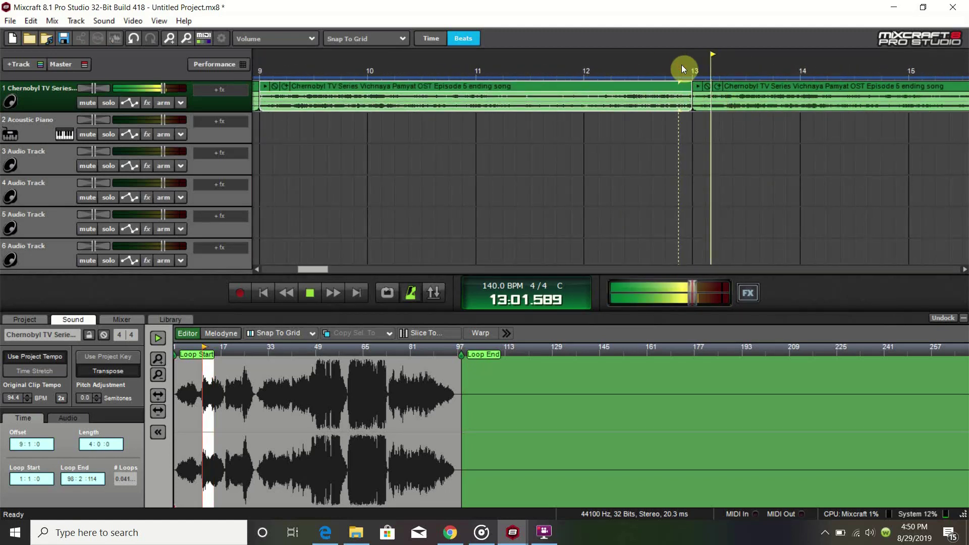
key("space")
left_click_drag(692, 94, 679, 94)
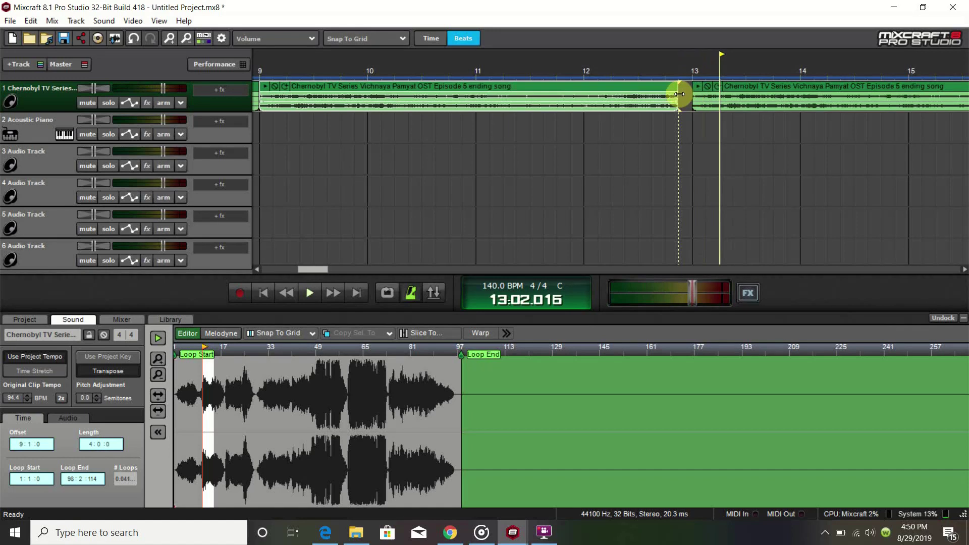
key("space")
key("space")
scroll(619, 165, "down", 3)
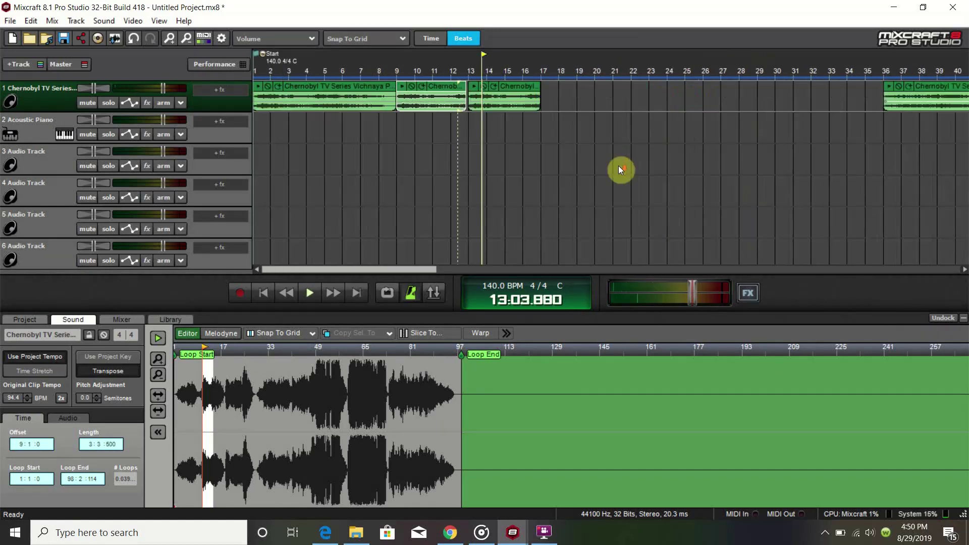
Step: Move the shortened clip to start at 9:1:500 so it ends exactly at bar 13
scroll(619, 166, "up", 2)
mouse_move(599, 90)
left_mouse_down()
mouse_move(611, 90)
mouse_move(587, 90)
left_mouse_up()
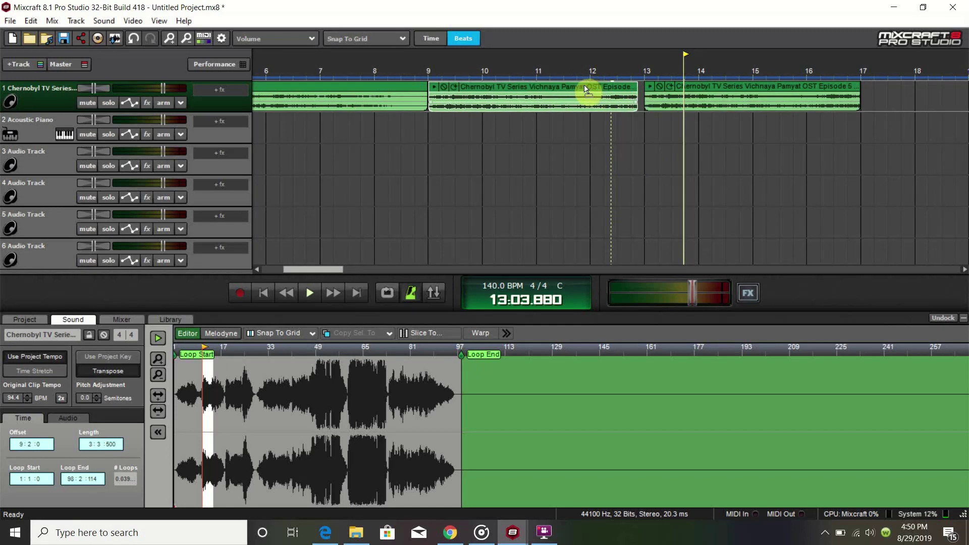
scroll(507, 156, "up", 2)
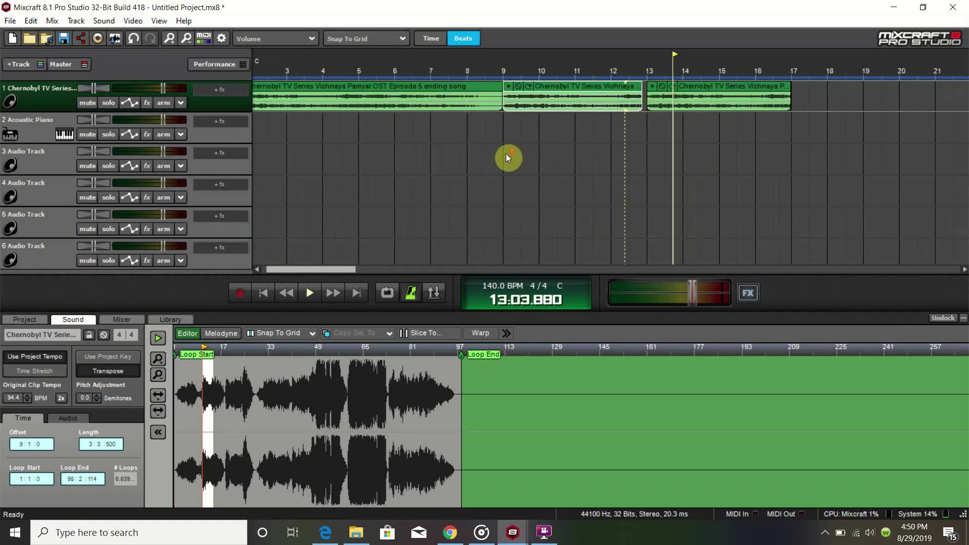
scroll(505, 153, "up", 2)
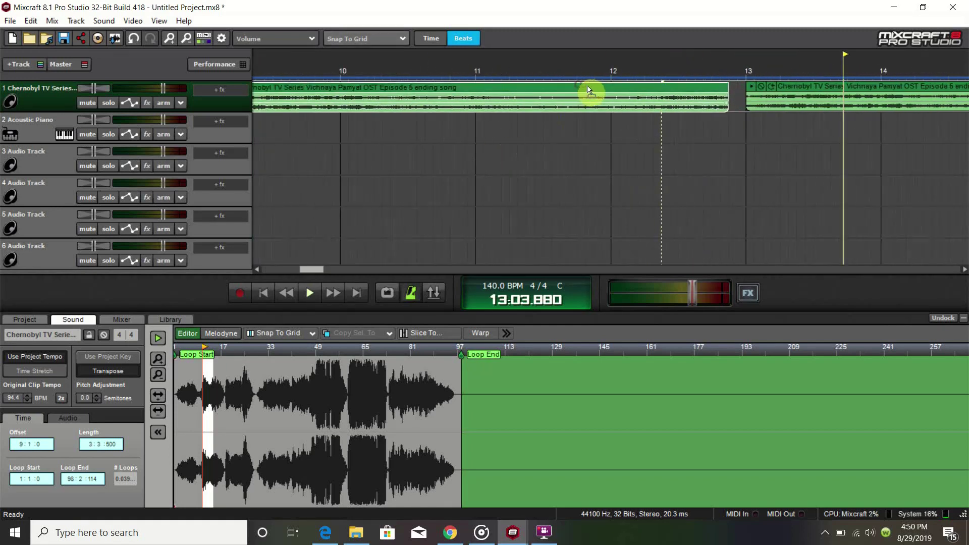
left_click_drag(598, 90, 616, 91)
scroll(488, 212, "down", 4)
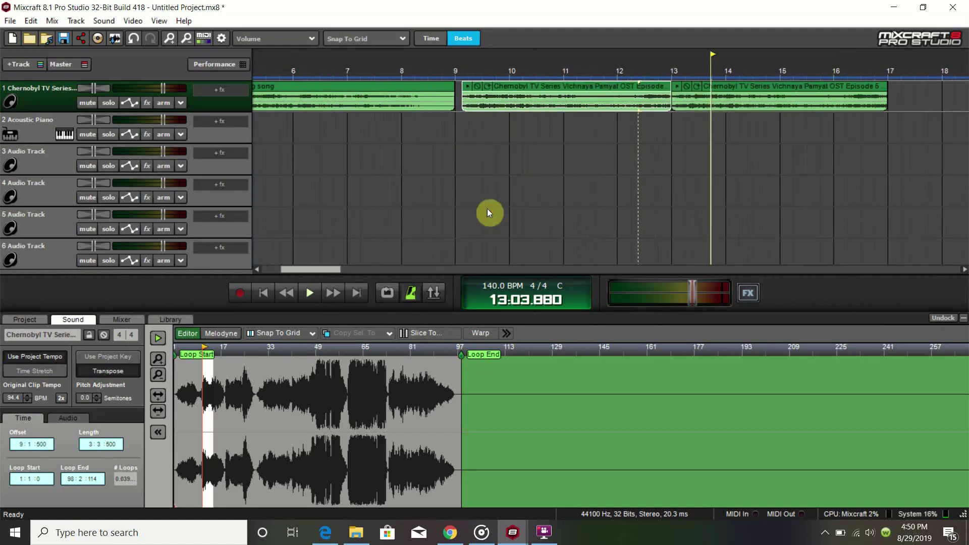
Step: Play from bar 9, extend the shortened clip's start back to bar 9, and replay from shortly before it
left_click(459, 71)
key("space")
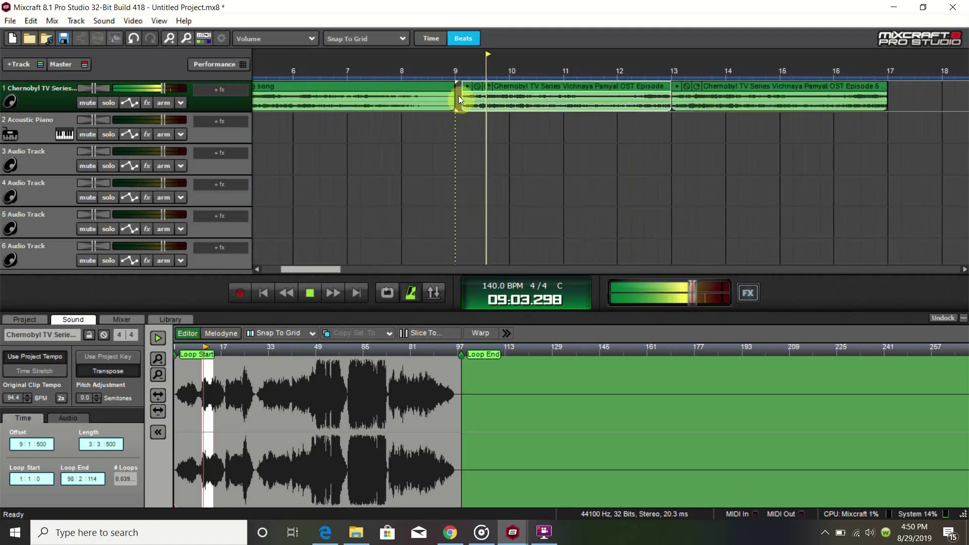
left_click_drag(463, 95, 455, 94)
left_click(431, 62)
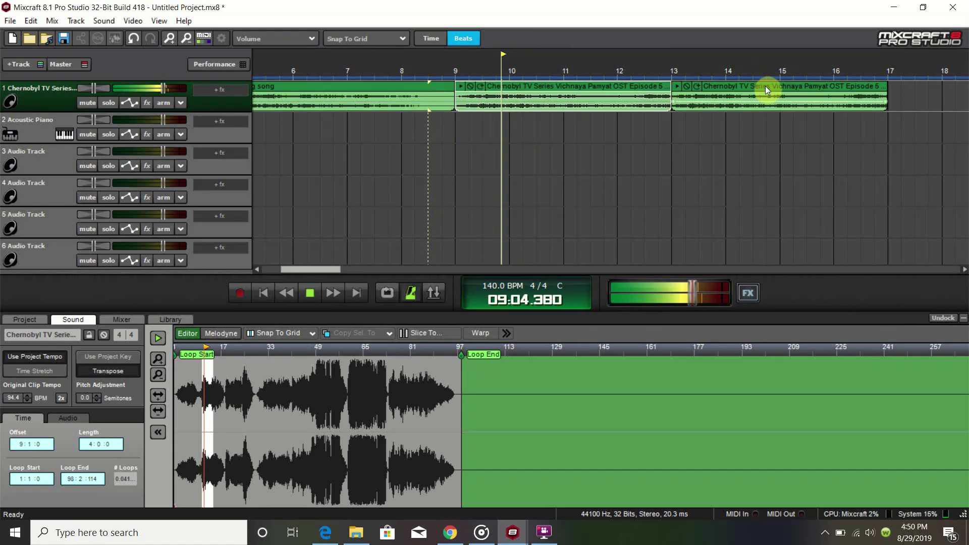
Step: Delete the 4-bar clip at bar 13 and paste a copy of the re-edited bar 9 clip there
left_click(834, 84)
key("Delete")
left_click(617, 89)
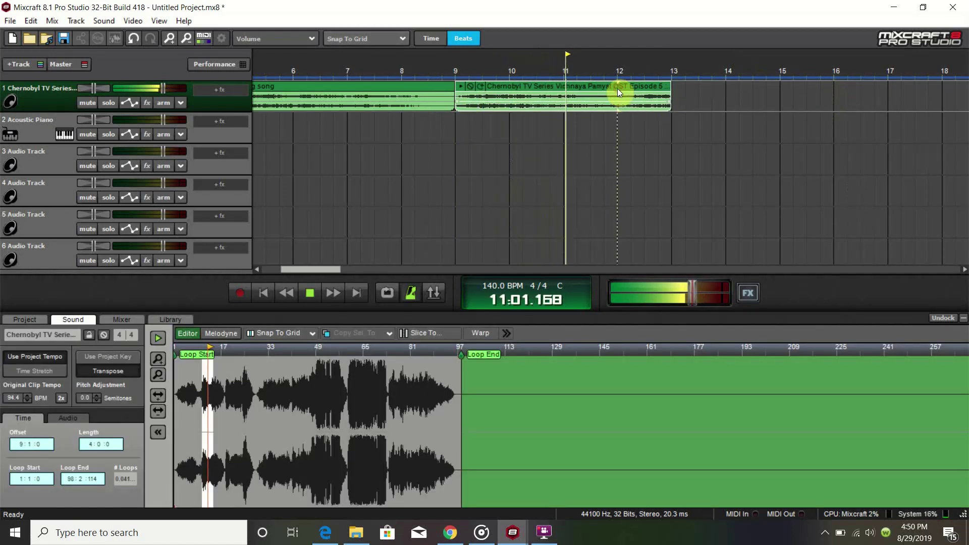
right_click(674, 87)
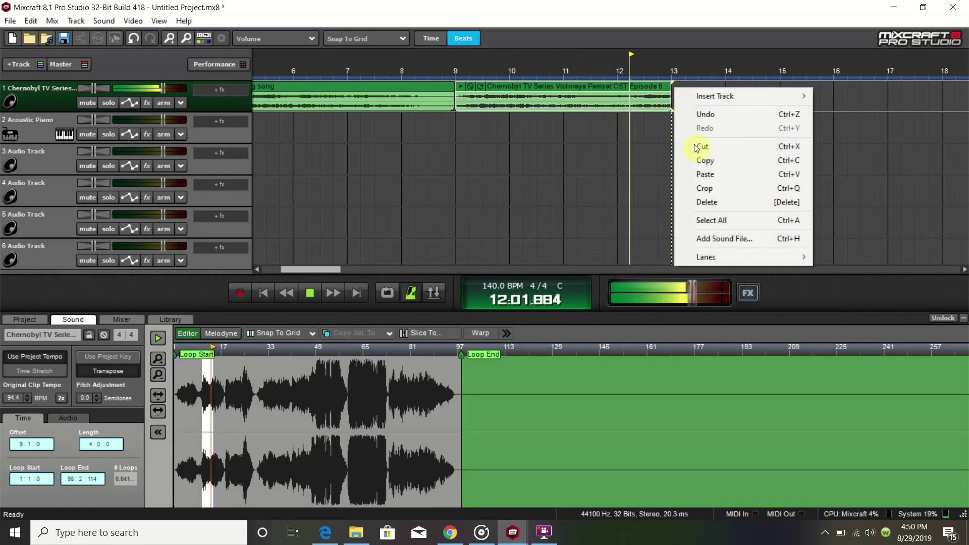
left_click(705, 173)
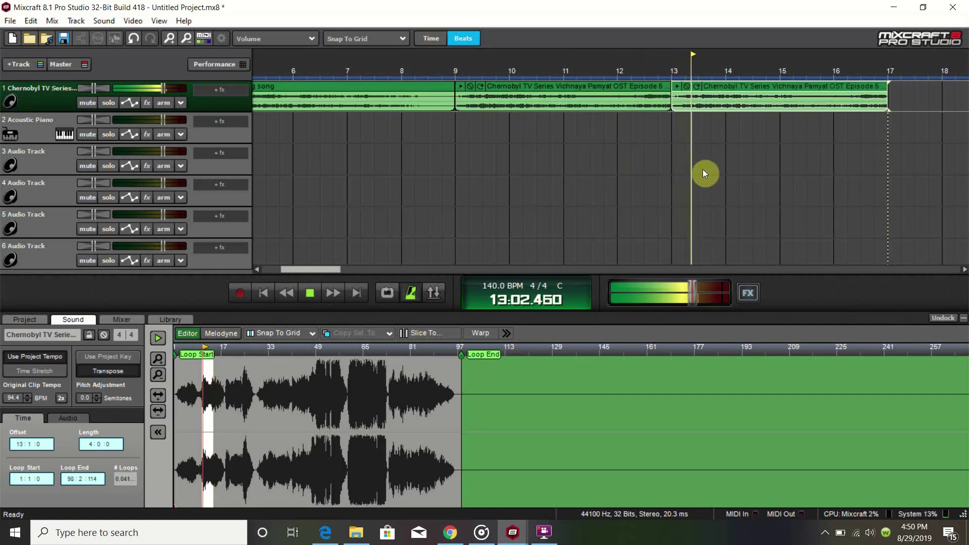
Step: Duplicate the two 4-bar clips at bars 9 and 13 so the copies start at bar 17
scroll(706, 174, "down", 4)
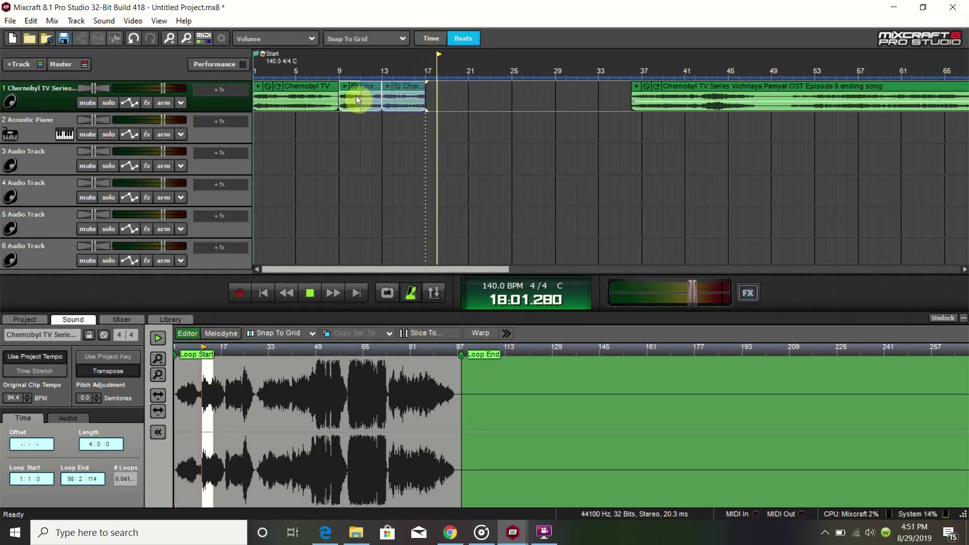
left_click(341, 95, "ctrl")
left_click_drag(339, 96, 429, 98)
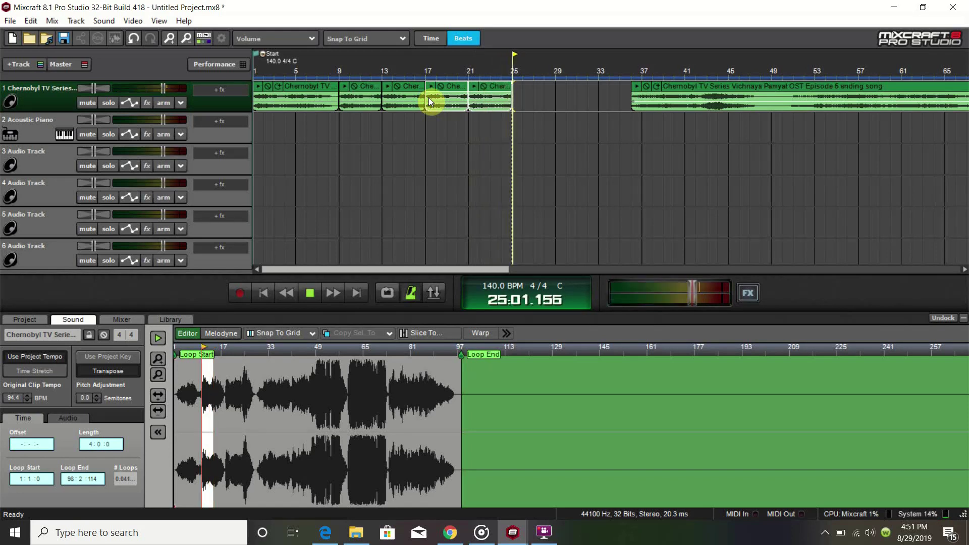
Step: Move the remaining long song clip further along the track to start at bar 45
left_click(719, 91)
left_click_drag(720, 91, 816, 92)
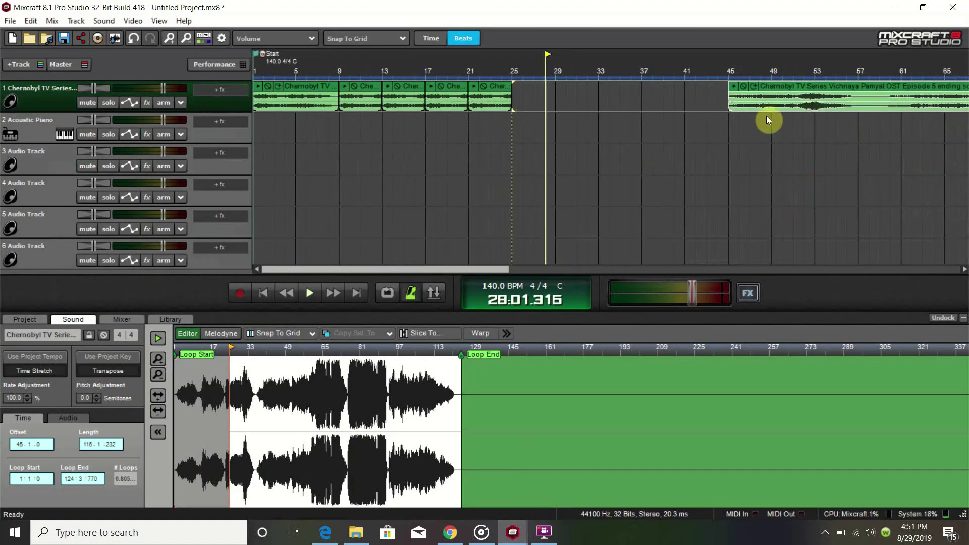
scroll(727, 157, "down", 2)
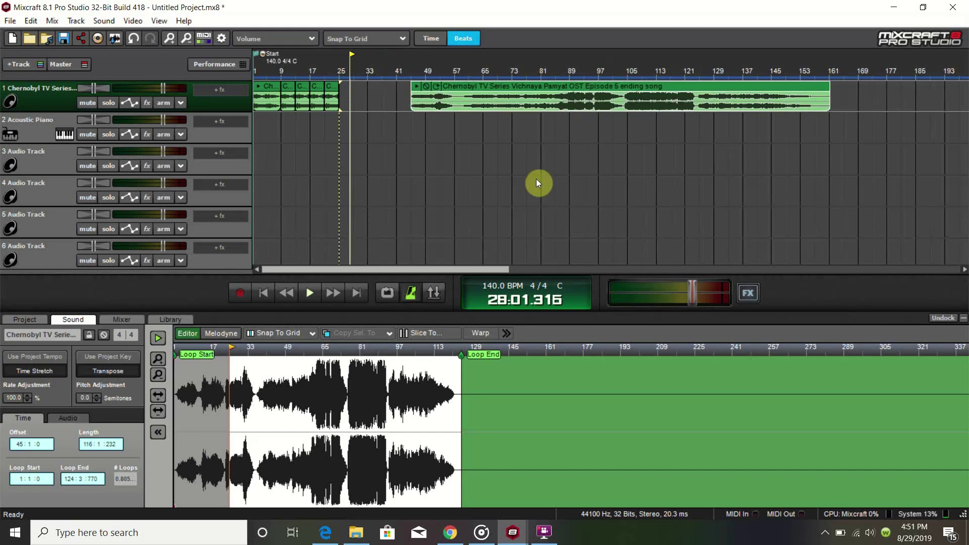
Step: Place the playhead at bar 97 and make the long song clip use the project tempo
left_click(598, 69)
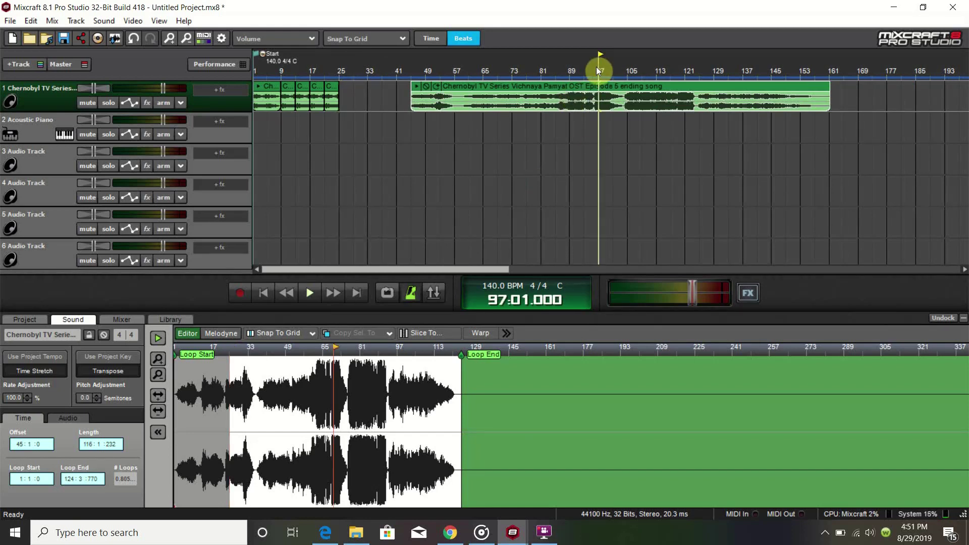
scroll(591, 160, "up", 2)
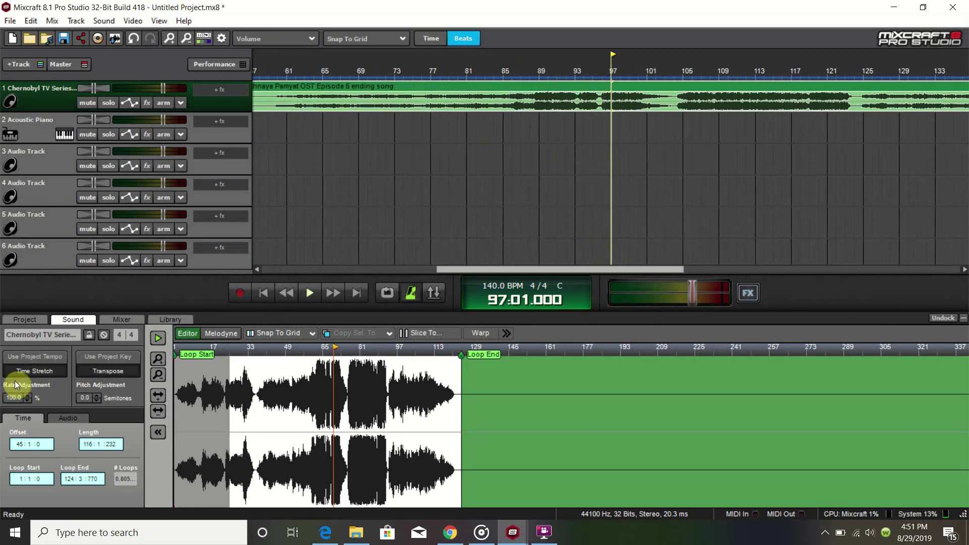
left_click(44, 357)
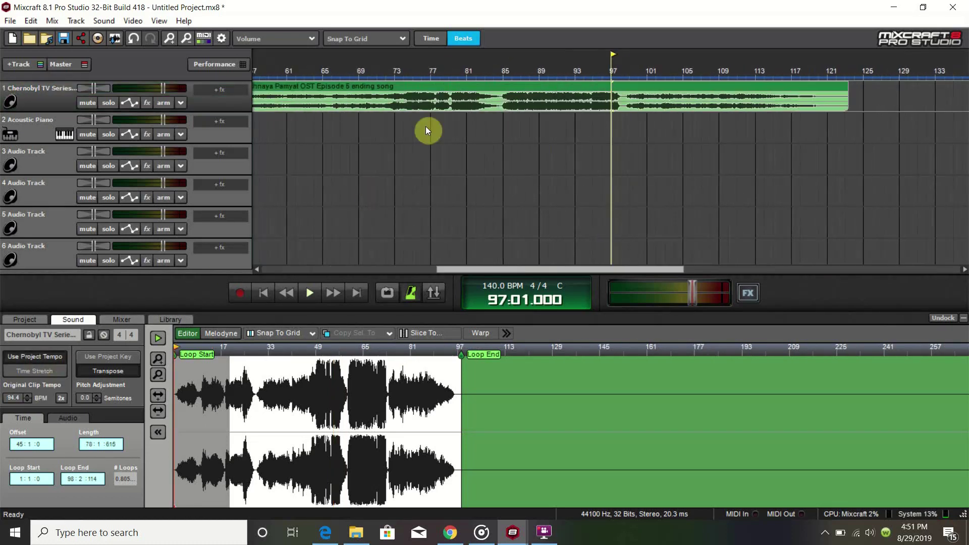
Step: Audition the long song clip from several points between bars 73 and 79 to look for another passage to sample
left_click(451, 73)
key("space")
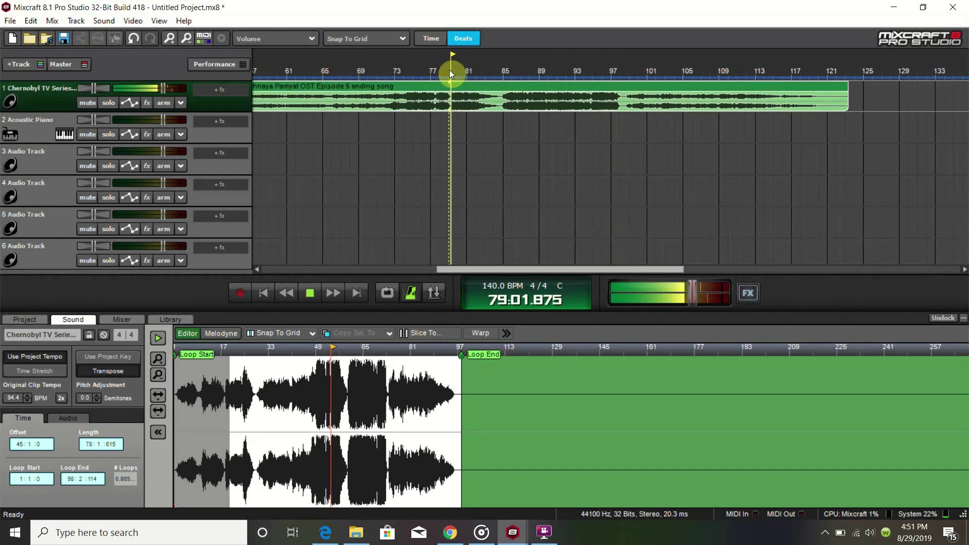
key("space")
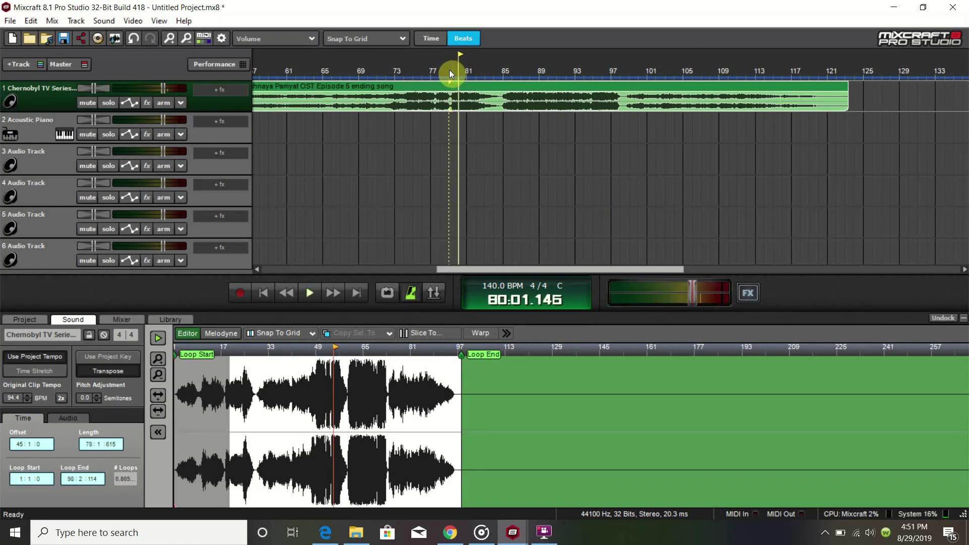
left_click(430, 67)
key("space")
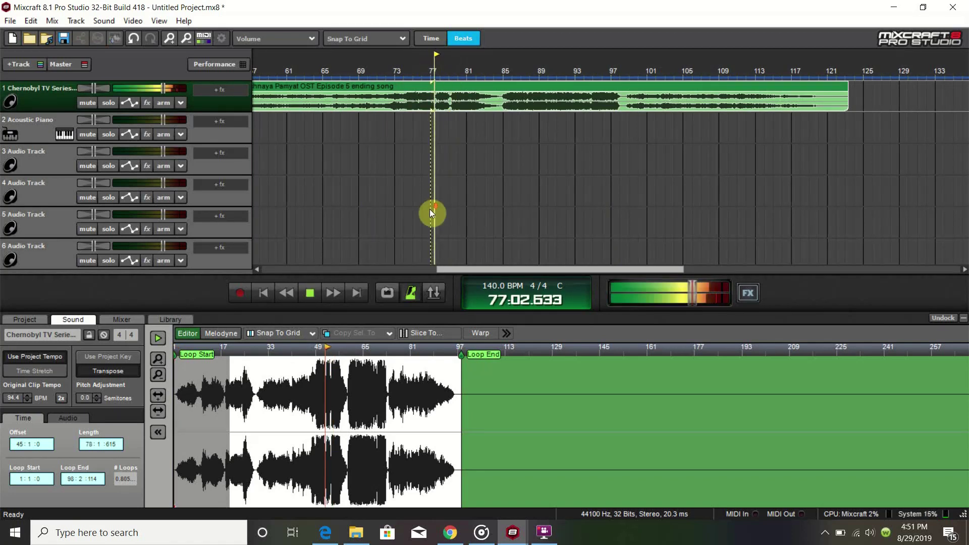
scroll(429, 209, "down", 1)
scroll(429, 209, "up", 1)
left_click(581, 66)
left_click(571, 68)
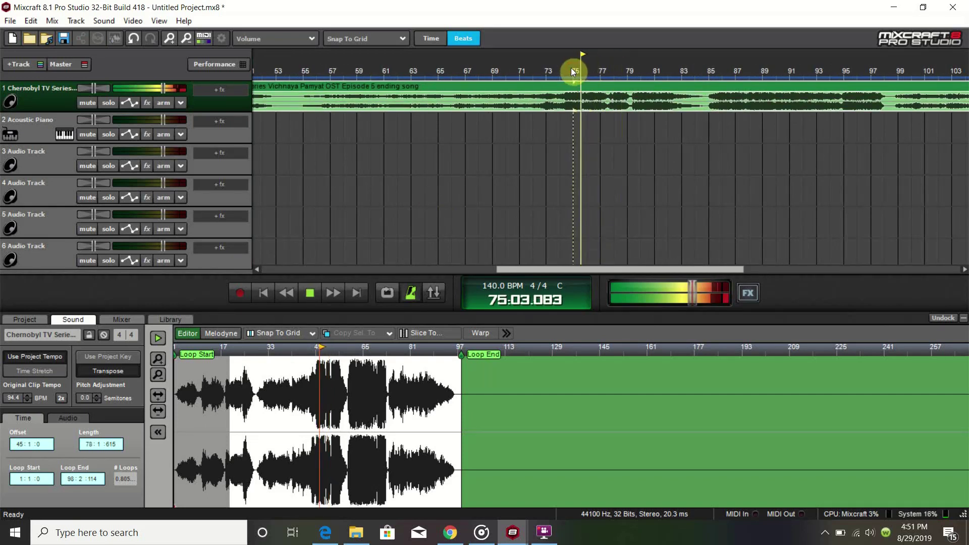
left_click(558, 68)
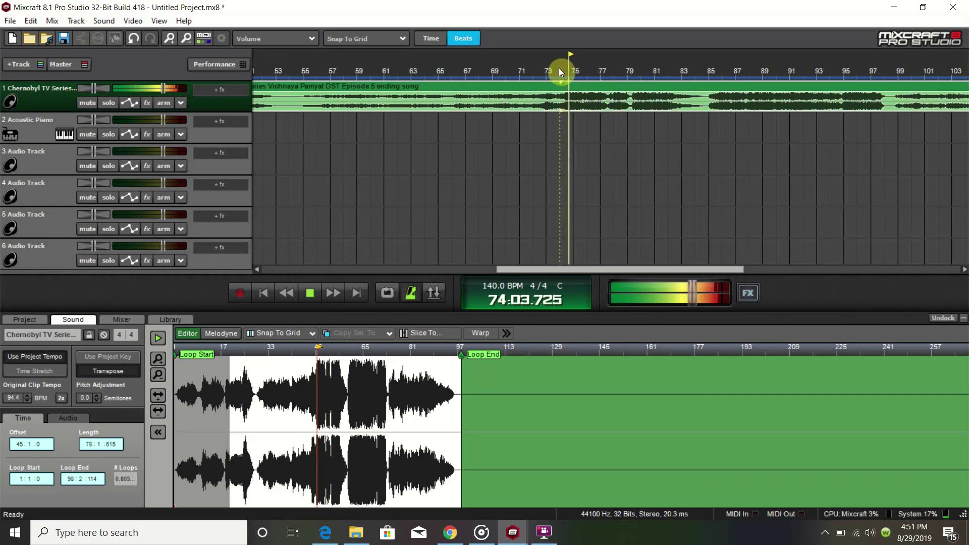
key("space")
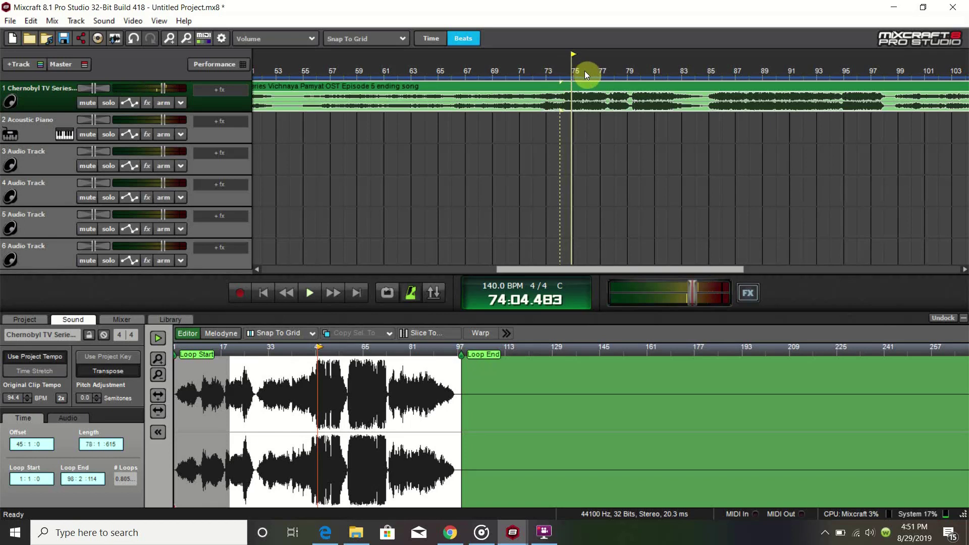
left_click(550, 71)
key("space")
Step: Audition the song from bar 85, split bars 85 to 90 into a separate 5-bar clip, and delete the section before it
left_click(733, 71)
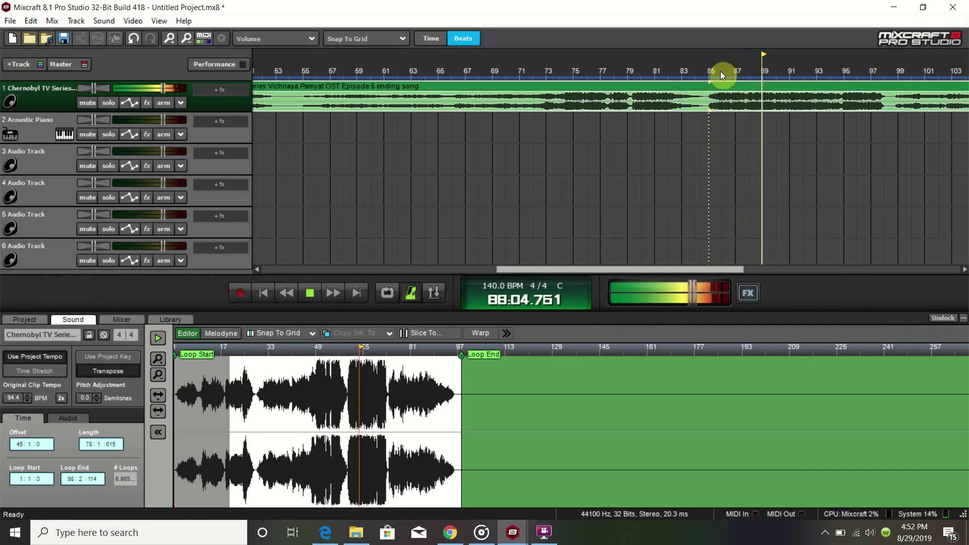
key("space")
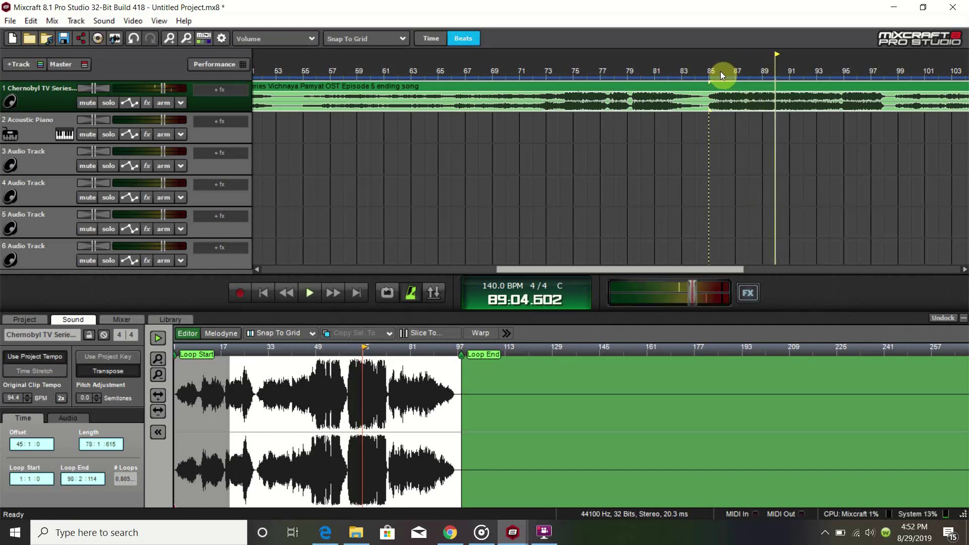
left_click_drag(708, 67, 778, 95)
key("ctrl+t")
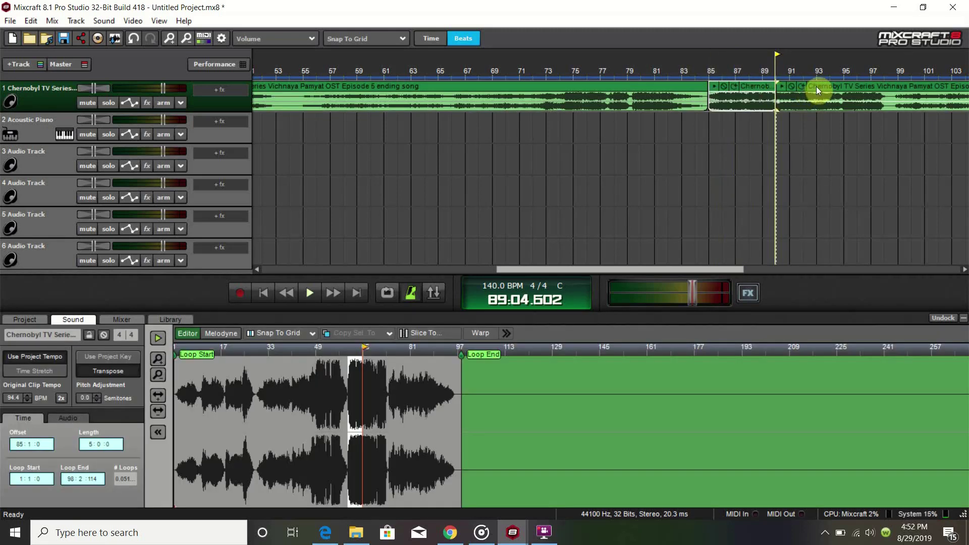
left_click(642, 84)
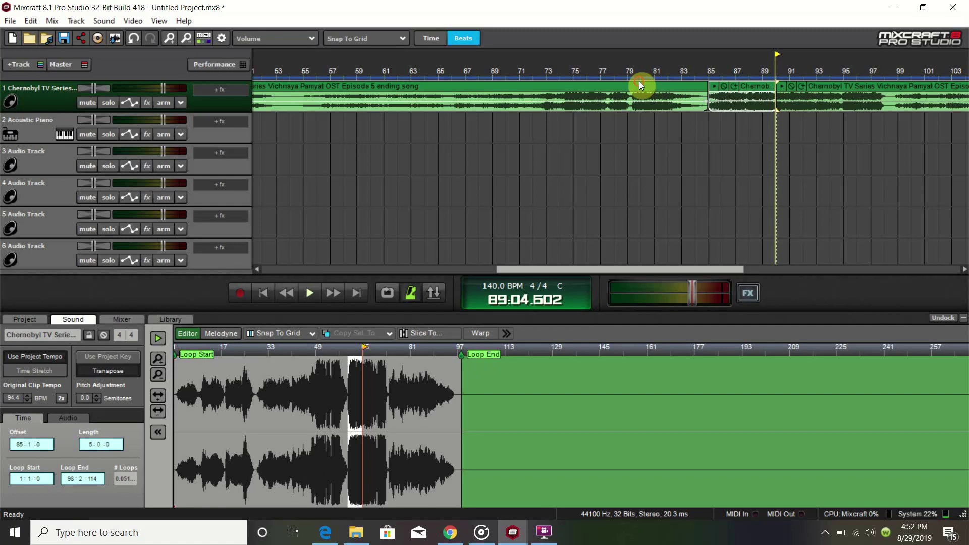
key("Delete")
Step: Trim the start of the remaining long song clip to bar 97 and move it along the track to about bar 121
left_click(715, 101)
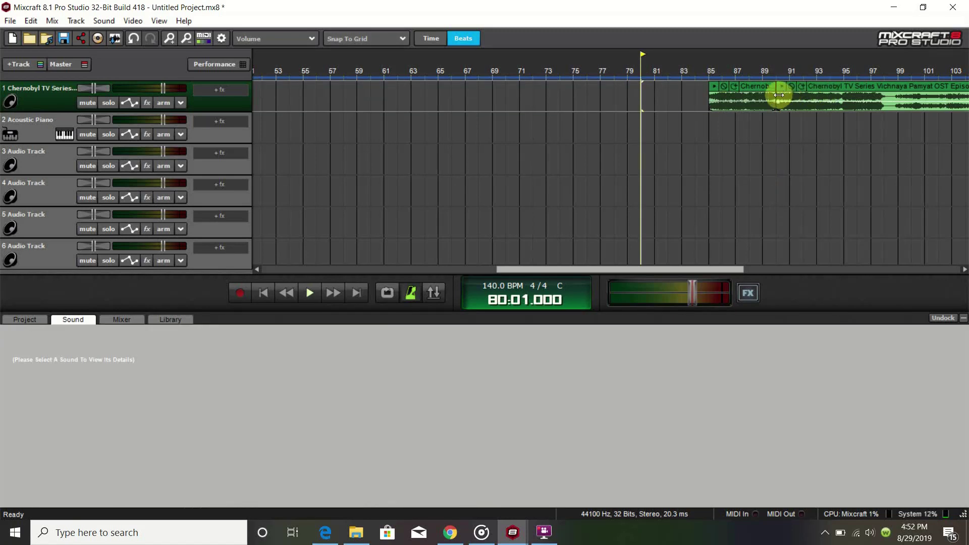
left_click_drag(779, 95, 885, 107)
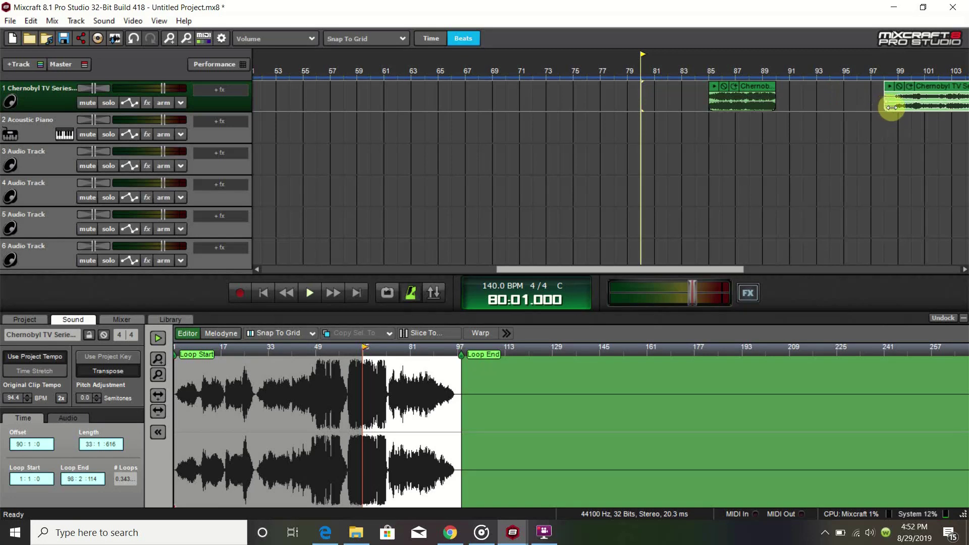
left_click_drag(903, 107, 902, 107)
scroll(736, 182, "down", 3)
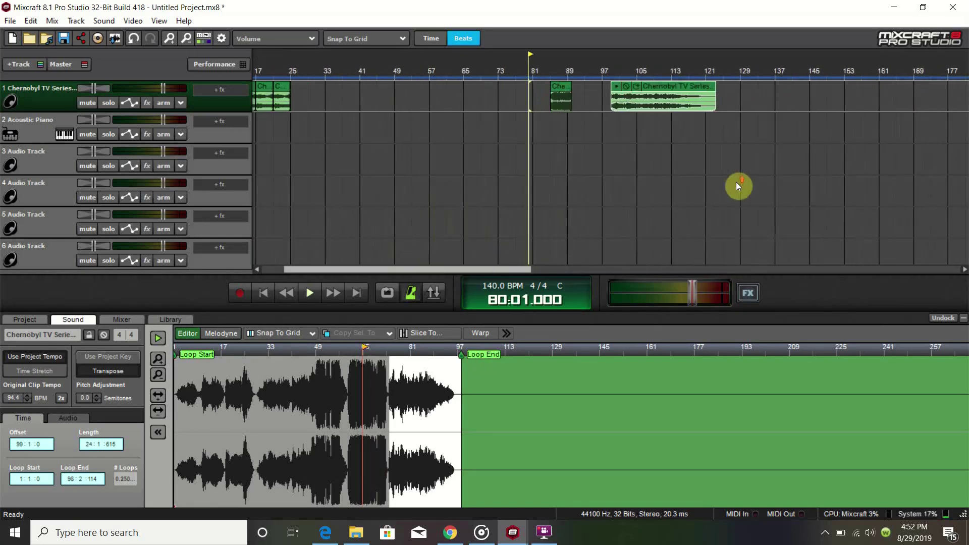
left_click_drag(611, 96, 603, 96)
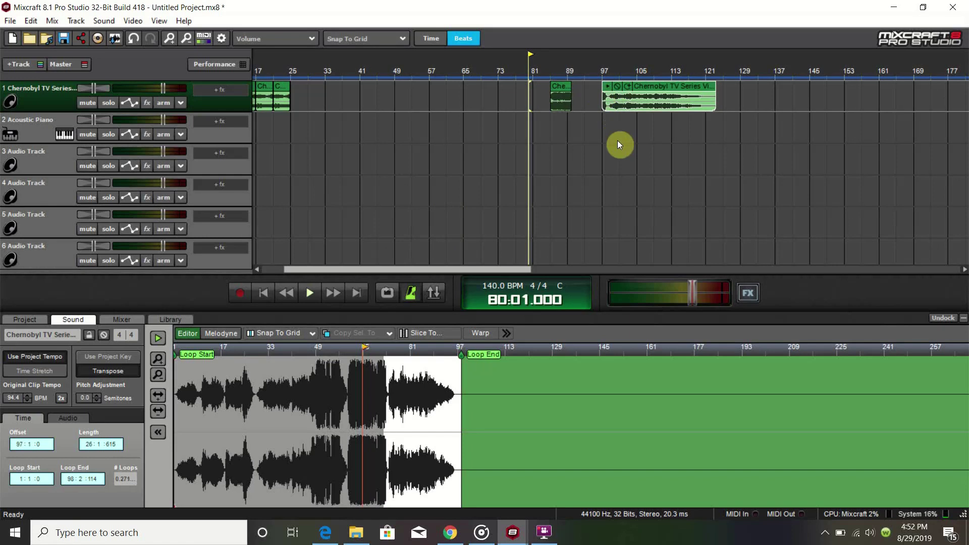
scroll(619, 145, "down", 2)
scroll(620, 145, "up", 2)
left_click_drag(667, 86, 796, 83)
Step: Move the 5-bar clip from bar 85 back towards the arranged loops so it starts at bar 29
scroll(523, 188, "down", 3)
scroll(523, 189, "up", 1)
left_click(489, 85)
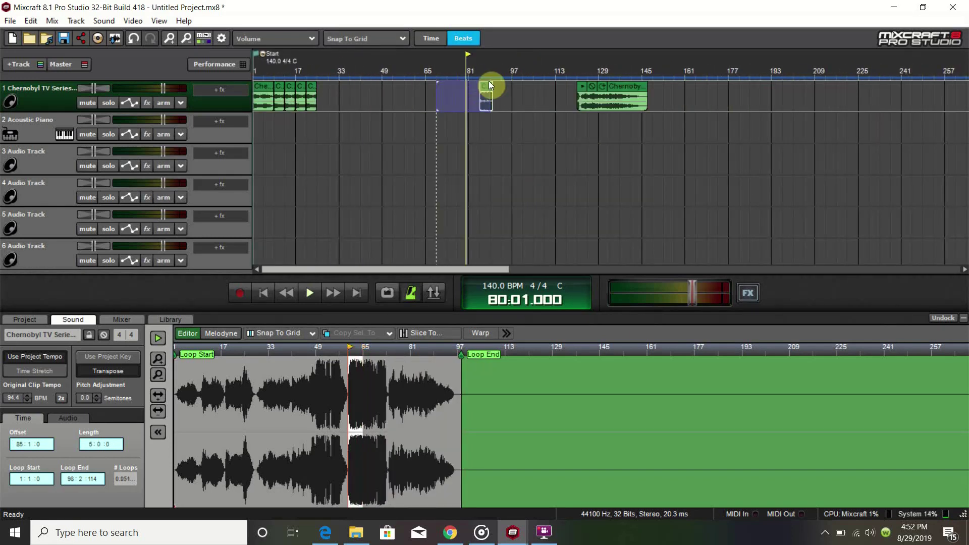
left_click_drag(489, 85, 339, 90)
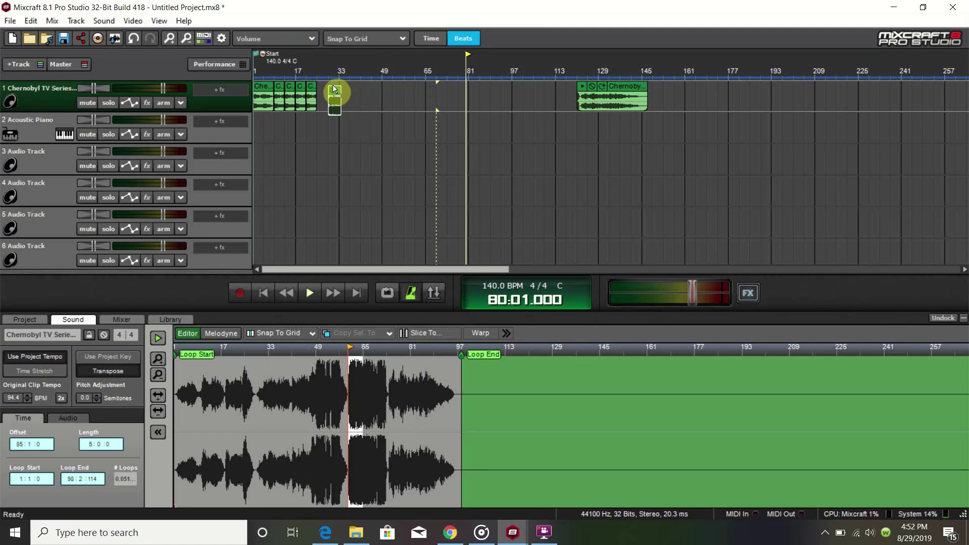
Step: Audition the 5-bar clip from bar 29 and trim its start to bar 30, leaving a 4-bar clip
scroll(327, 136, "up", 3)
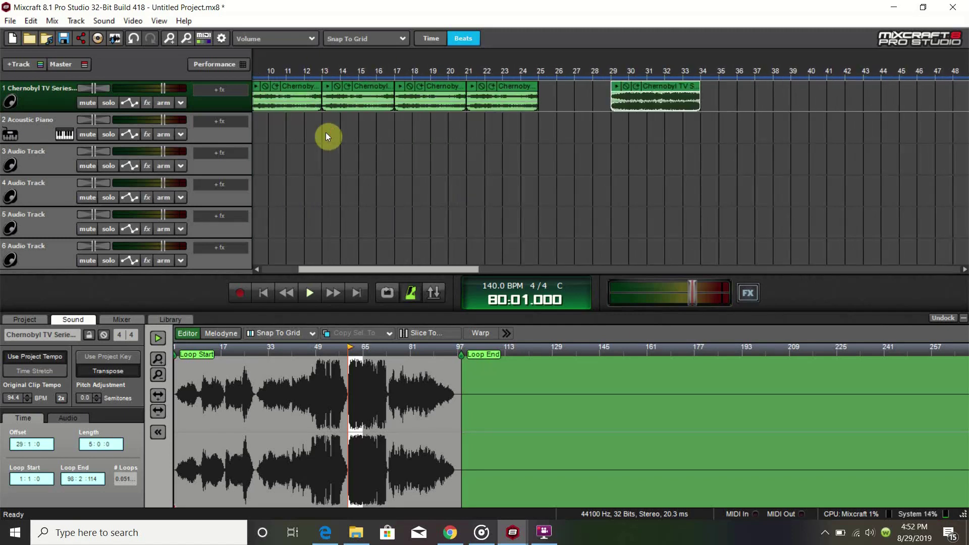
left_click(610, 67)
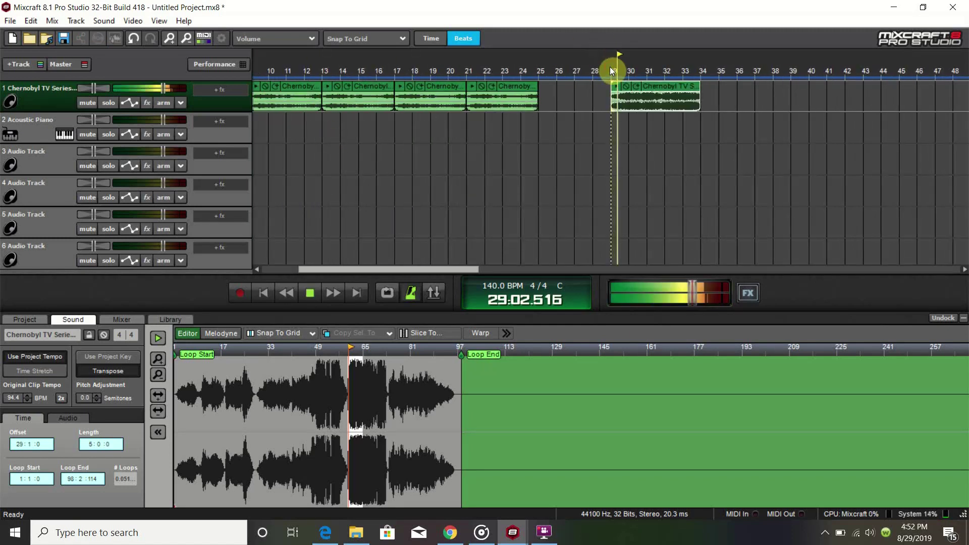
key("space")
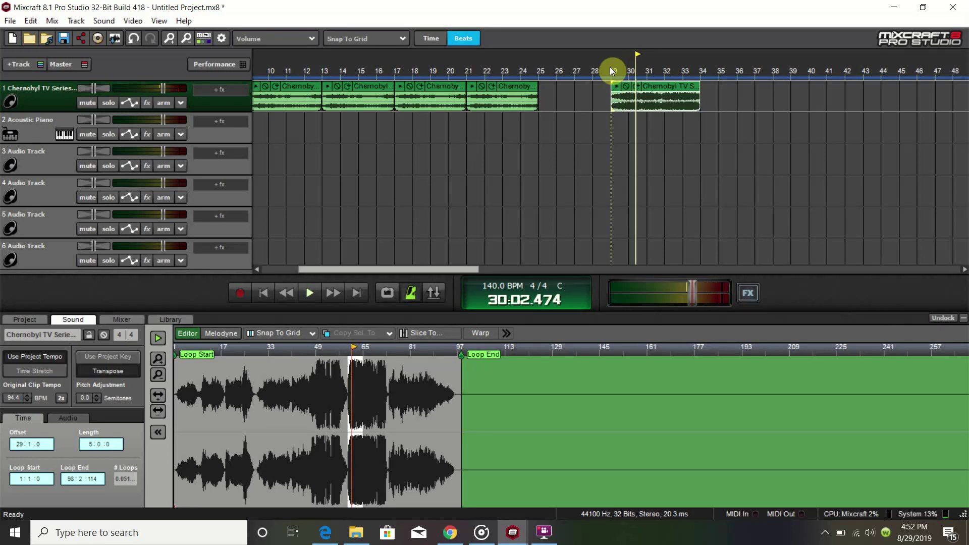
left_click(630, 72)
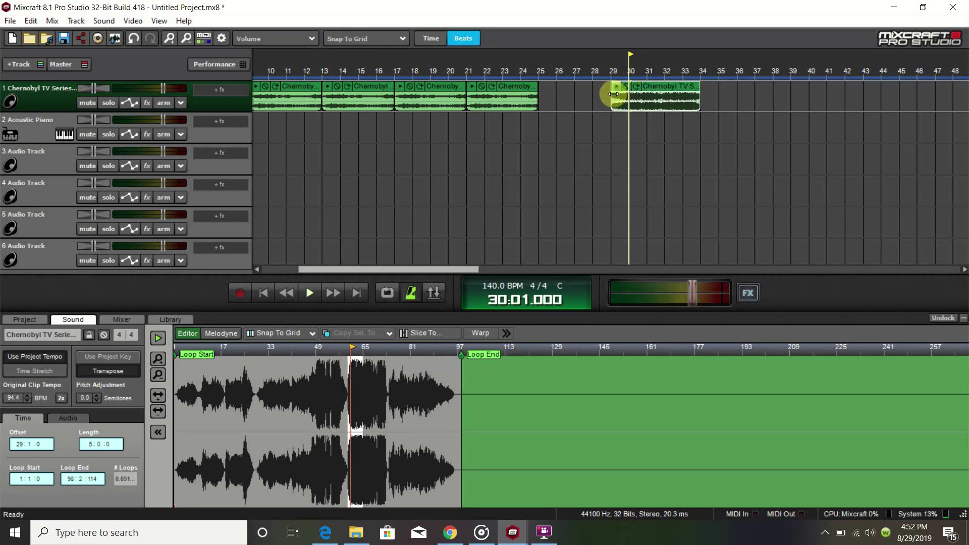
left_click_drag(614, 93, 626, 95)
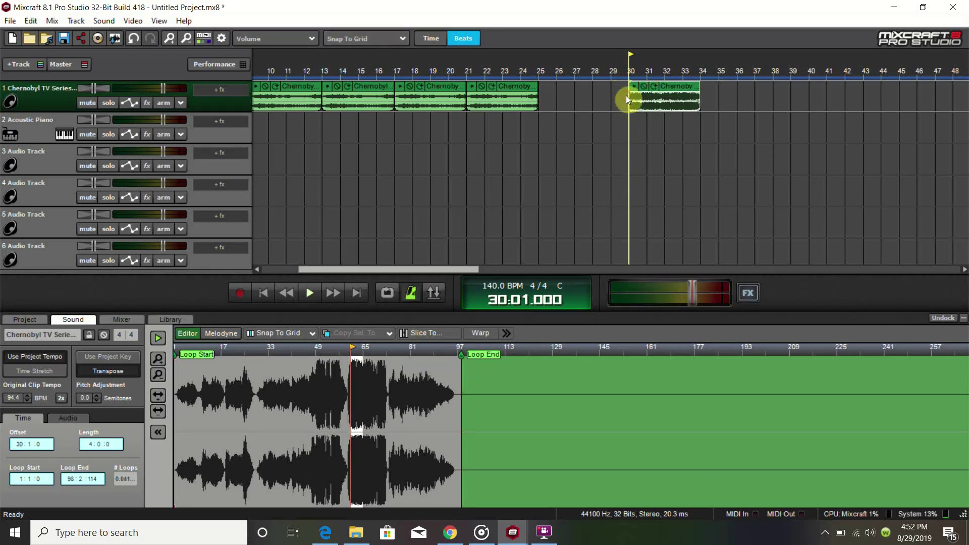
Step: Trim half a beat off the start of the 4-bar clip and shift the clip back to start at bar 30
key("space")
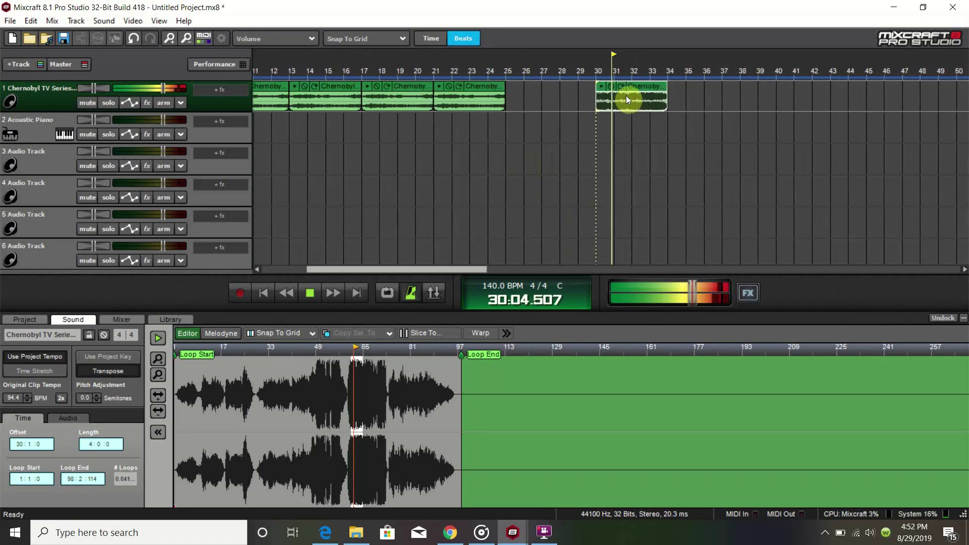
scroll(626, 95, "up", 5)
key("space")
left_click(464, 69)
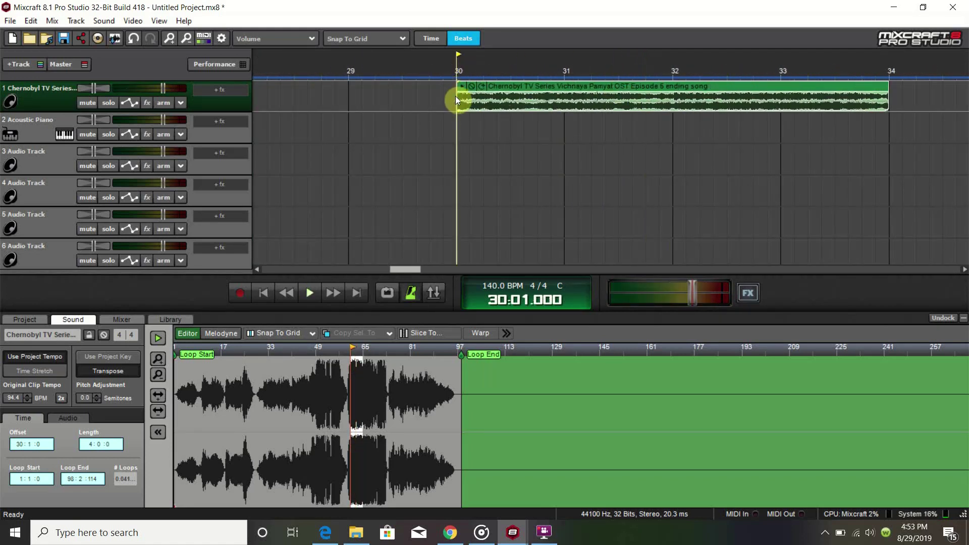
left_click_drag(456, 99, 505, 92)
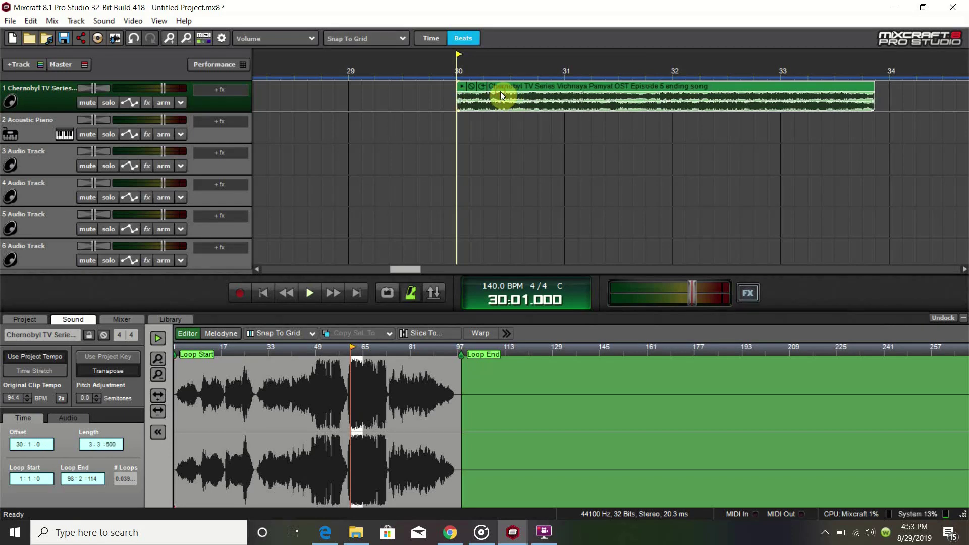
Step: Play the clip from bar 30 and trim its end to 33:04.250
key("space")
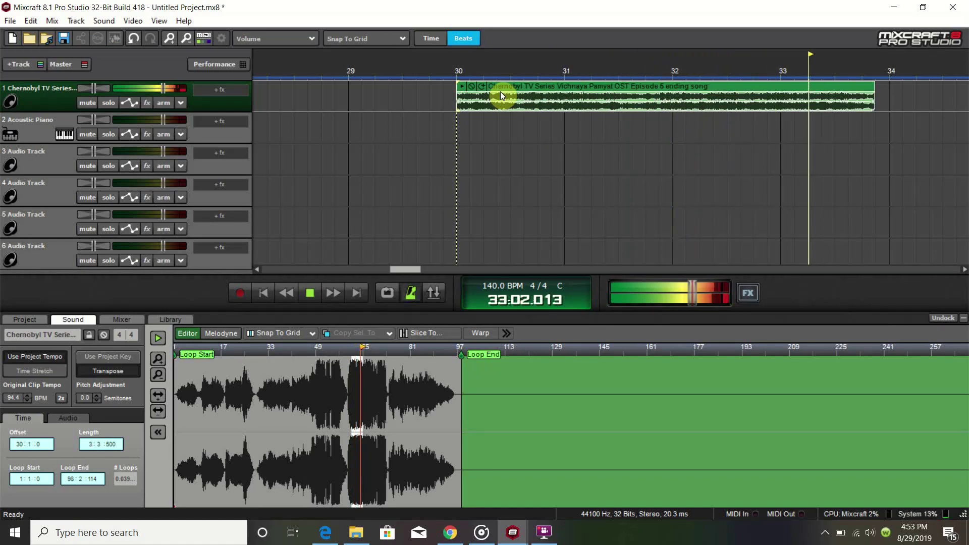
key("space")
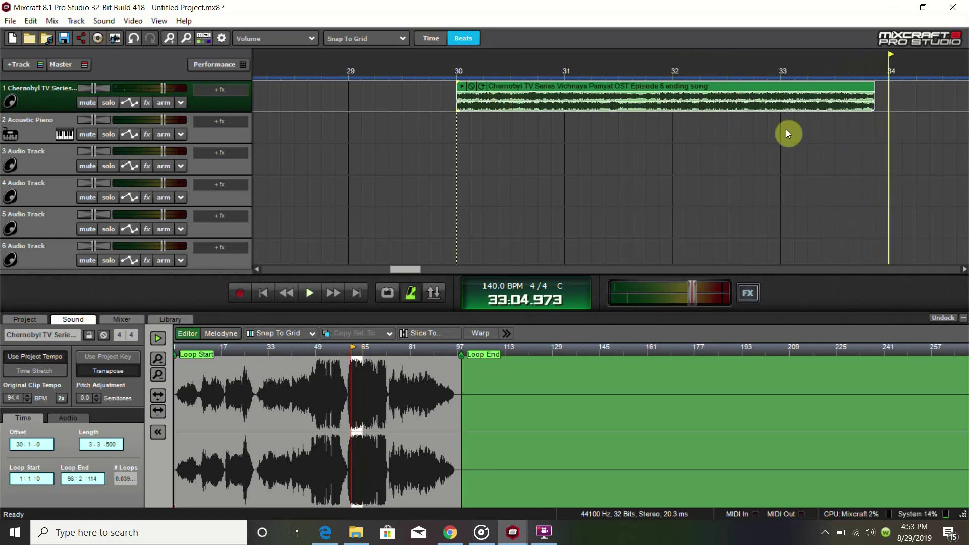
left_click(864, 74)
scroll(914, 159, "down", 3)
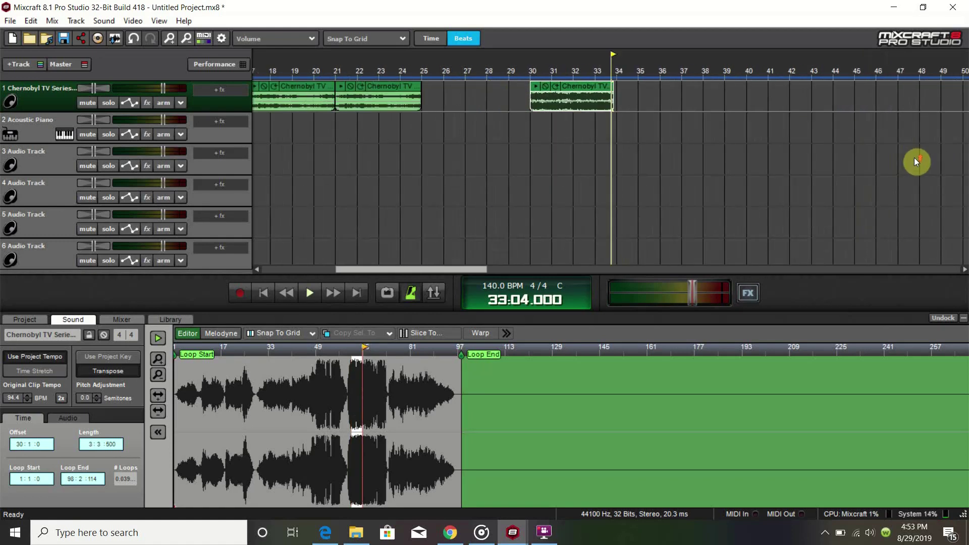
scroll(916, 160, "up", 5)
left_click(643, 73)
left_click_drag(677, 97, 653, 97)
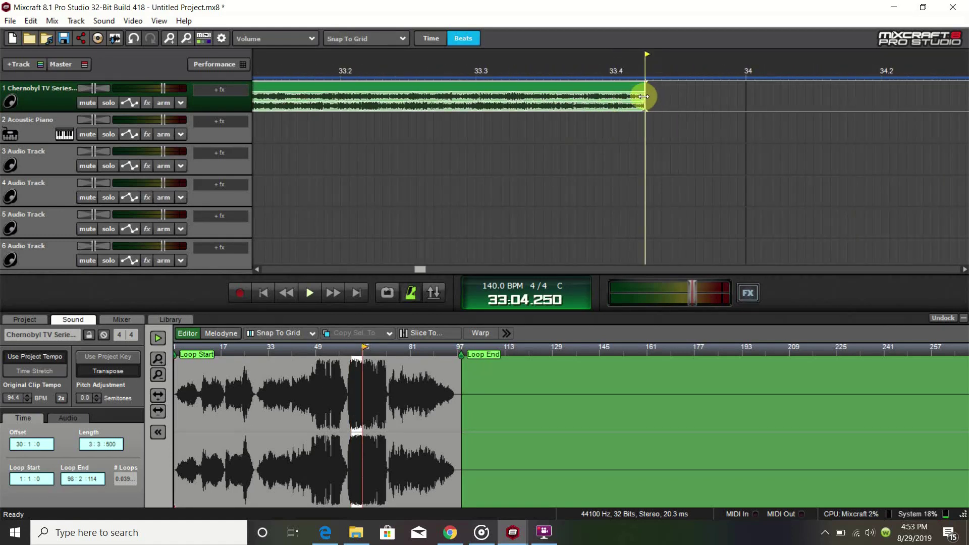
Step: Play the end of the trimmed clip, and the whole clip from bar 30, to check its timing
left_click(595, 72)
key("space")
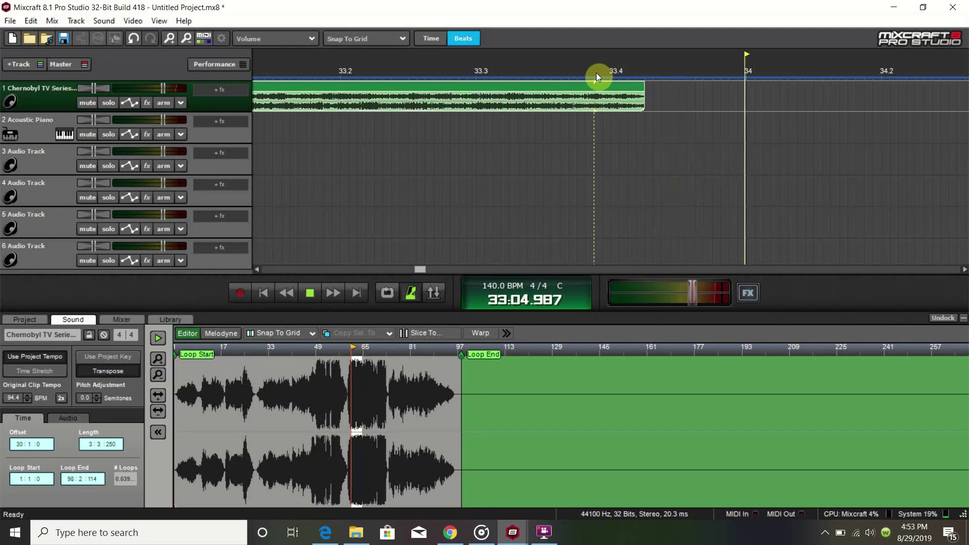
left_click(545, 69)
key("space")
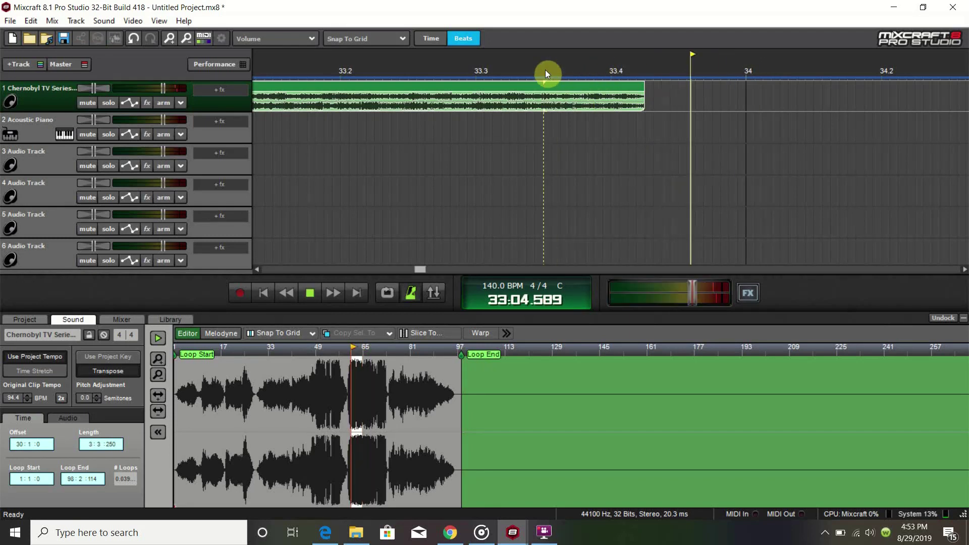
scroll(545, 70, "down", 5)
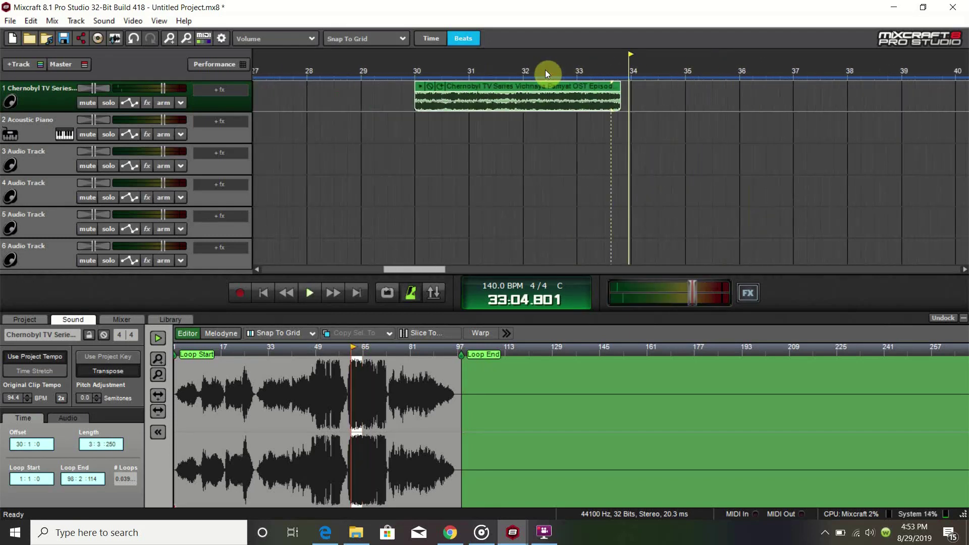
left_click(415, 70)
key("space")
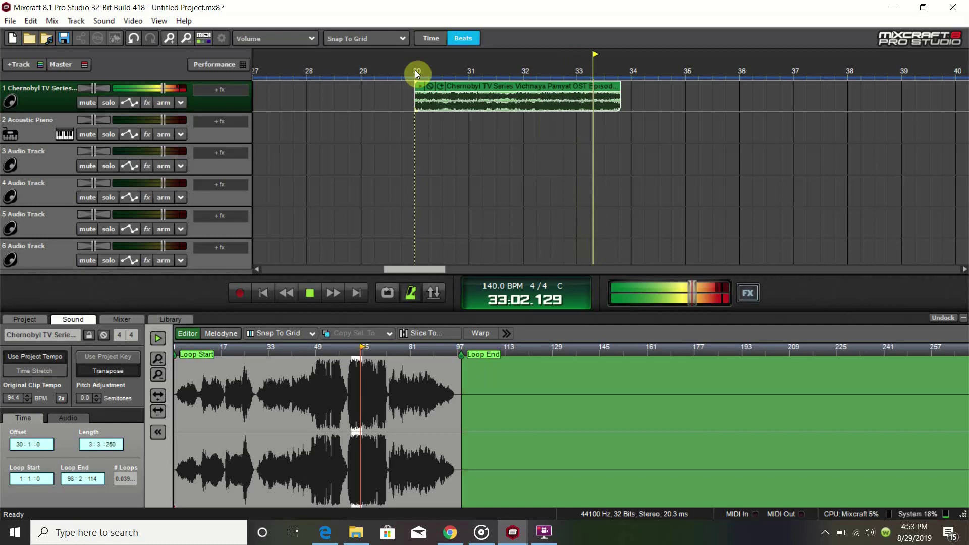
key("space")
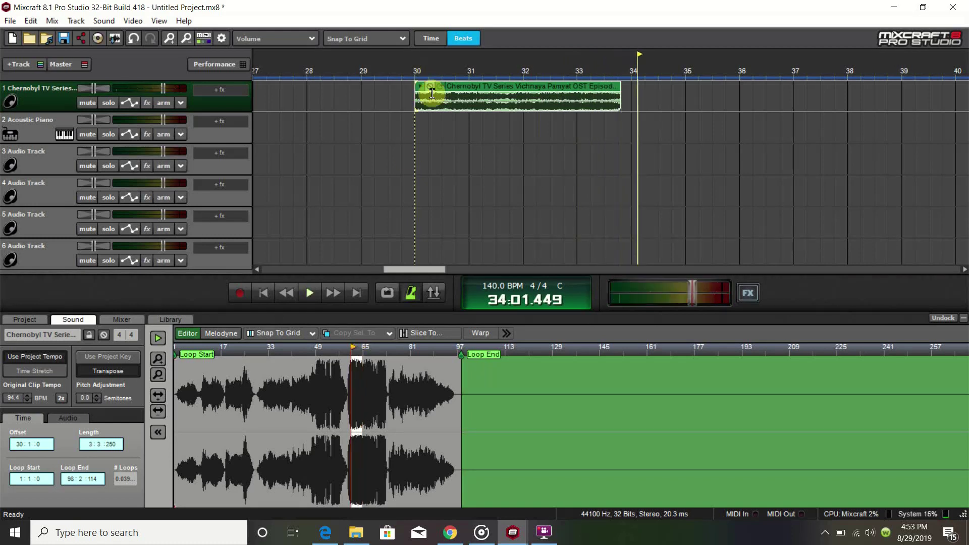
Step: Move the trimmed clip from bar 30 to start at bar 26
scroll(404, 150, "down", 5)
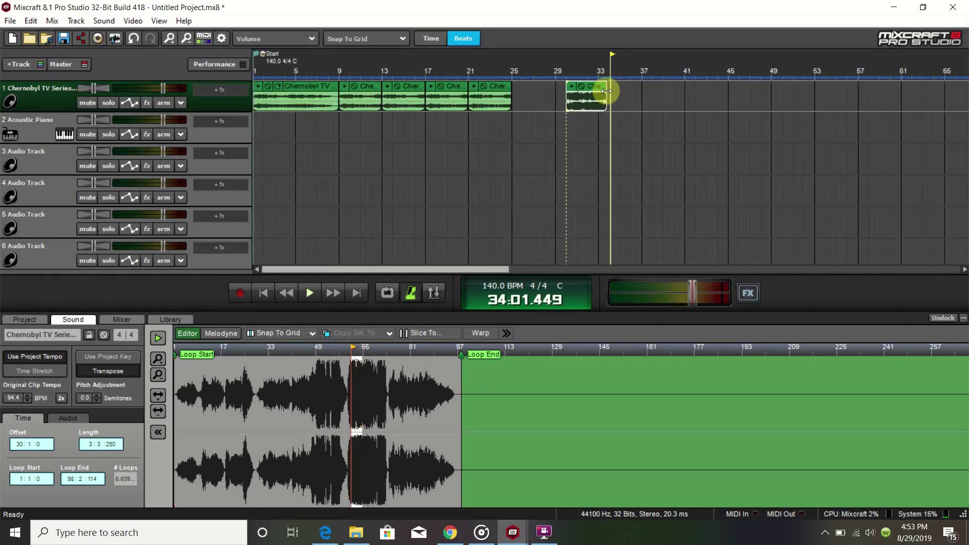
left_click_drag(602, 87, 561, 82)
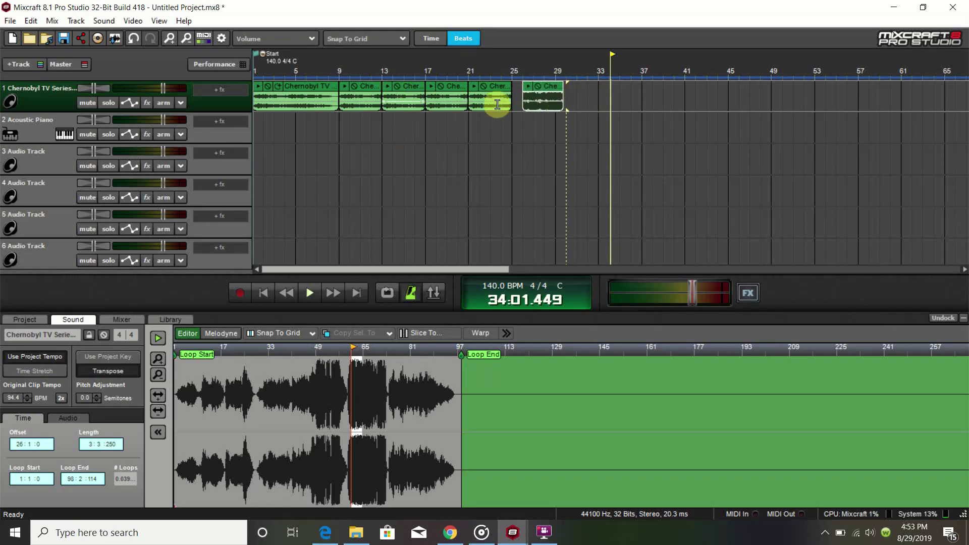
Step: Move the trimmed clip to the empty audio track 3 at bar 25 and reorder that track above Acoustic Piano
left_click_drag(550, 86, 541, 132)
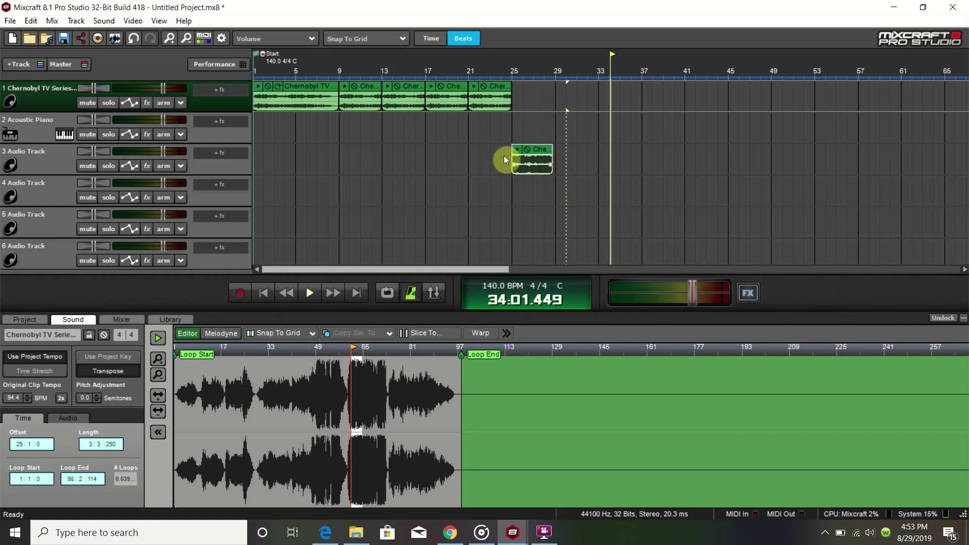
left_click_drag(49, 162, 41, 143)
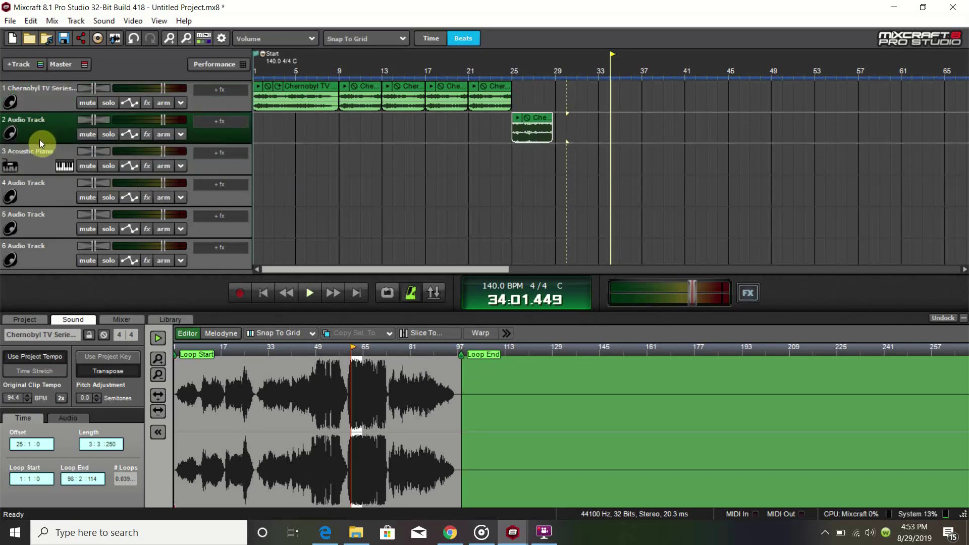
Step: Lower audio track 2's volume slightly in the mixer and play its clip from bar 25 to check the level
left_click(121, 319)
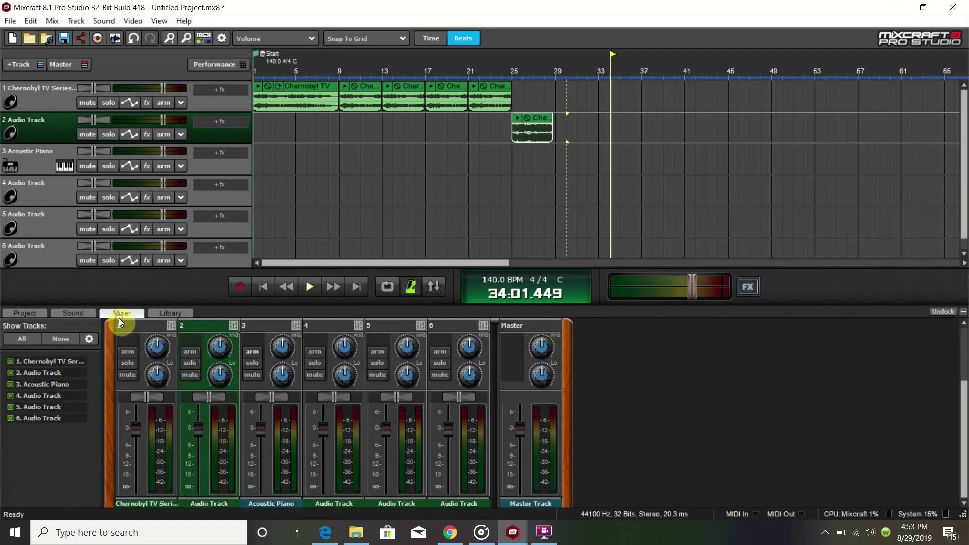
left_click(510, 70)
key("space")
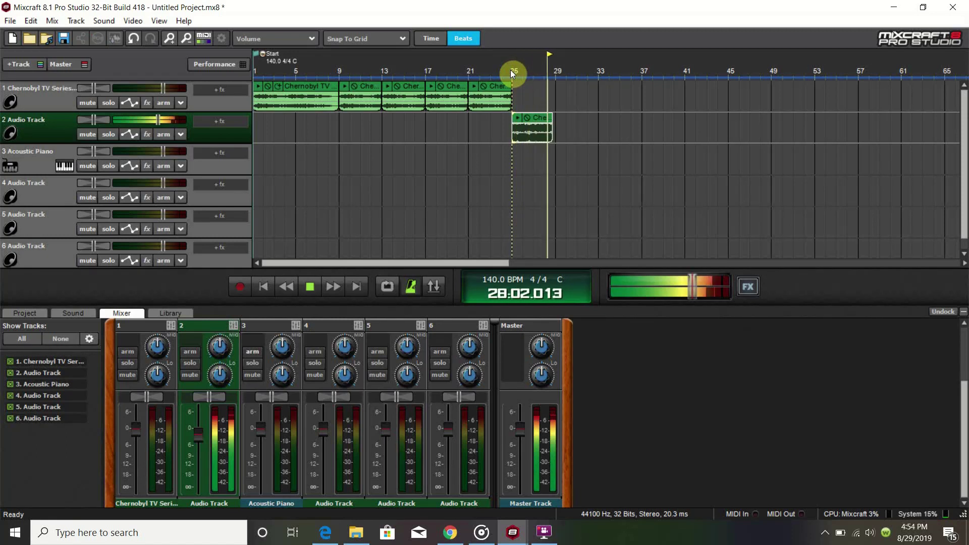
key("space")
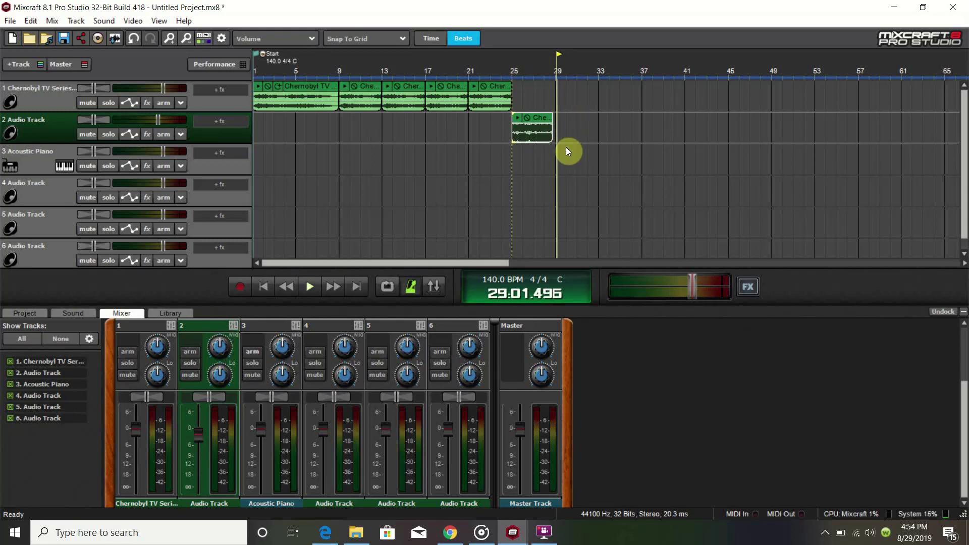
scroll(615, 183, "up", 3)
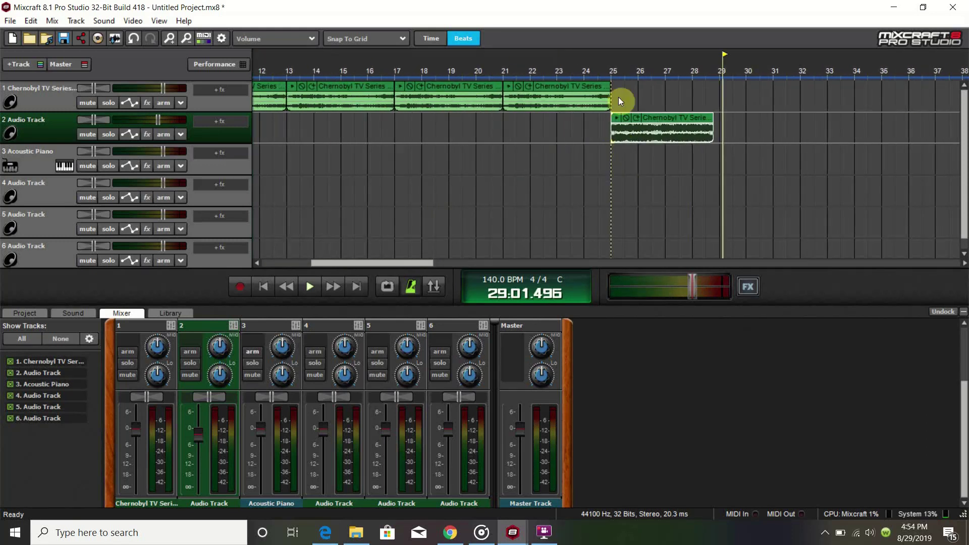
left_click(611, 75)
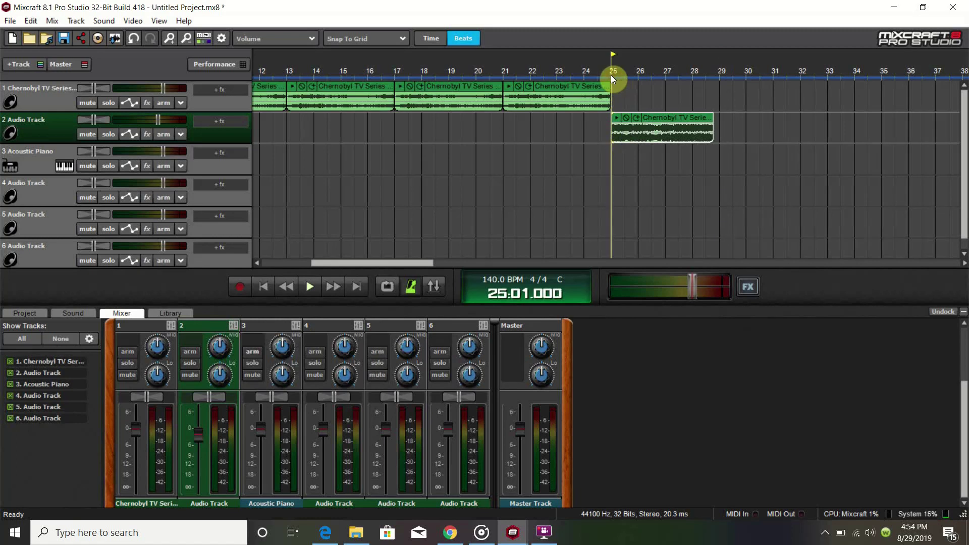
key("space")
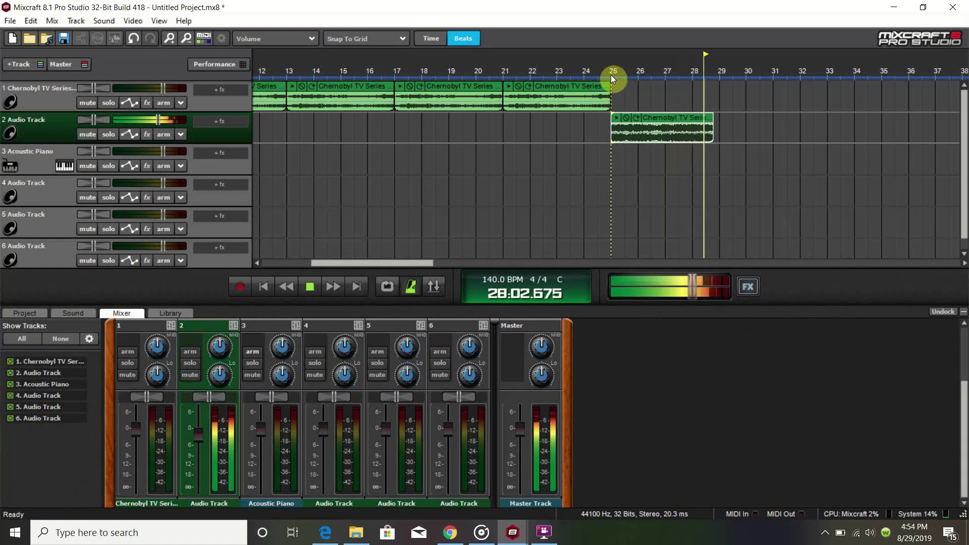
key("space")
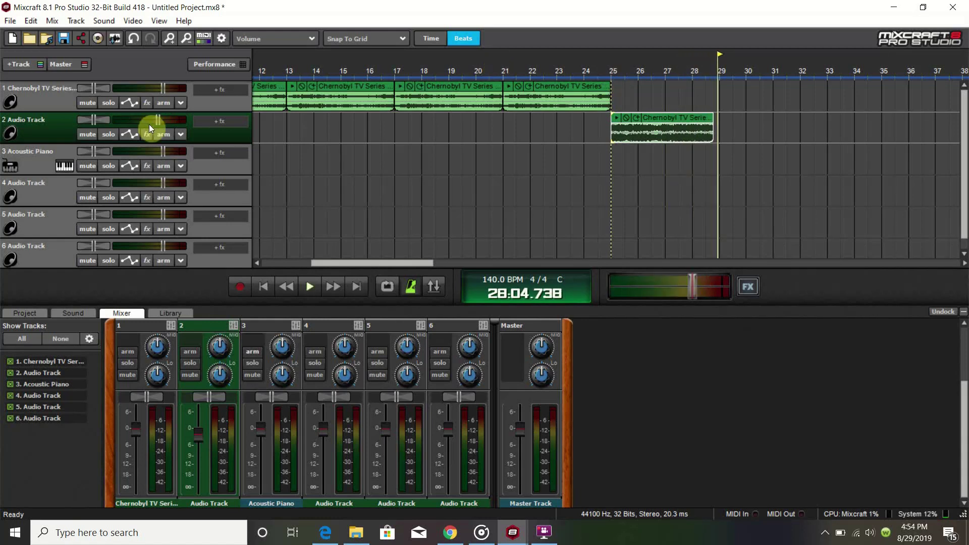
Step: Add Classic Reverb with the Vocal Hall 1 preset to audio track 2 and play the clip from bar 25
left_click(146, 137)
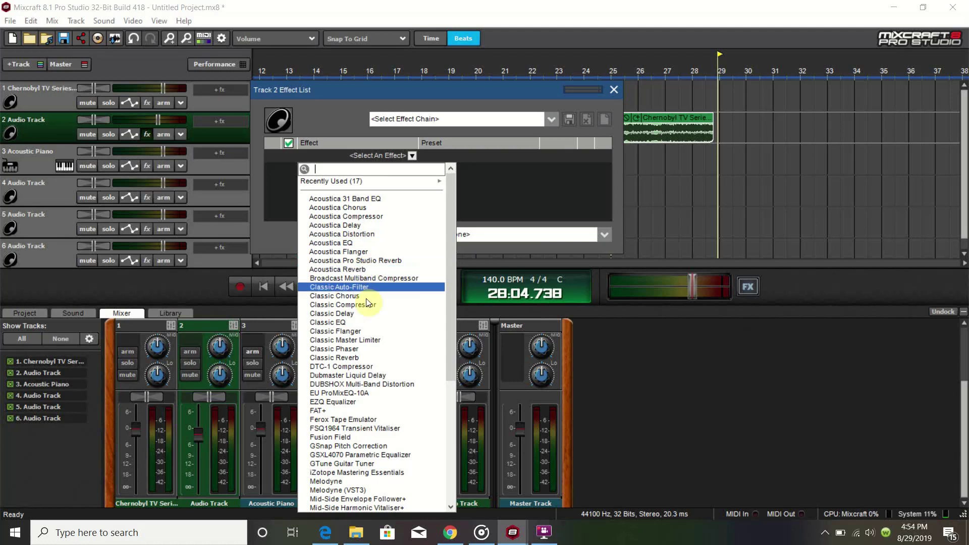
left_click(376, 358)
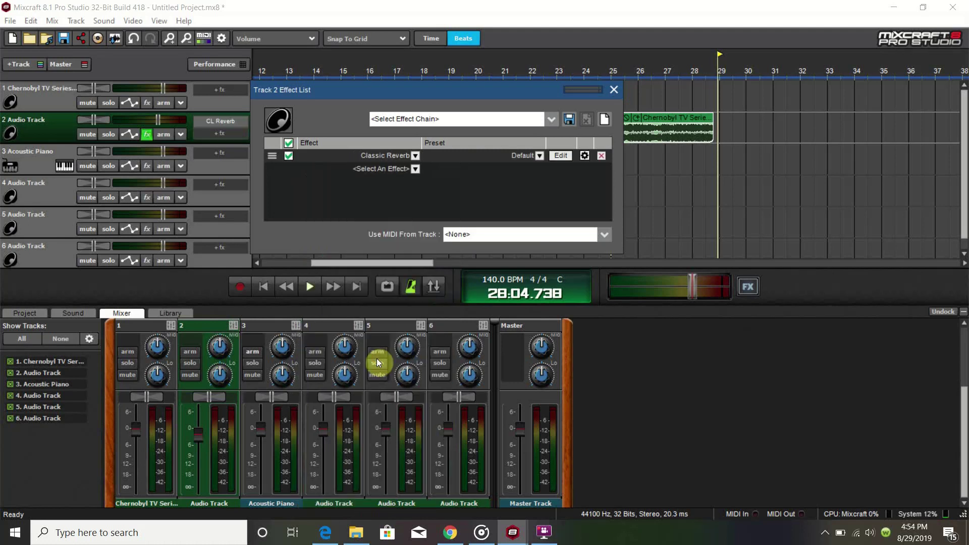
left_click(539, 157)
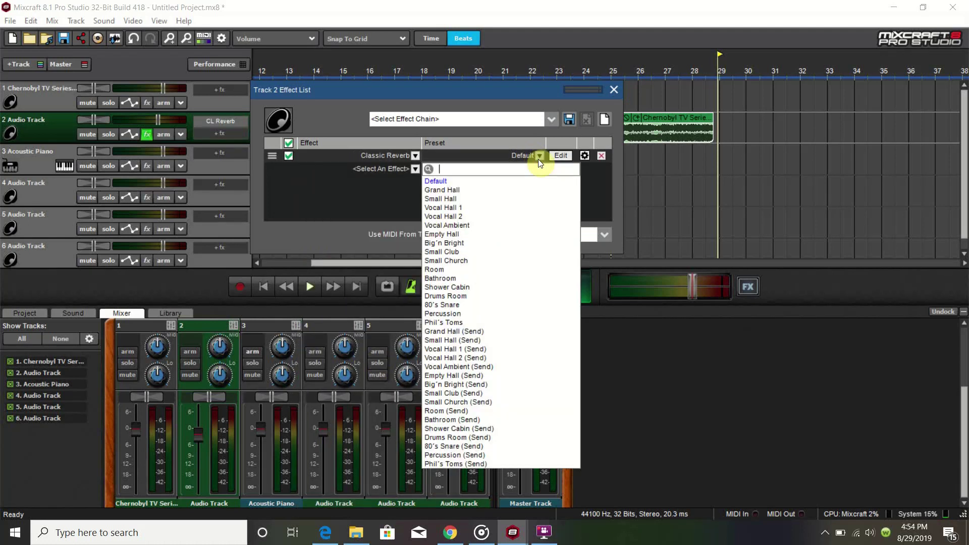
left_click(499, 214)
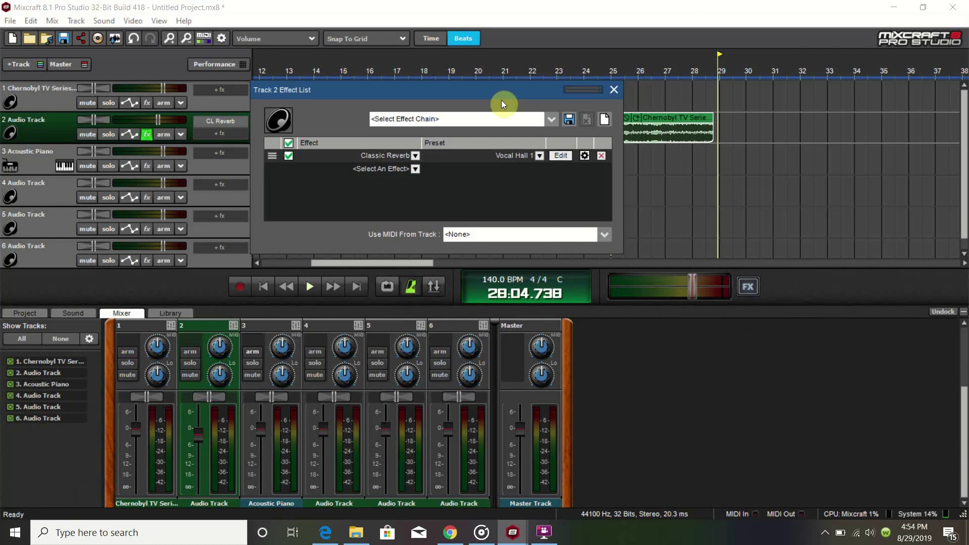
left_click_drag(495, 92, 554, 198)
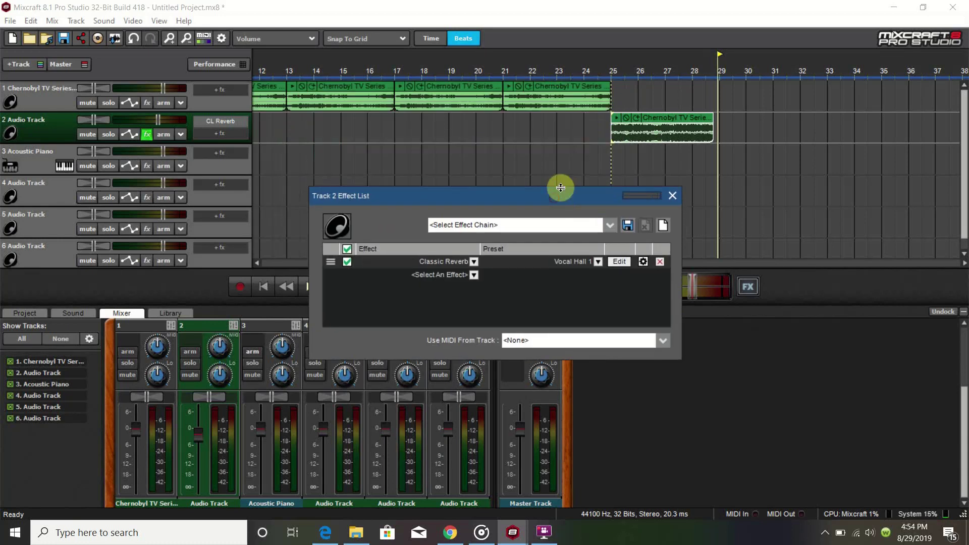
left_click(611, 77)
key("space")
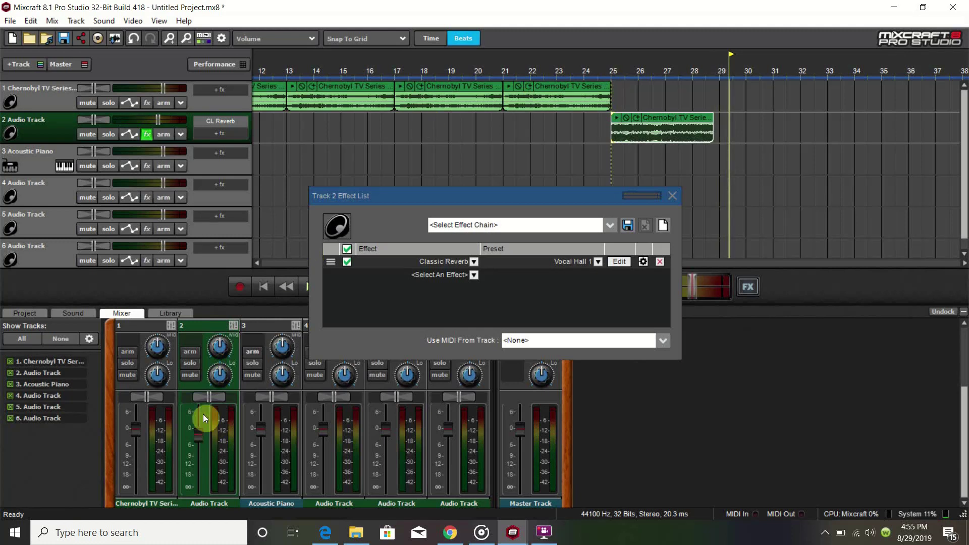
Step: Set audio track 2's volume to -1.2 dB and play the clip from bar 25
mouse_move(198, 438)
left_click_drag(199, 437, 199, 434)
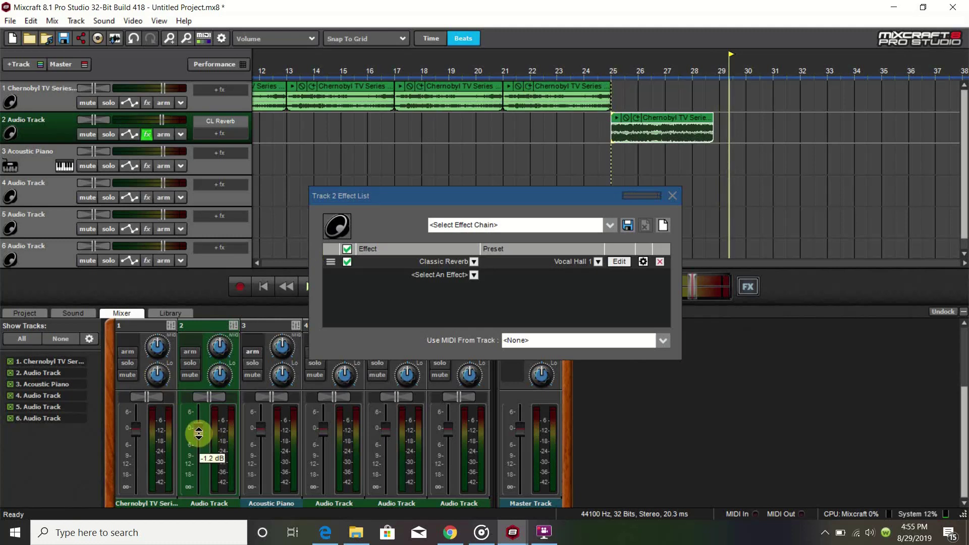
left_click(608, 72)
key("space")
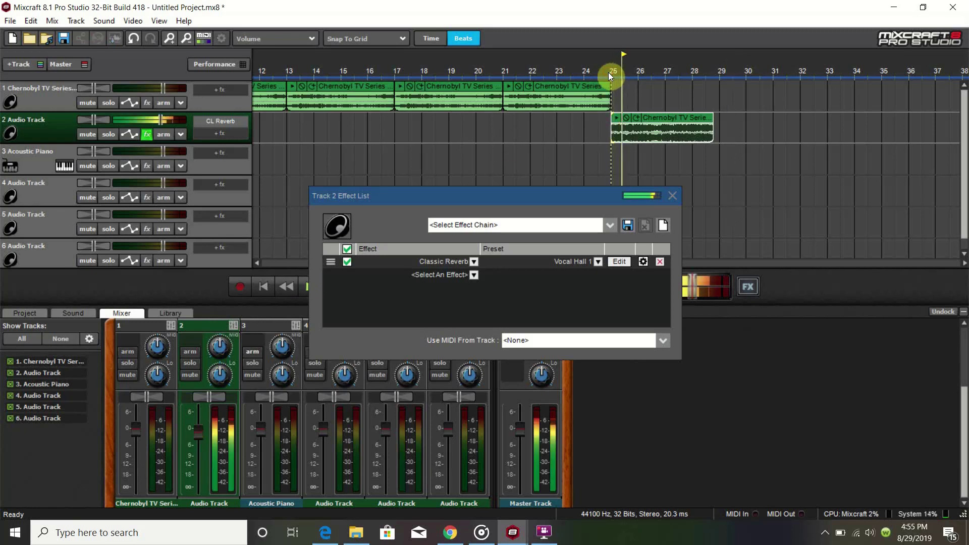
left_click(558, 65)
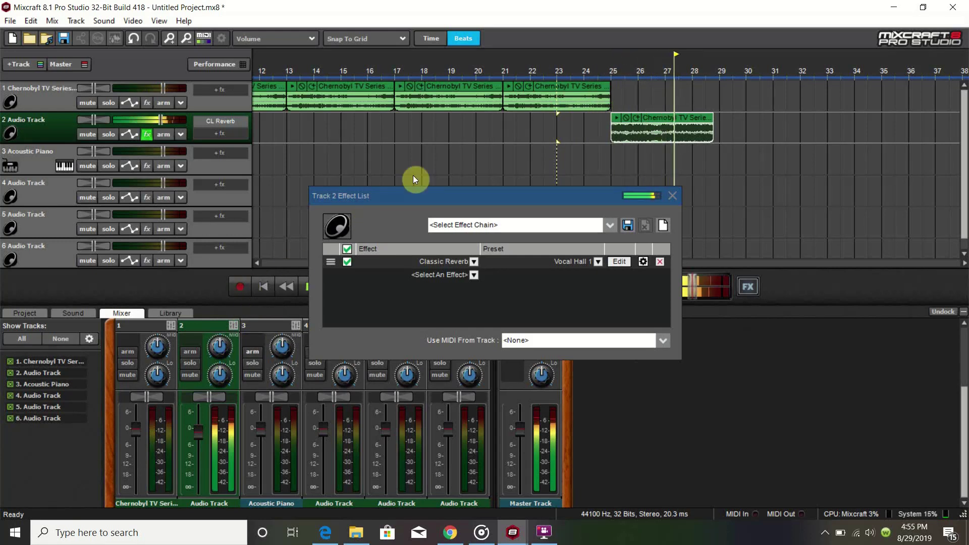
Step: Copy the clip on audio track 2 and paste it at bar 29
scroll(423, 156, "down", 3)
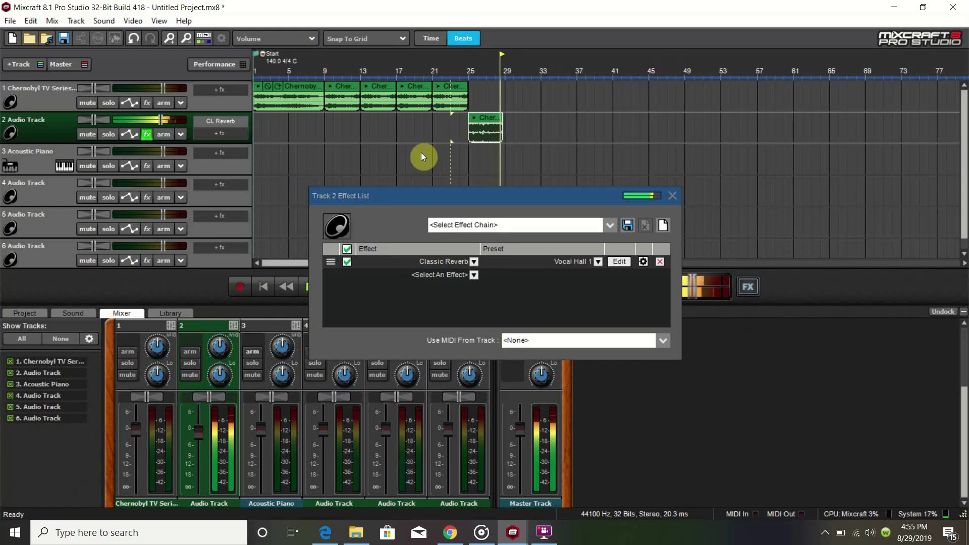
left_click(491, 119)
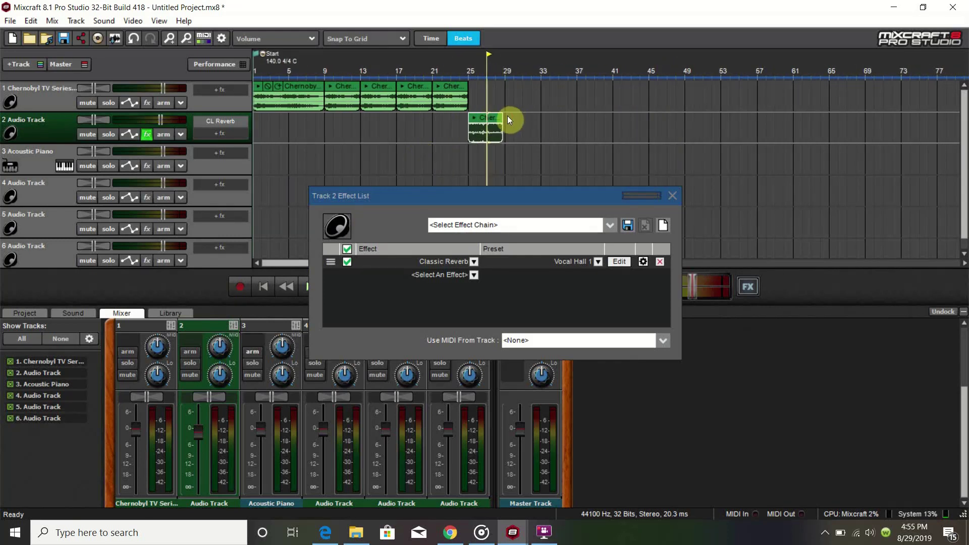
left_click(507, 117)
key("ctrl+v")
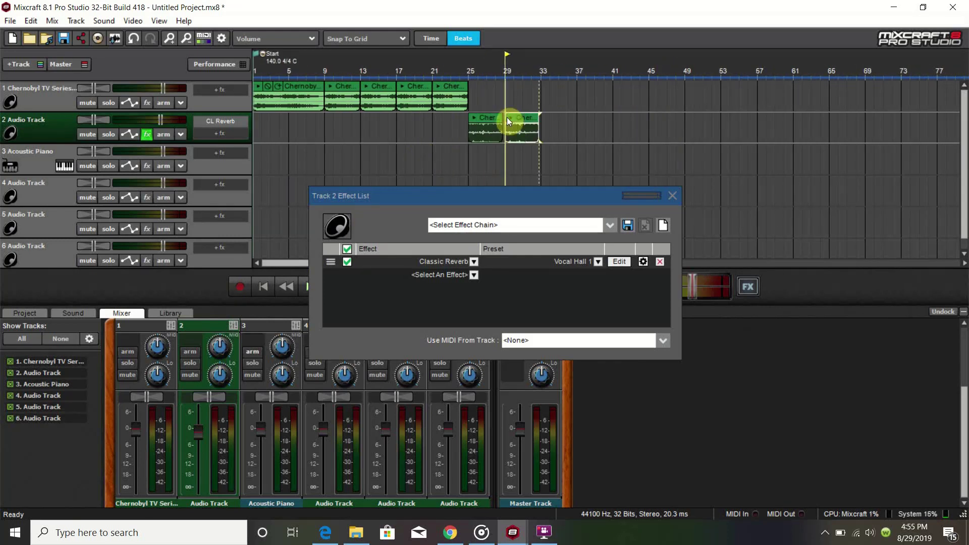
Step: Play both clips on audio track 2 from bar 25 to check the loop's timing
left_click(468, 65)
key("space")
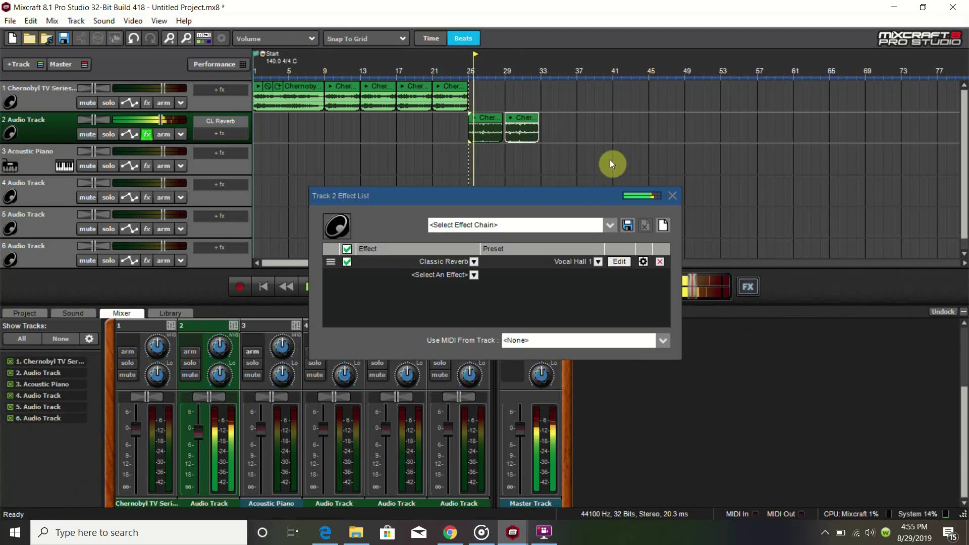
left_click_drag(568, 192, 577, 274)
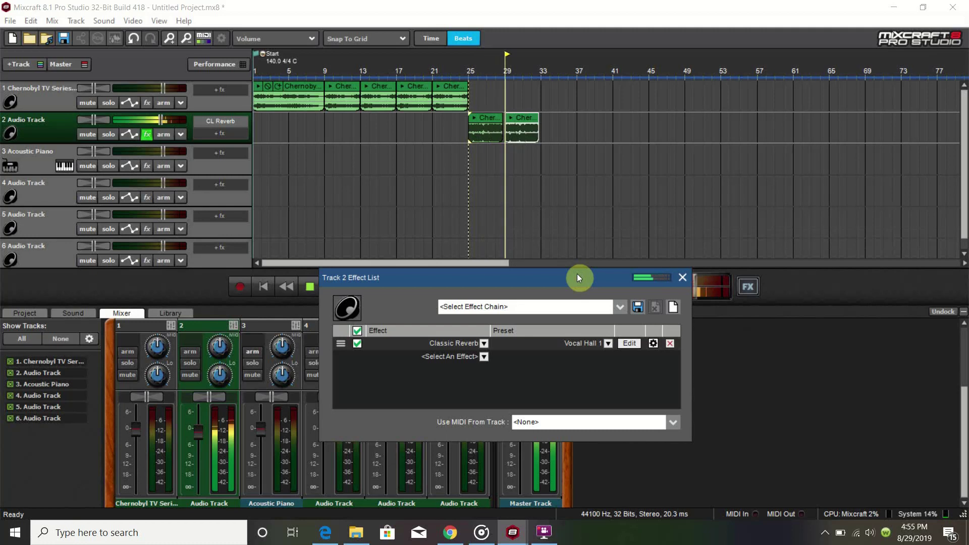
scroll(556, 215, "up", 4)
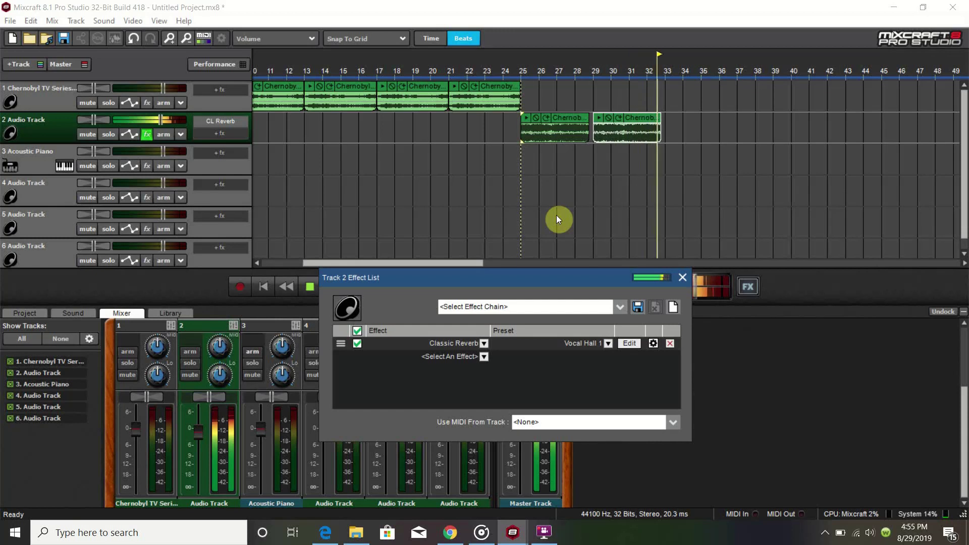
key("space")
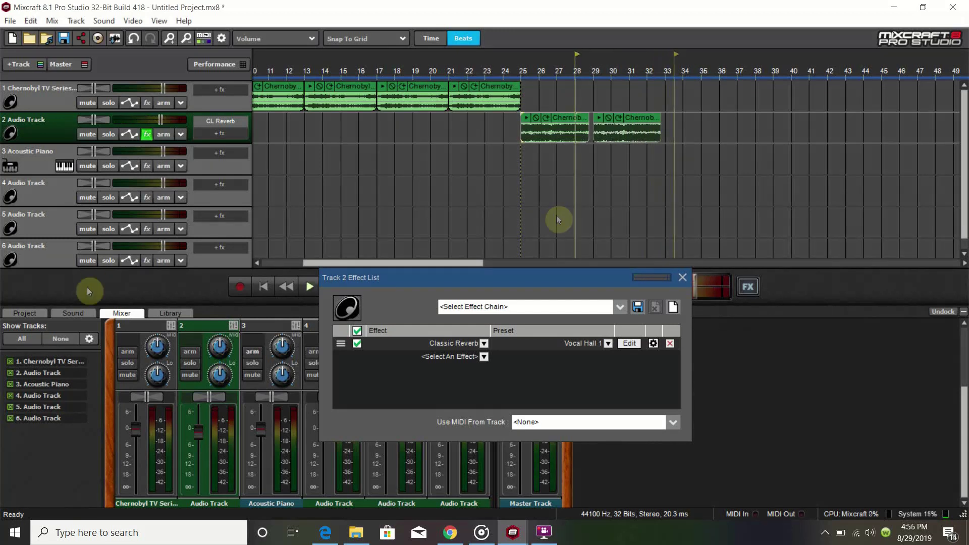
Step: Set the original tempo of the clip at bar 25 to 84.4 BPM and play from there
left_click(80, 313)
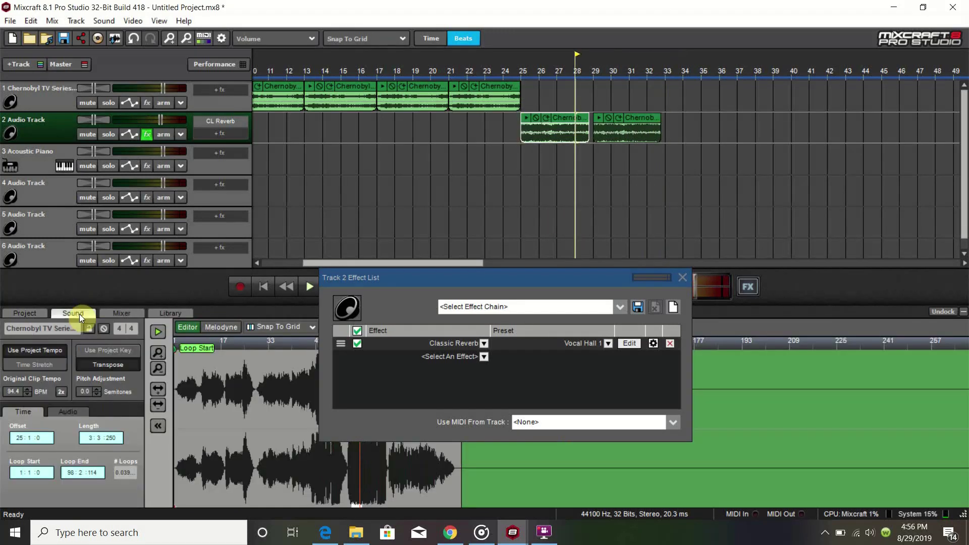
left_click(15, 393)
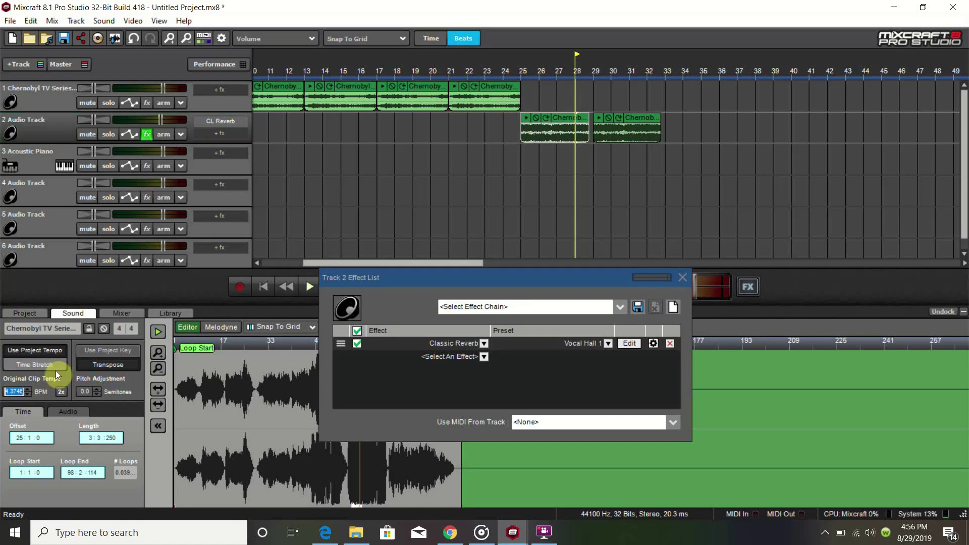
type("84.4")
key("Return")
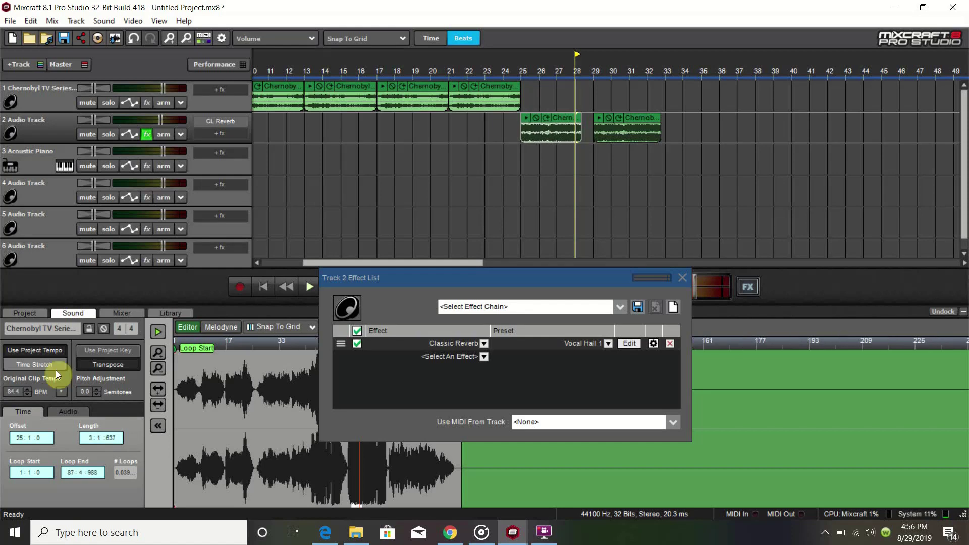
left_click(521, 77)
key("space")
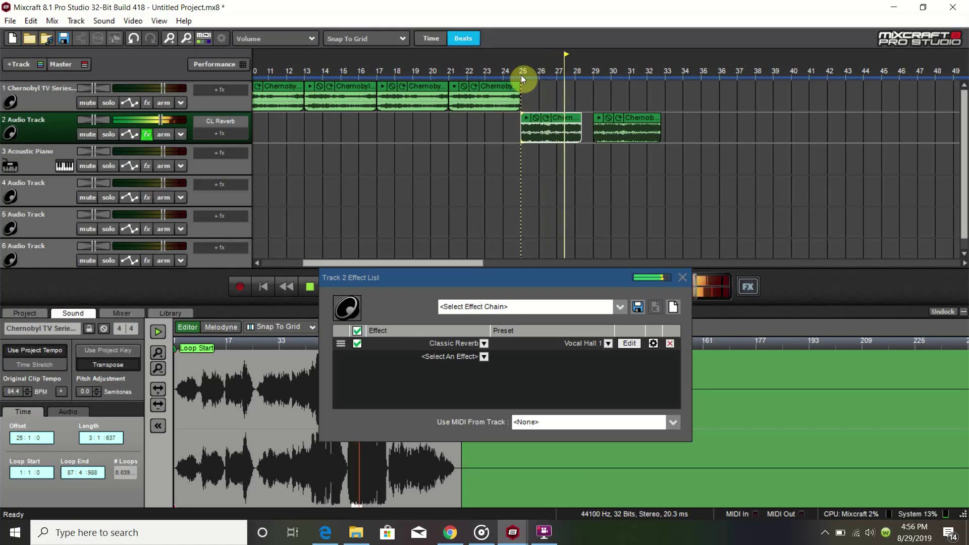
key("space")
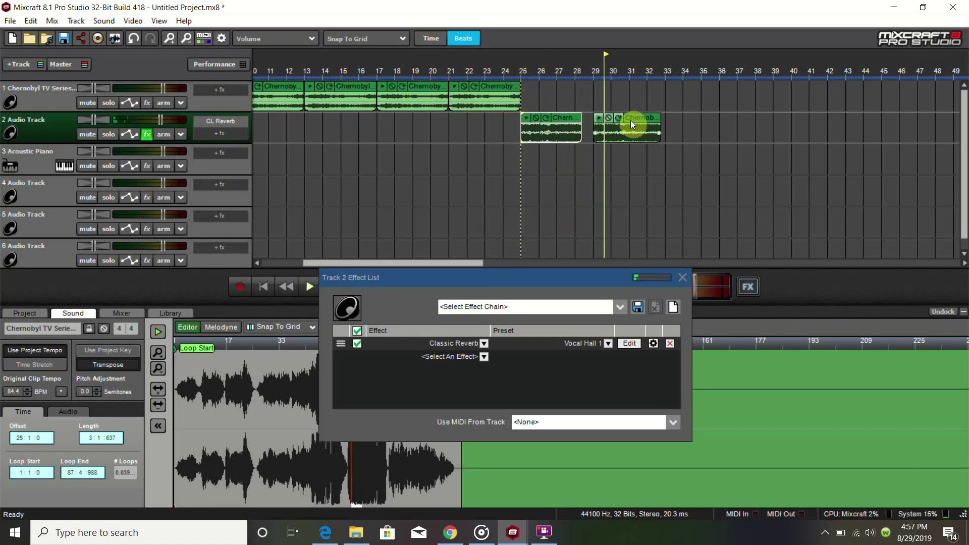
Step: Set the original tempo of the clip at bar 29 to 84.4 BPM and play both clips from bar 25
left_click(631, 120)
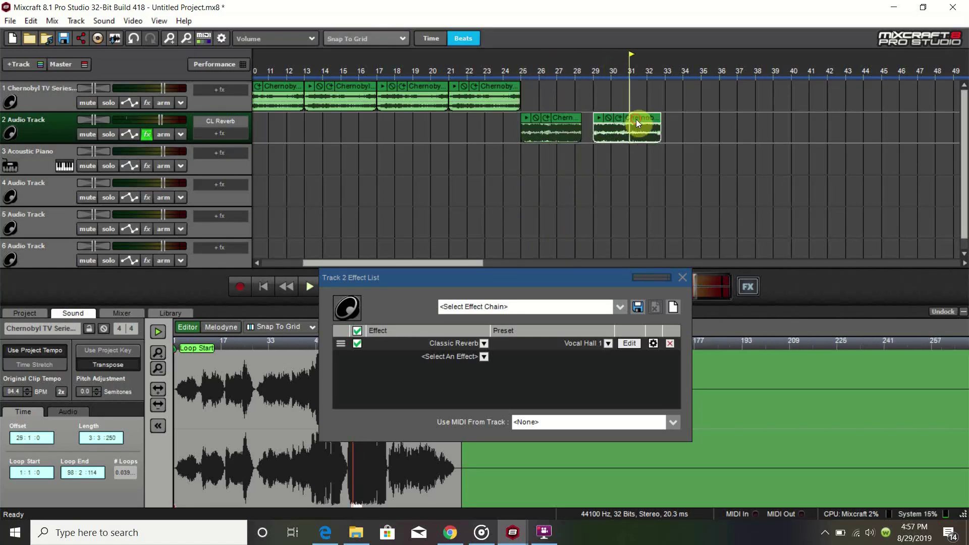
double_click(12, 392)
type("84")
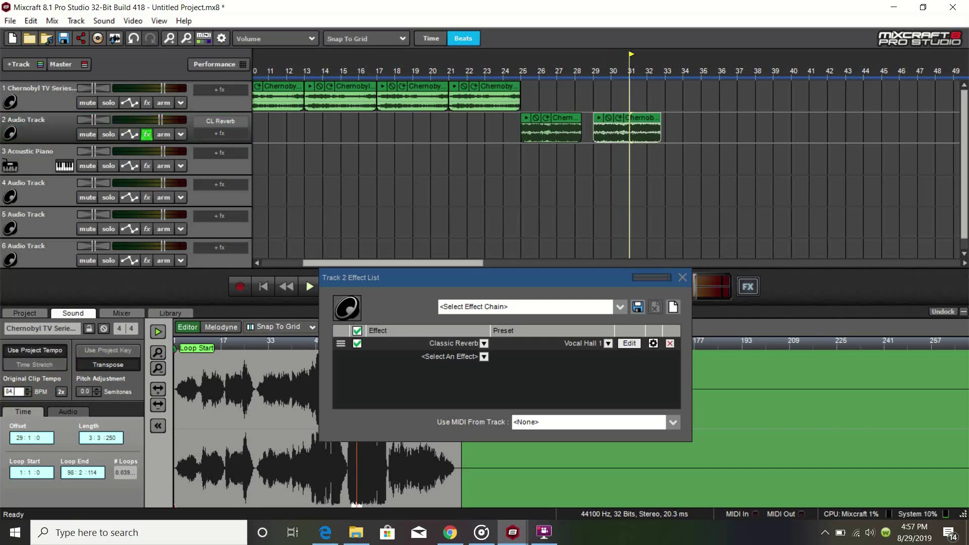
type(".4")
key("Return")
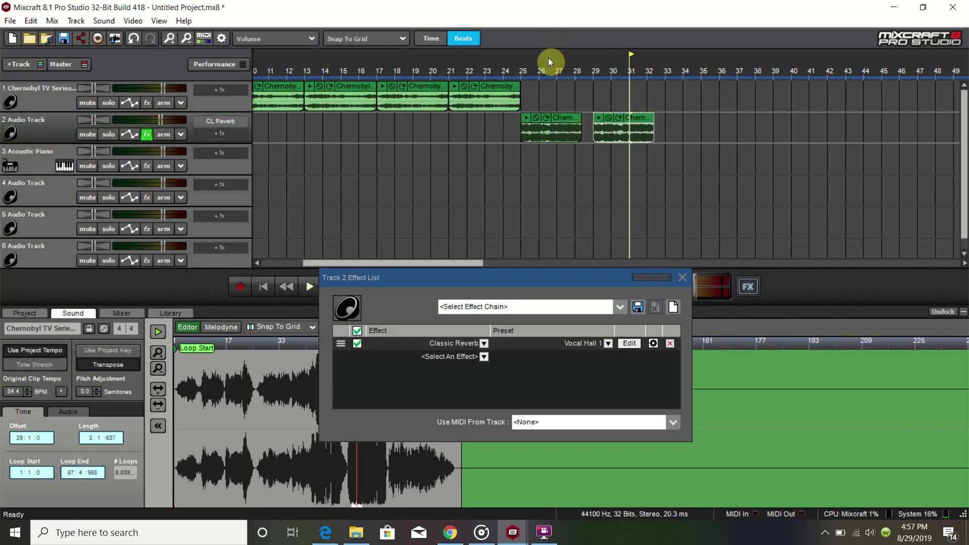
left_click(520, 71)
key("space")
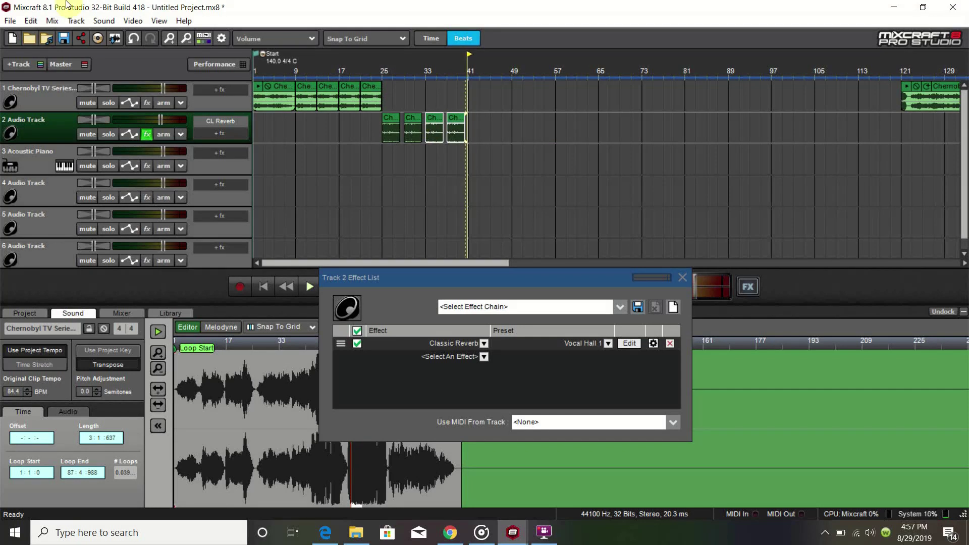
Step: Search the instrument presets for 808 and load the 808-909 Kit on track 3
left_click(69, 167)
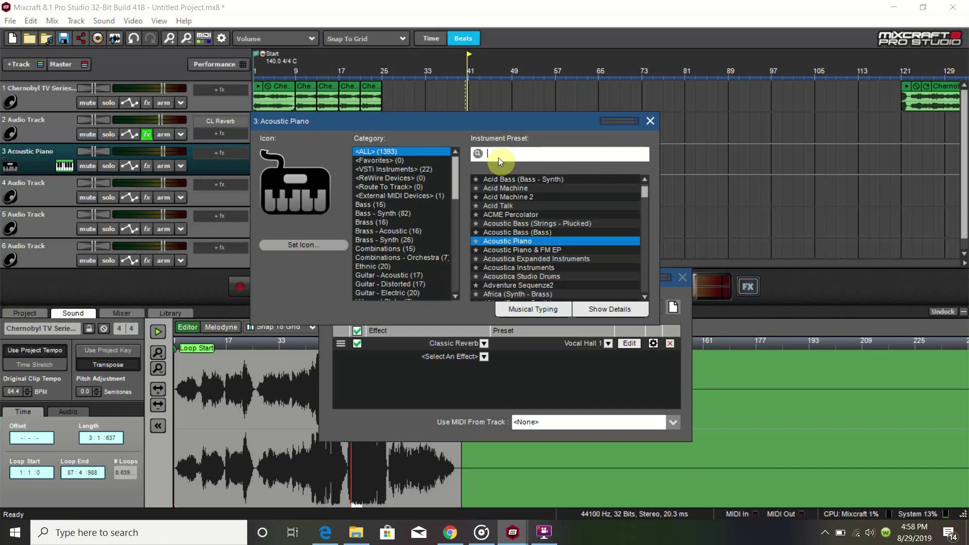
type("808")
double_click(525, 188)
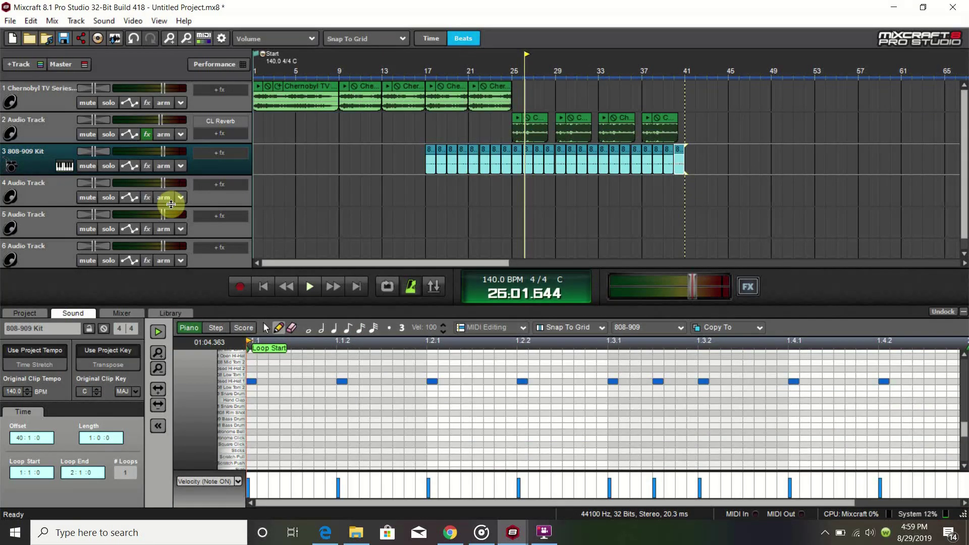
Step: Start adding a sound to the project and browse to the Snares folder inside Music
left_click(102, 21)
left_click(115, 36)
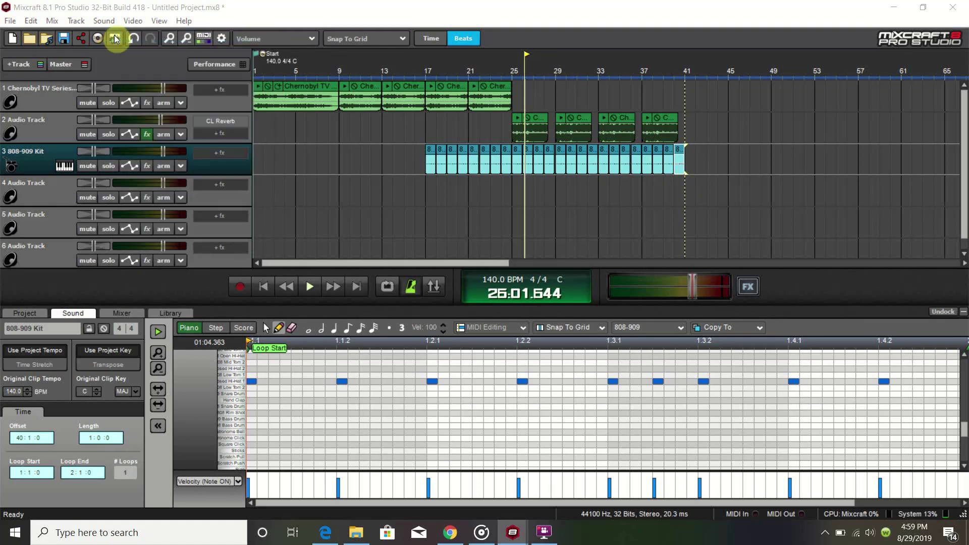
left_click(530, 157)
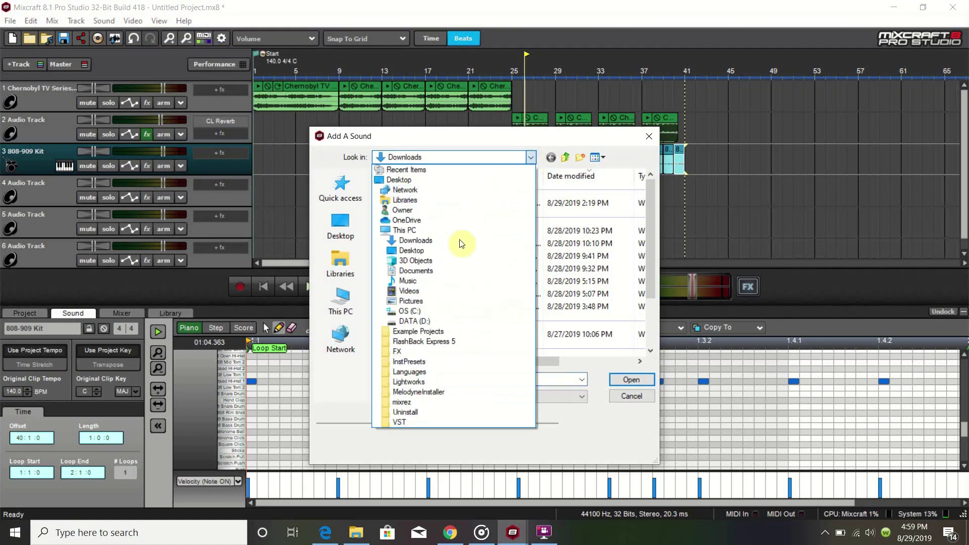
left_click(449, 280)
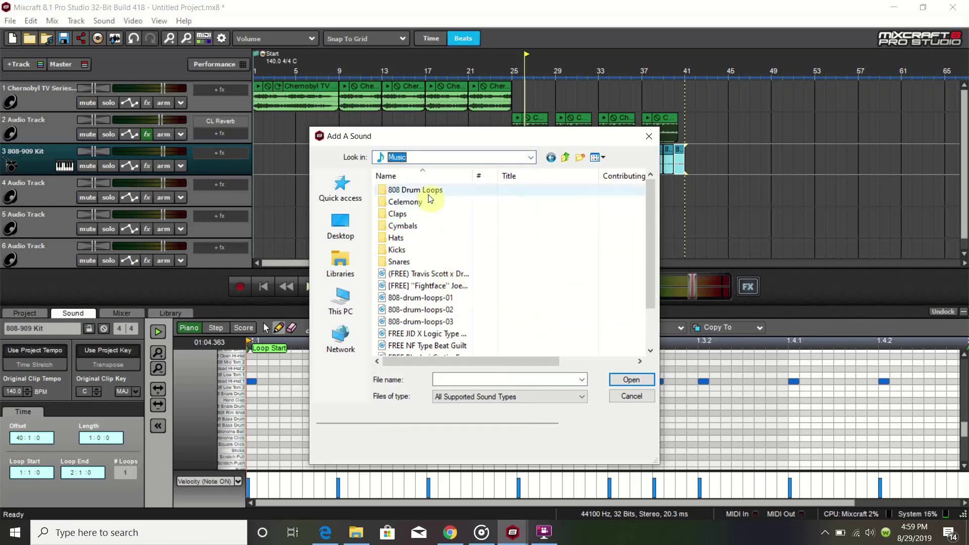
double_click(437, 262)
Step: Preview 808-snare-02 and 808-snare-05, then add 808-snare-05 to the project
left_click(422, 202)
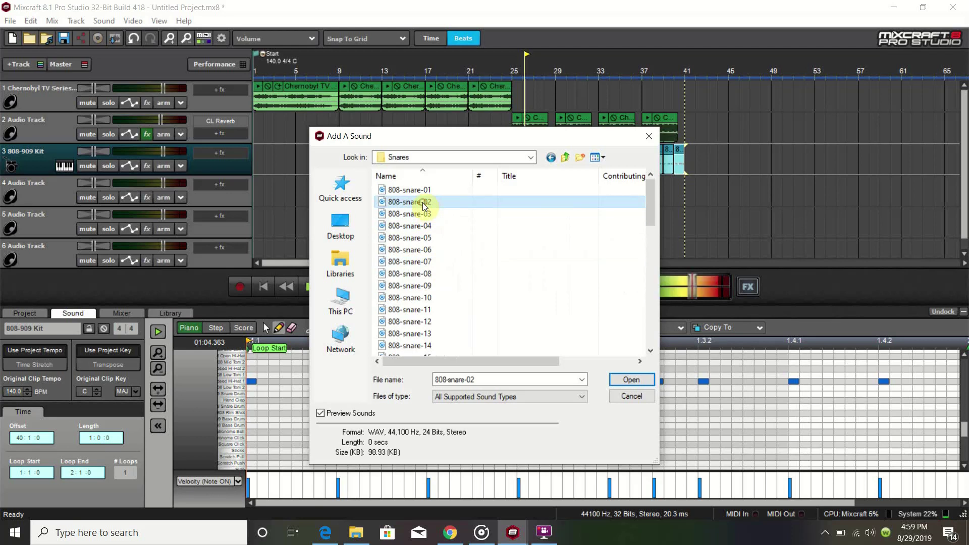
left_click(430, 238)
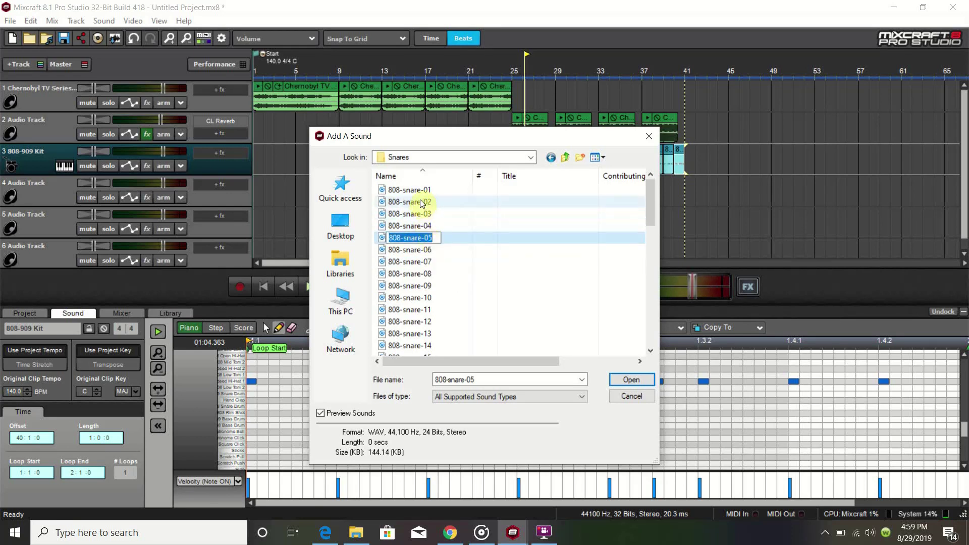
left_click(422, 201)
left_click(430, 238)
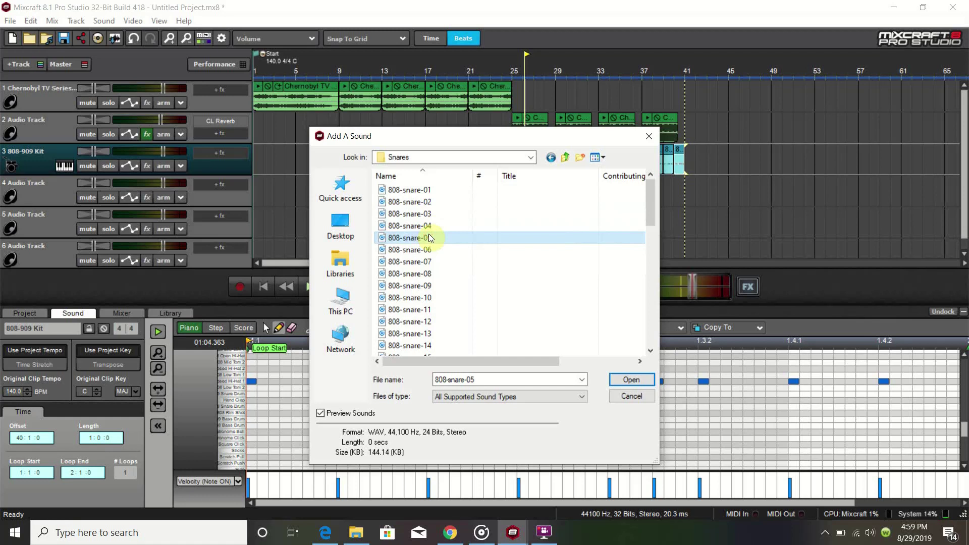
left_click(419, 202)
double_click(422, 239)
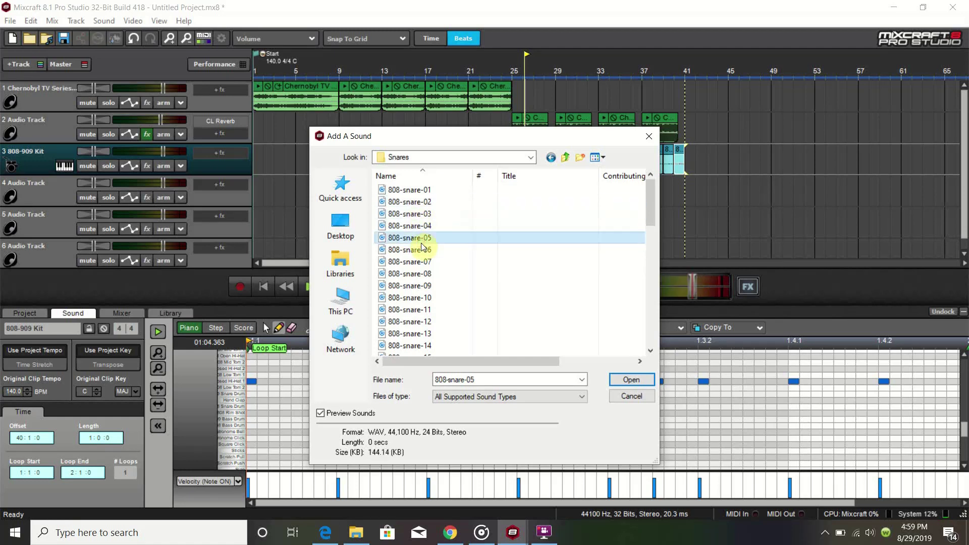
Step: Move the 808-snare-05 clip on track 3 to beat 3 of bar 25
left_click_drag(686, 146, 516, 149)
scroll(516, 148, "up", 5)
left_click_drag(644, 151, 708, 150)
Step: Play the project from bar 25 to check how the 808-snare-05 hit fits the beat
left_click(611, 72)
key("space")
key("space")
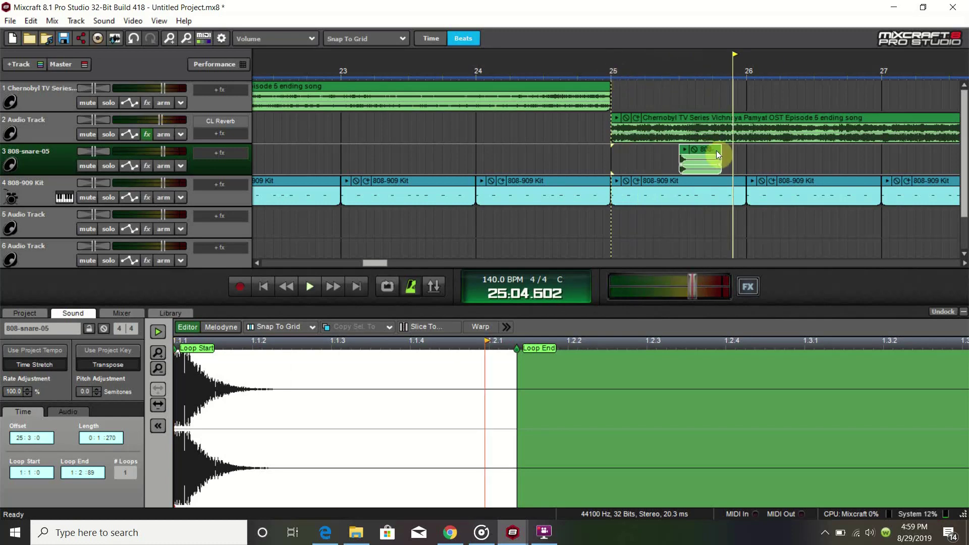
left_click(610, 72)
key("space")
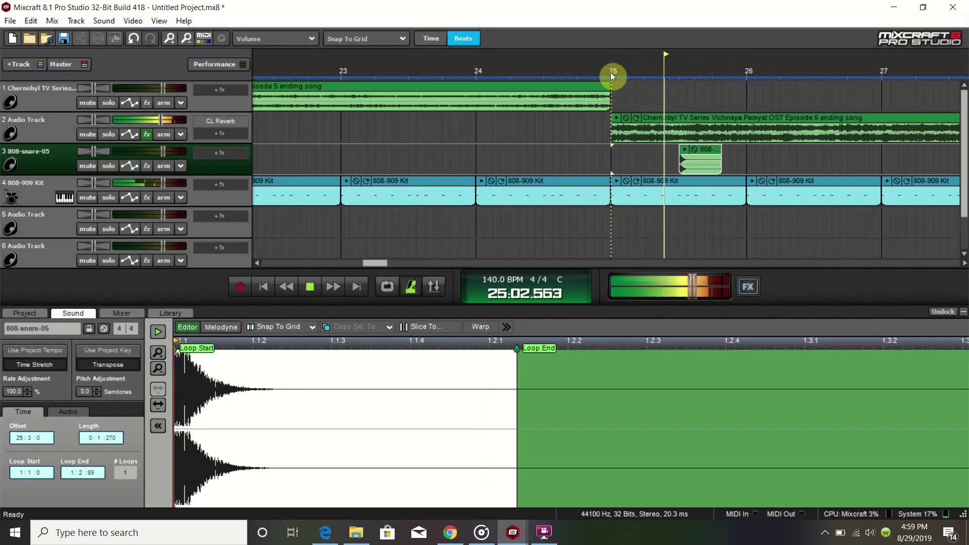
key("space")
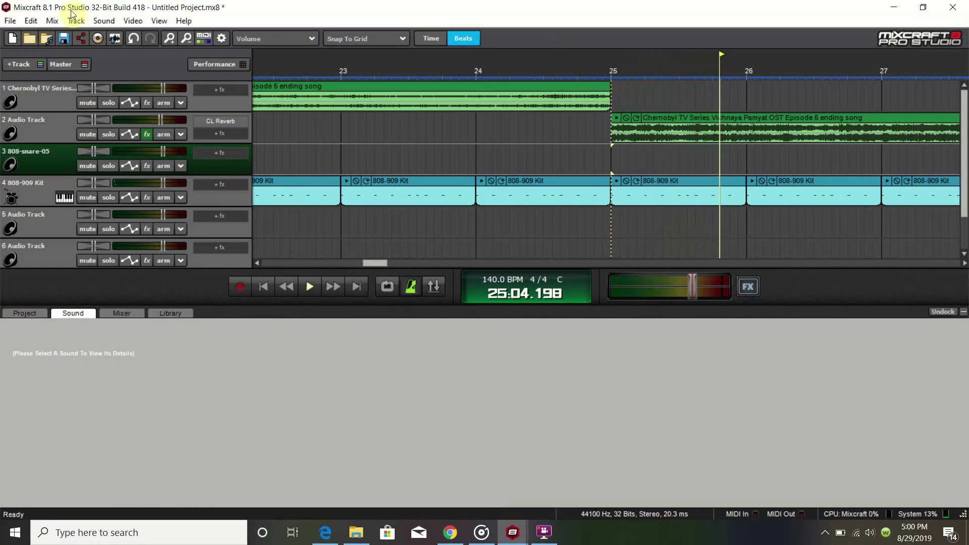
Step: Add the 808-snare-01 sample on track 3 at beat 3 of bar 25 in place of 808-snare-05
left_click(104, 21)
left_click(131, 39)
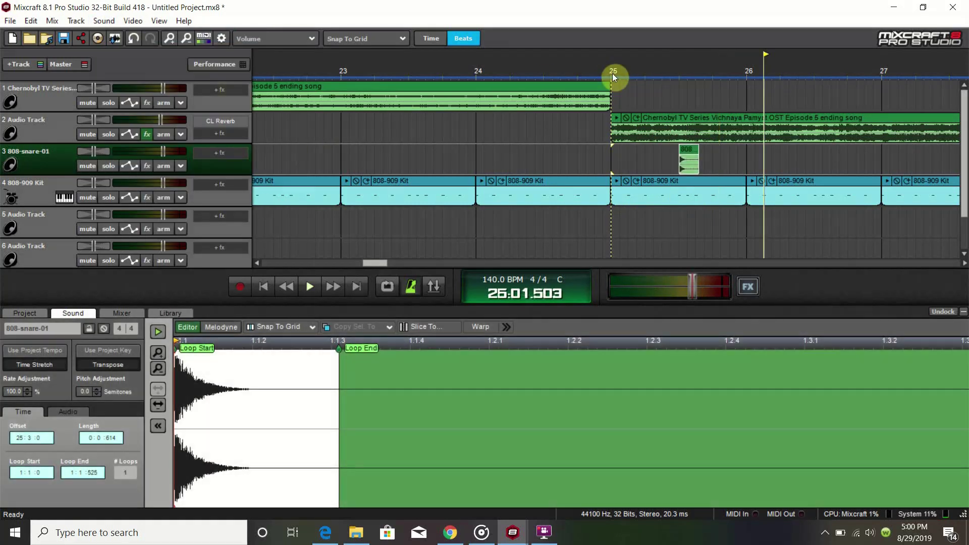
Step: Browse to the Kicks folder and preview some 808 kick samples without adding one
left_click(103, 21)
left_click(126, 37)
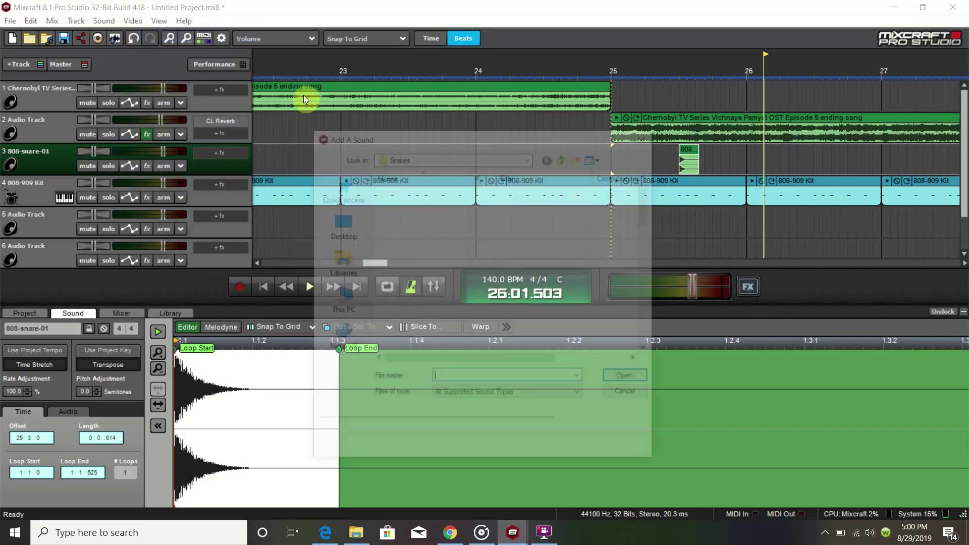
left_click(531, 157)
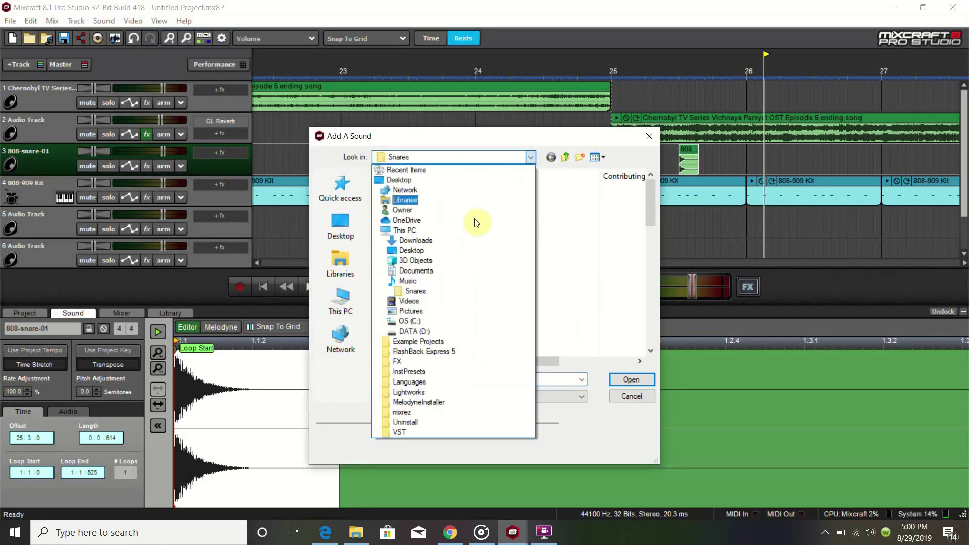
left_click(433, 284)
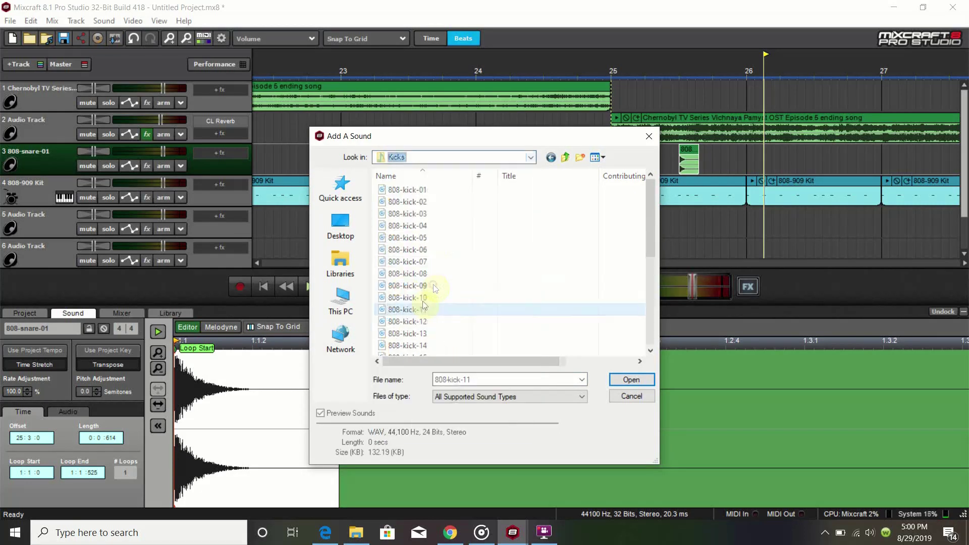
left_click(423, 298)
left_click(423, 320)
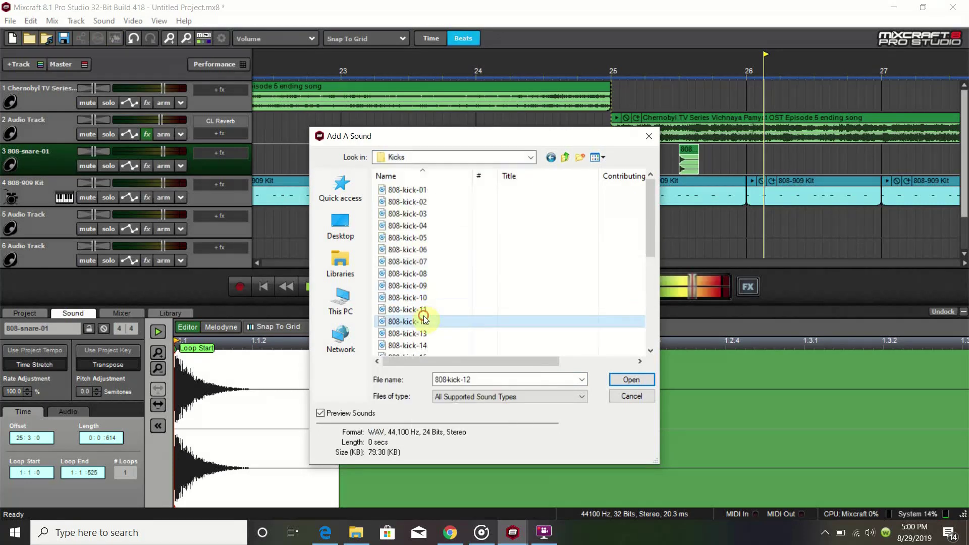
left_click(646, 137)
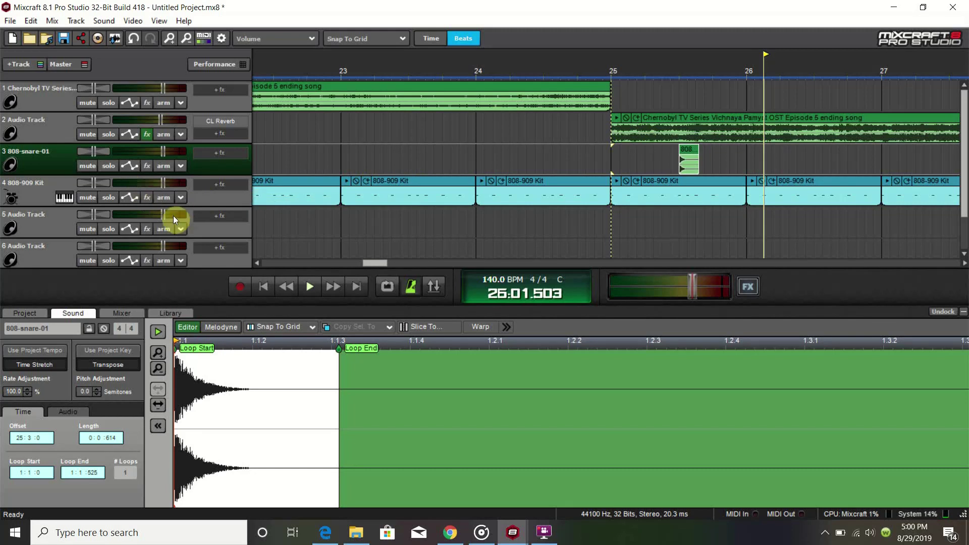
Step: Search the sound library for kick
scroll(173, 216, "down", 1)
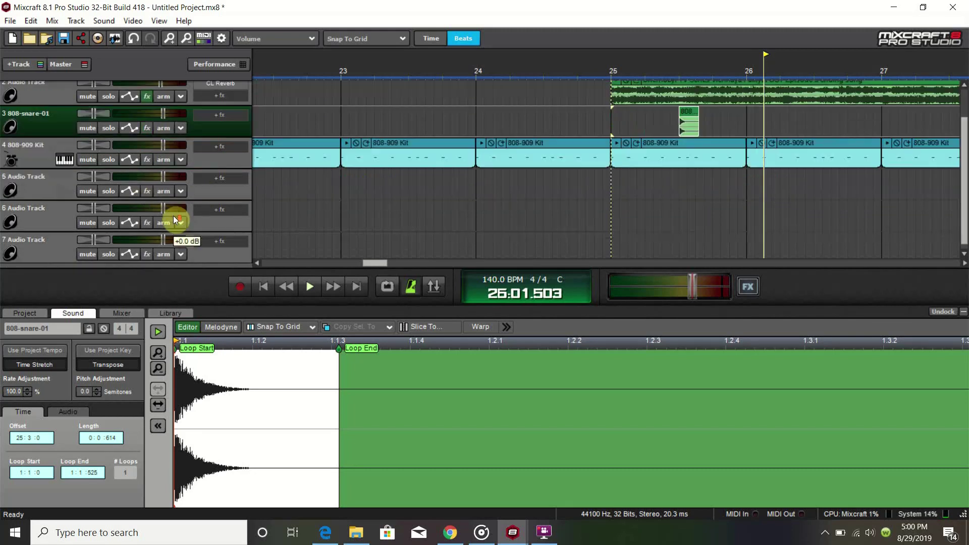
left_click(174, 311)
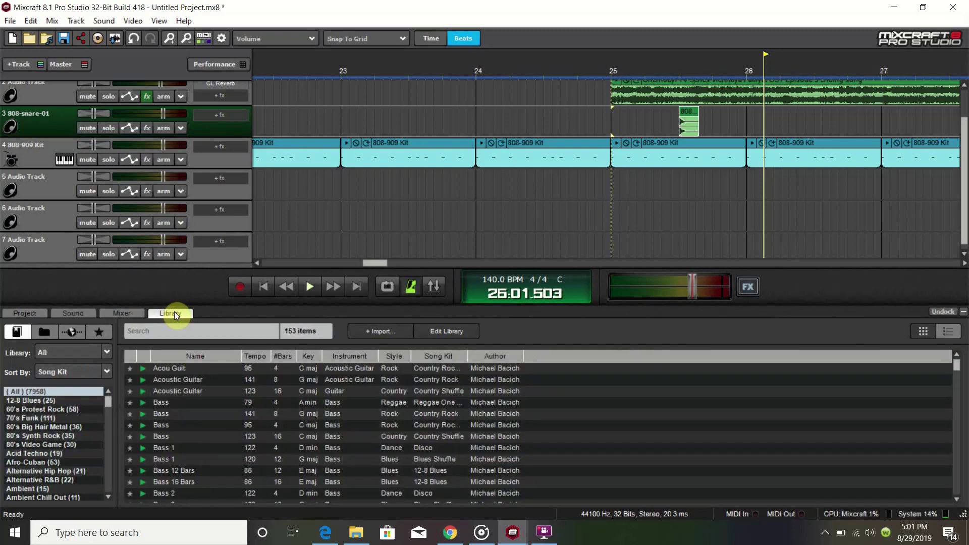
left_click(149, 331)
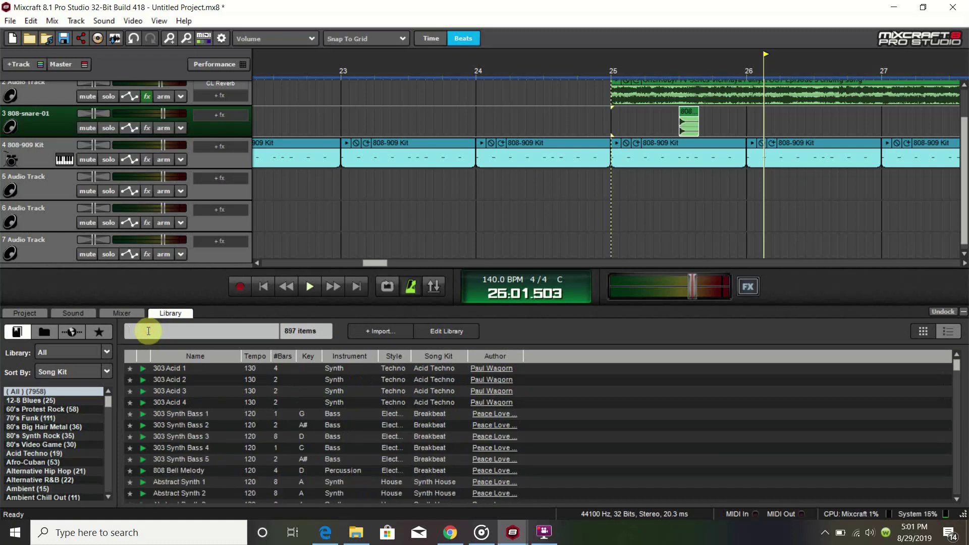
type("kick")
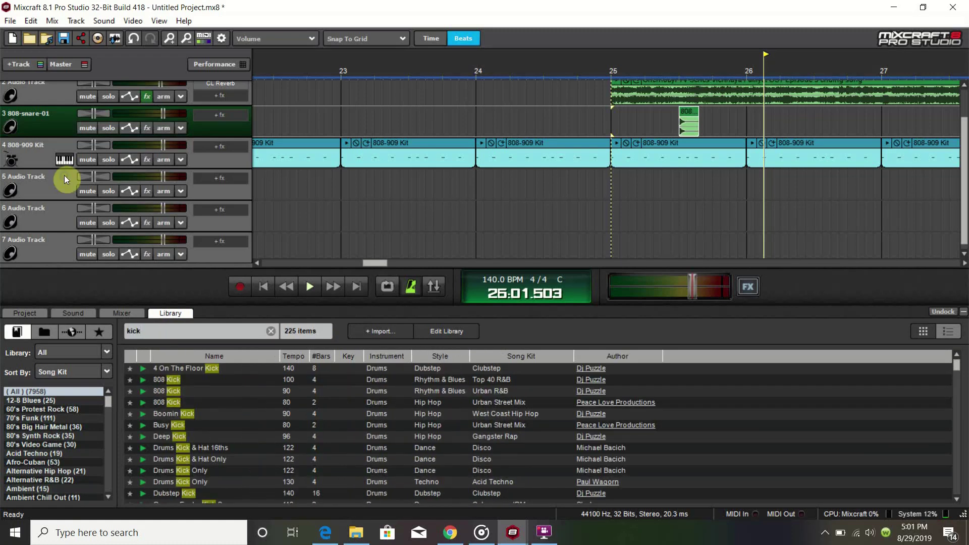
Step: Insert a virtual instrument track as track 5, below the 808-909 Kit track, and load the Electronic Kit 2 preset
right_click(65, 174)
mouse_move(216, 182)
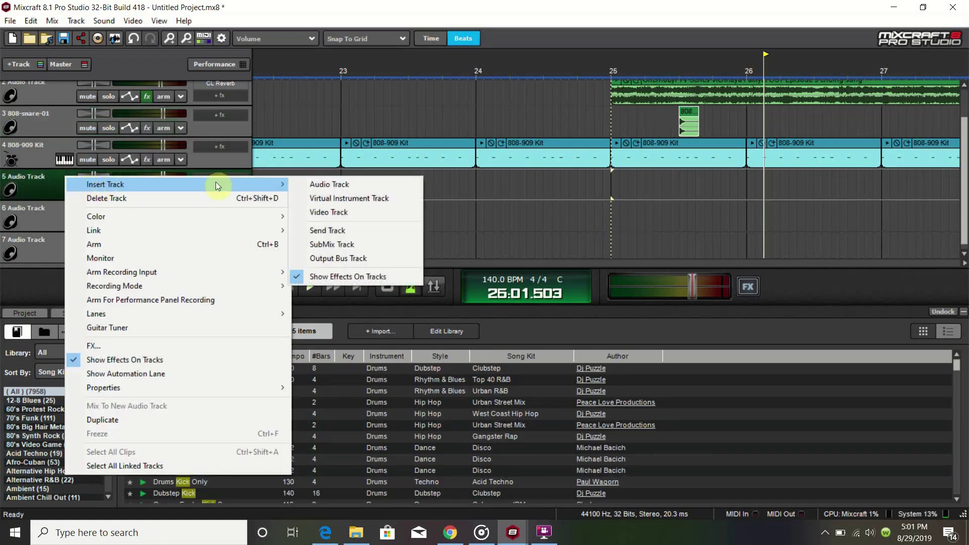
left_click(347, 198)
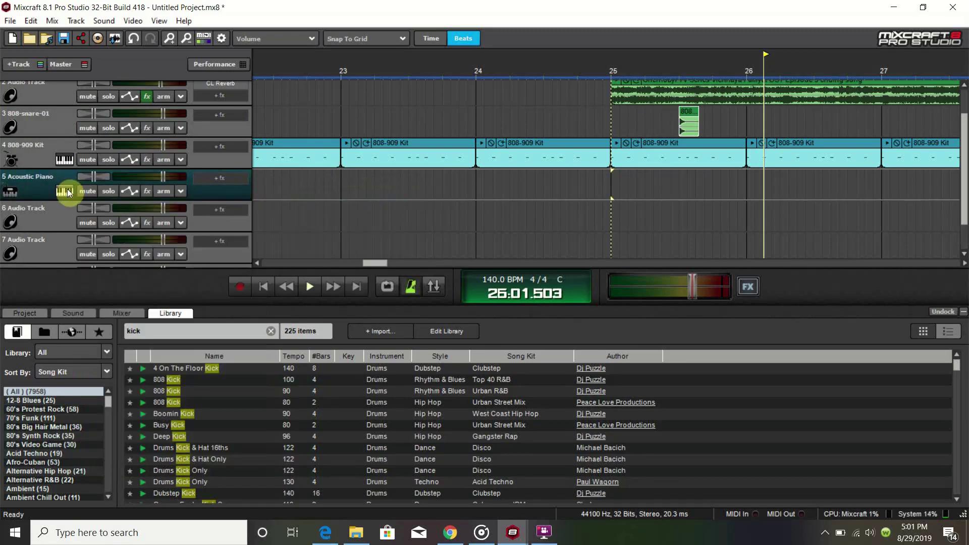
left_click(66, 192)
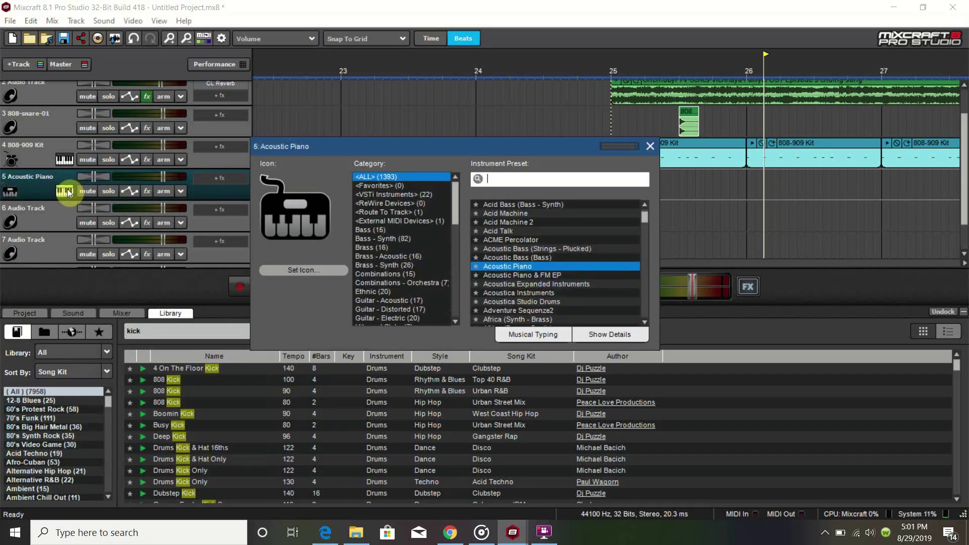
left_click(501, 178)
type("el")
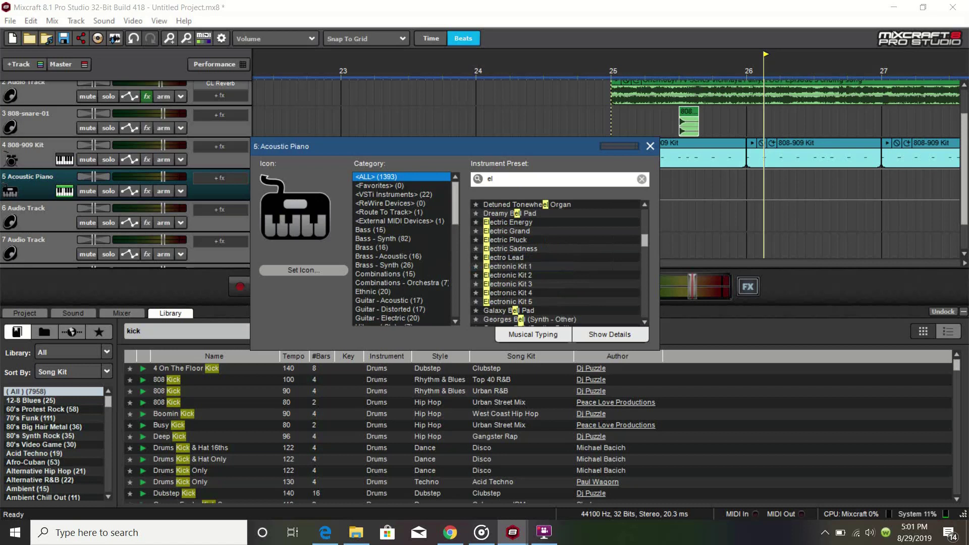
type("ectronic")
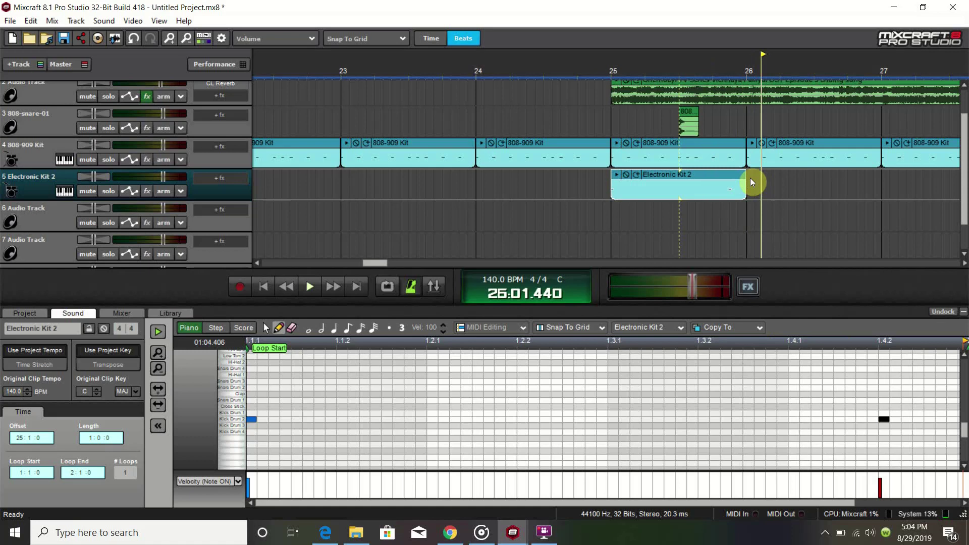
Step: Create an Electronic Kit 2 clip at bar 26 with a Kick Drum 2 note at 1.1.2, and play from bar 25
double_click(750, 177)
scroll(247, 436, "down", 5)
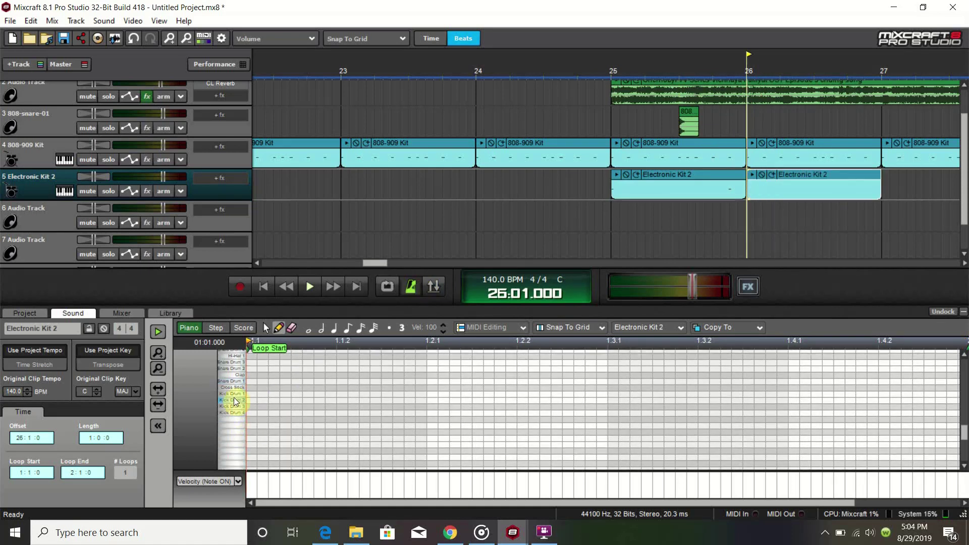
left_click(342, 405)
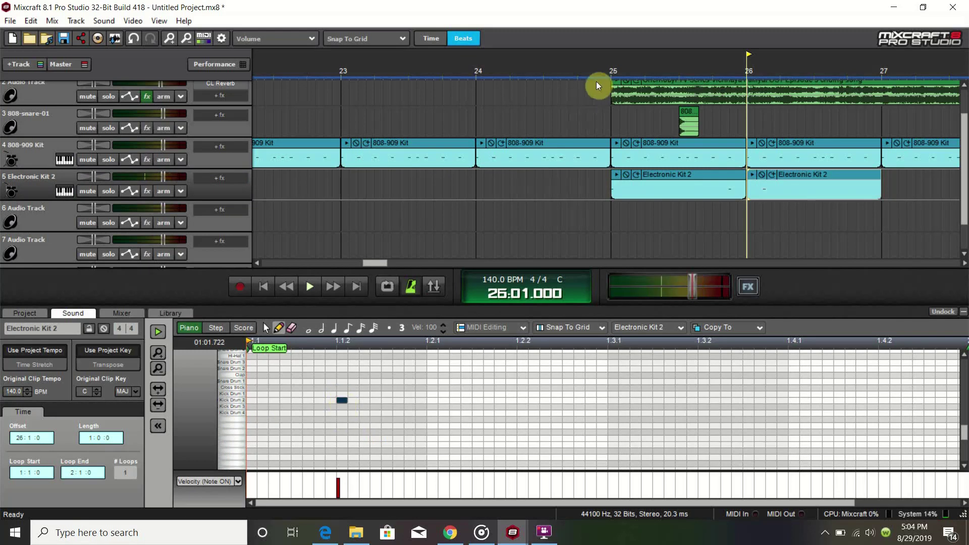
left_click(609, 70)
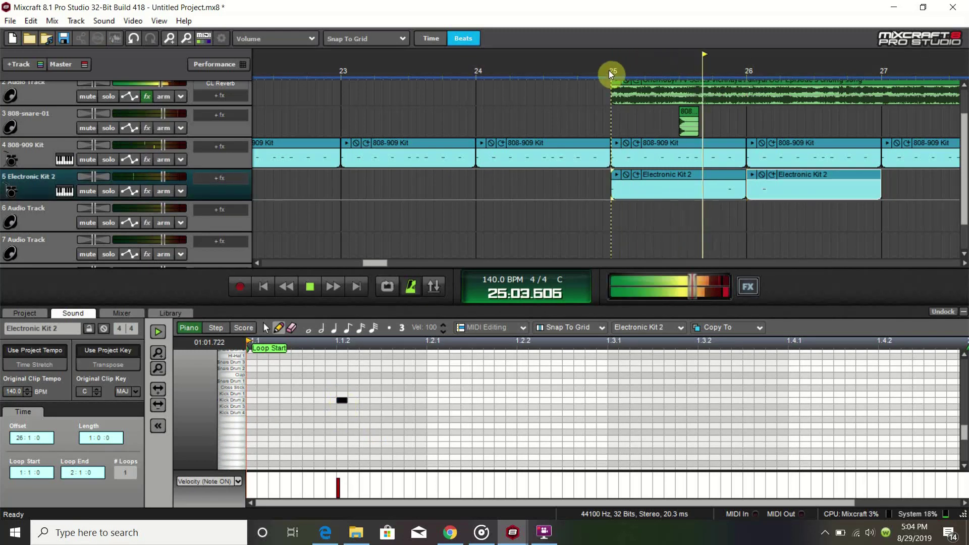
key("space")
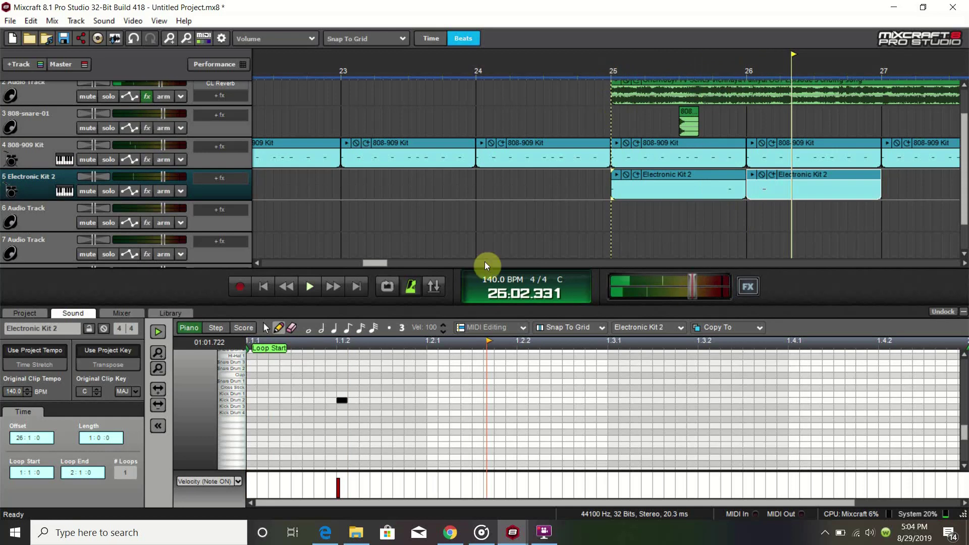
Step: Move the Kick Drum 2 note in the bar 26 clip to 1.2.1 and play from bar 25 to check the rhythm
left_click_drag(334, 400, 428, 403)
left_click(612, 68)
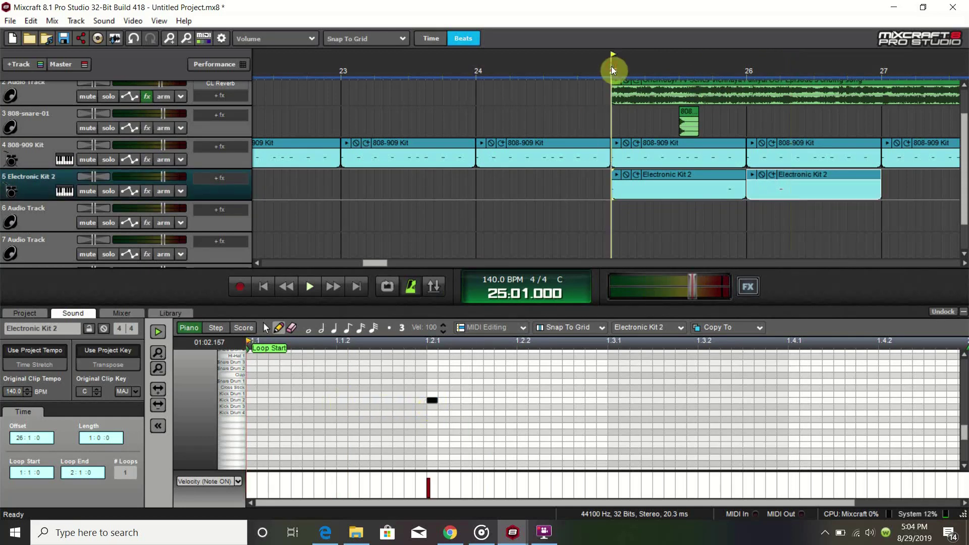
key("space")
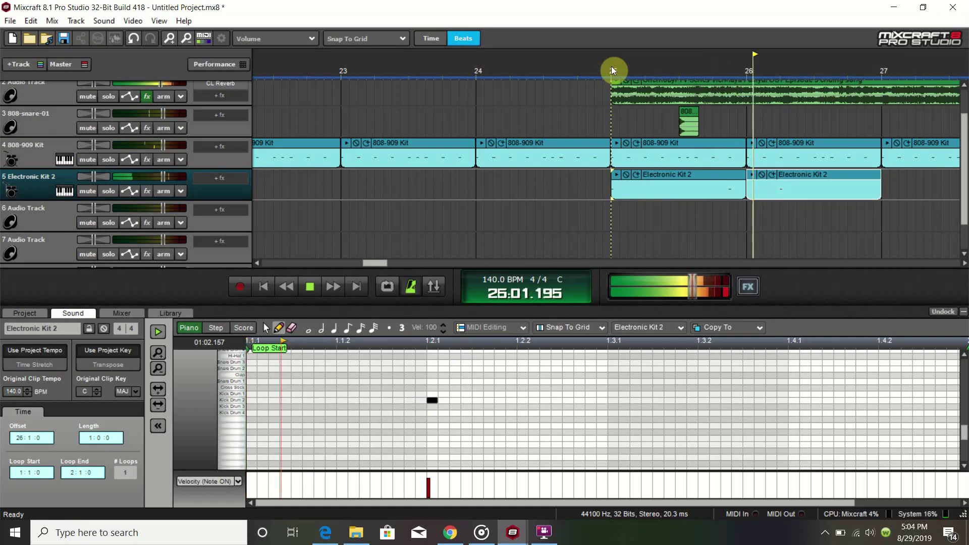
key("space")
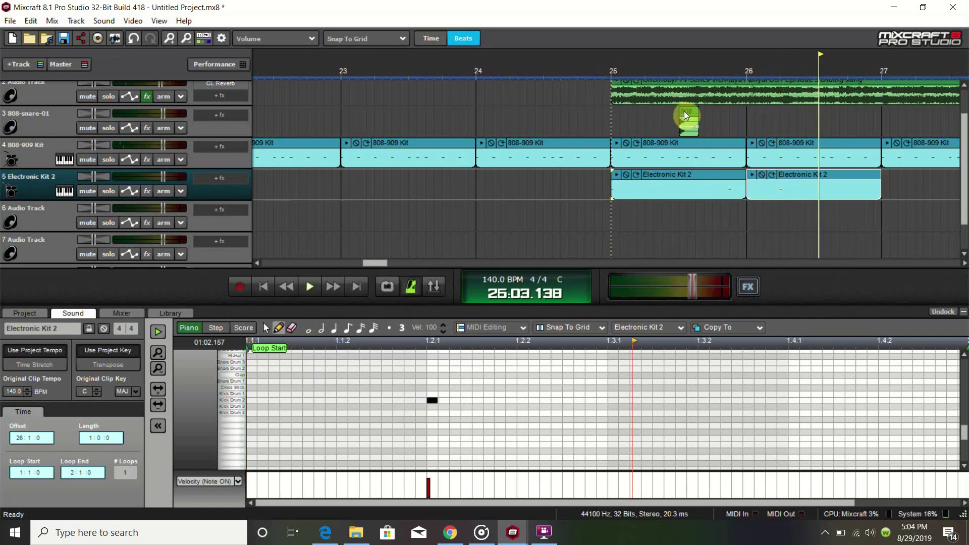
Step: Copy the bar 25 808-snare-01 clip to beat 3 of bar 26 and play from bar 25 to check it
left_click(690, 114)
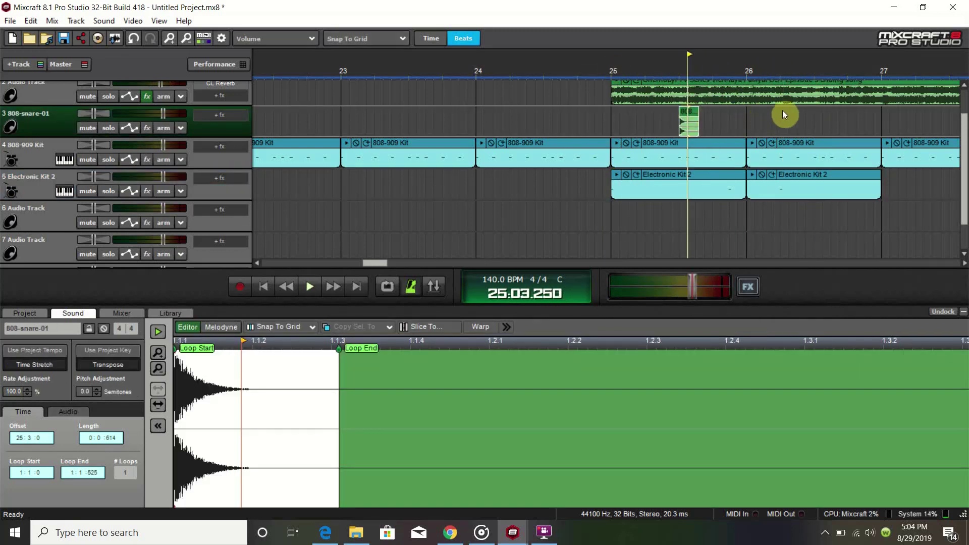
left_click(806, 116)
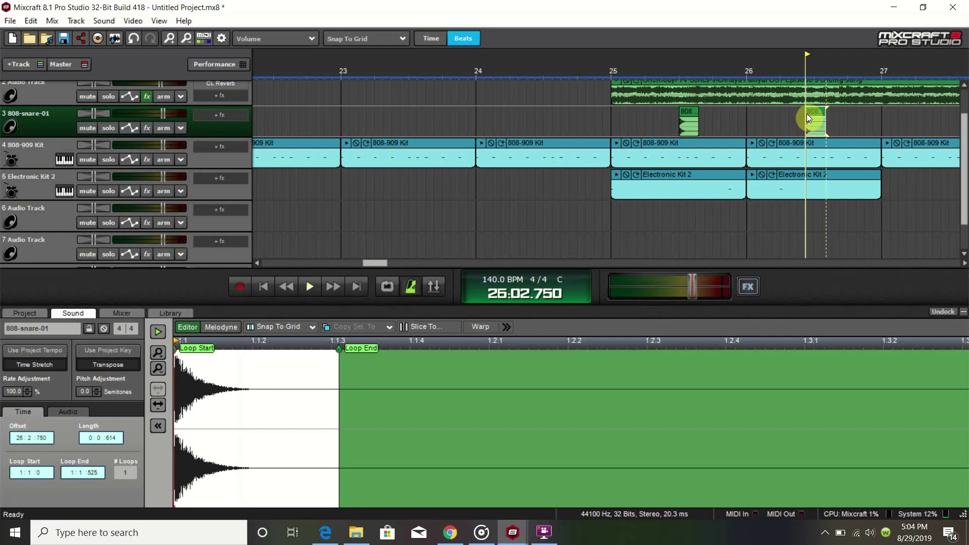
left_click_drag(819, 113, 827, 114)
left_click(613, 68)
key("space")
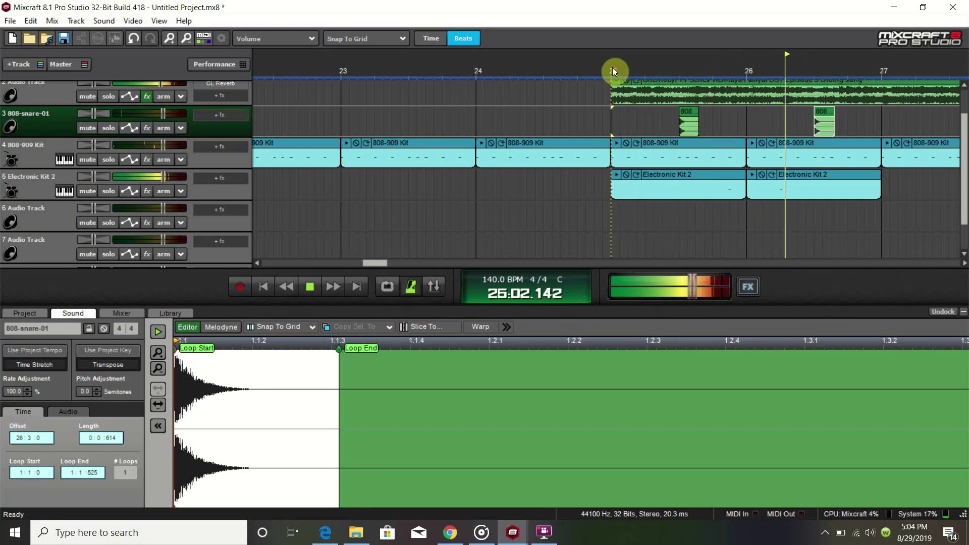
key("space")
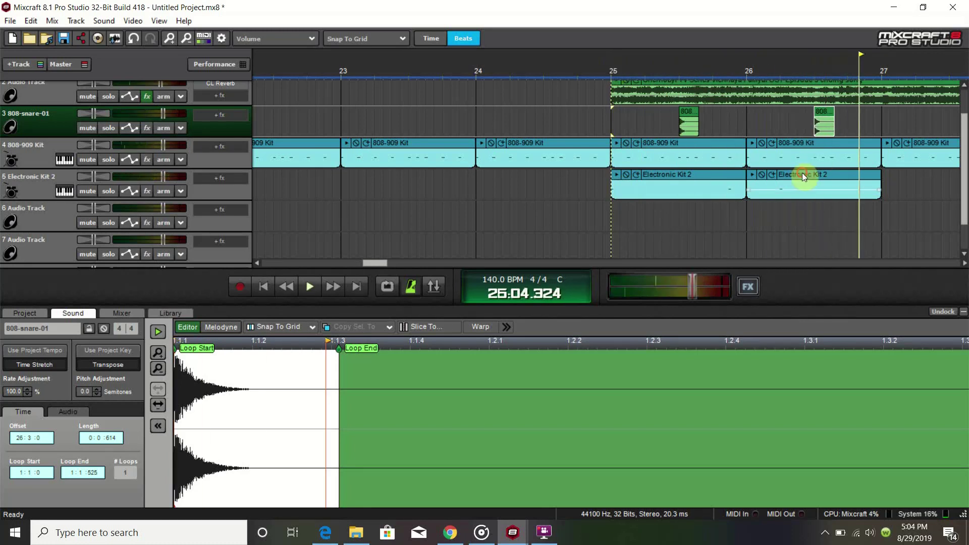
Step: Add a Kick Drum 2 note at 1.4.1 in the bar 26 Electronic Kit 2 clip and play the bar to check it
left_click(803, 173)
left_click_drag(795, 407, 793, 400)
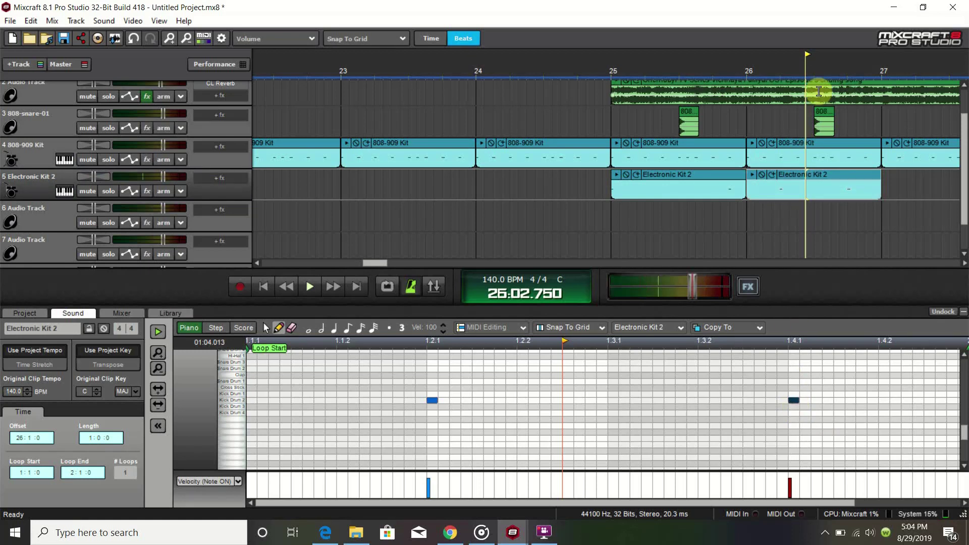
key("space")
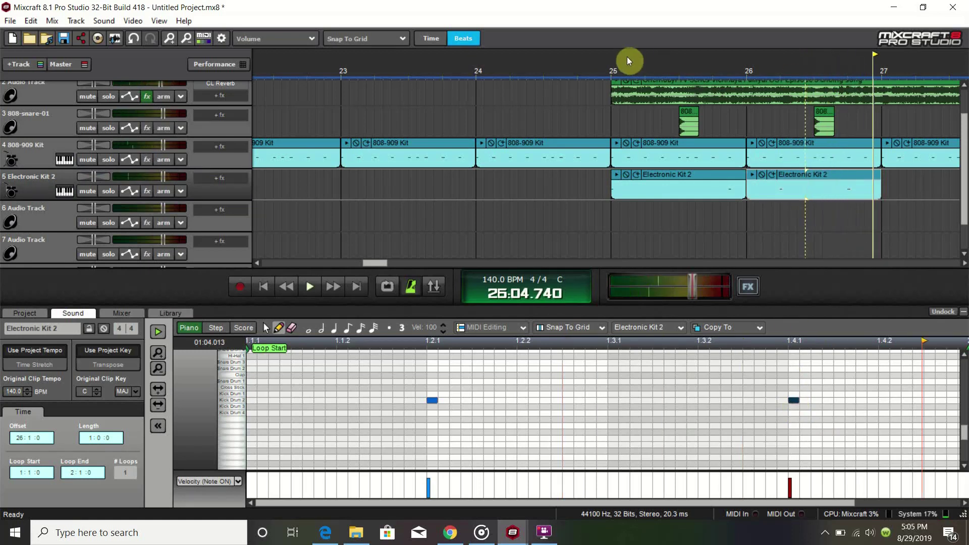
Step: Copy the snare and Electronic Kit 2 clips of bars 25 and 26 and paste them repeatedly from bar 27 through bar 40
left_click(883, 187)
right_click(814, 183)
left_click(659, 215)
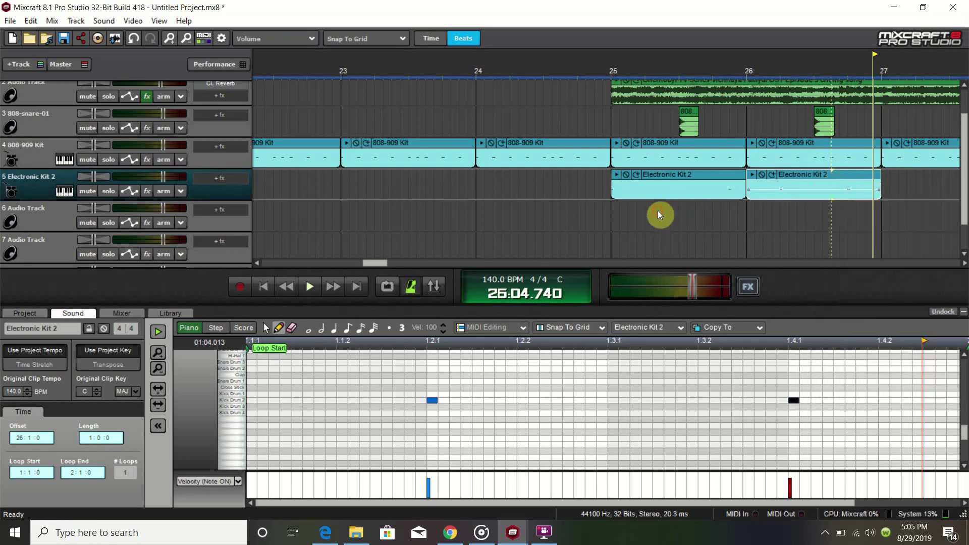
left_click(660, 183)
left_click(664, 177)
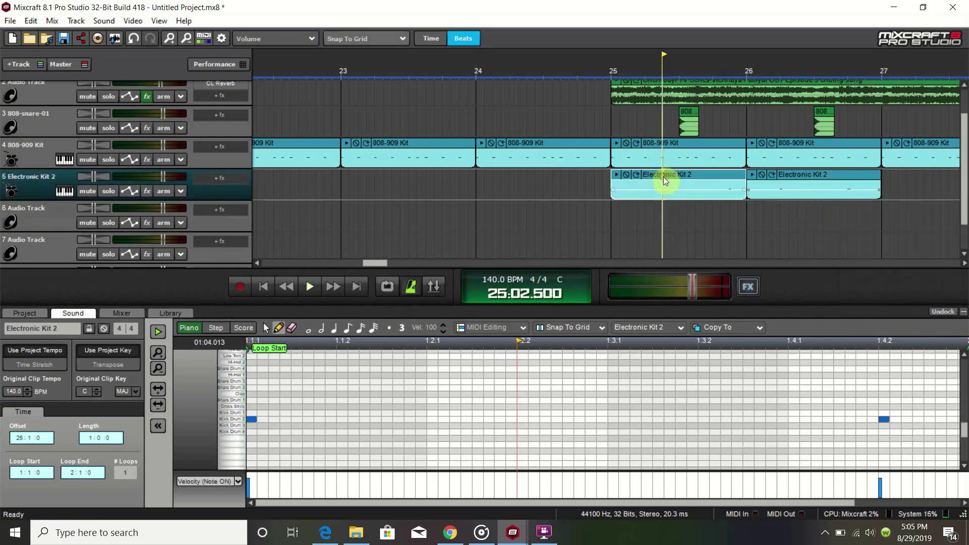
left_click(689, 117)
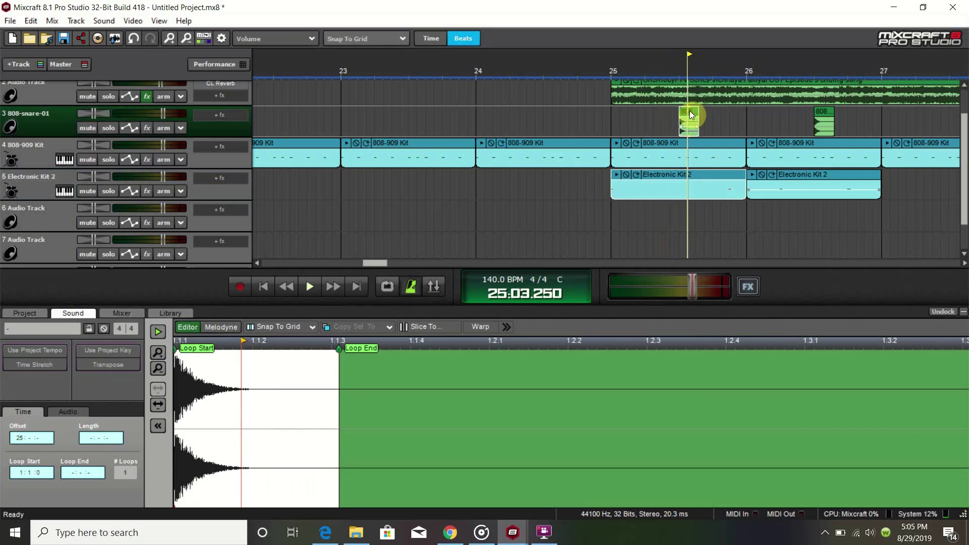
left_click(822, 110)
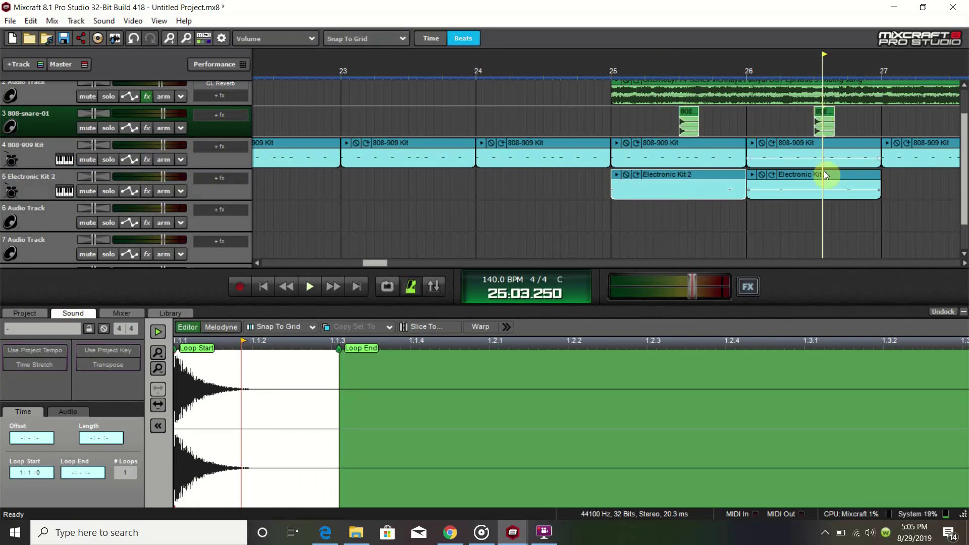
left_click(824, 172)
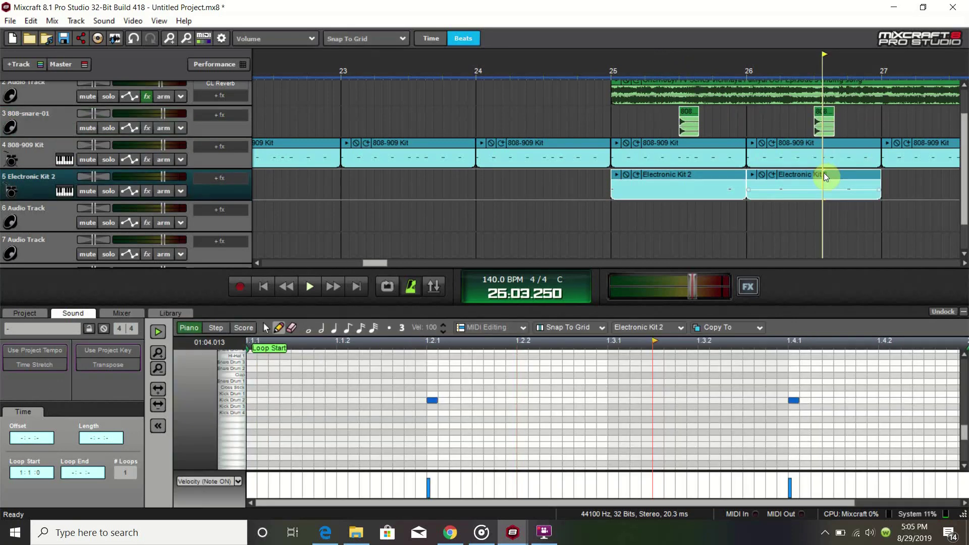
left_click(884, 113)
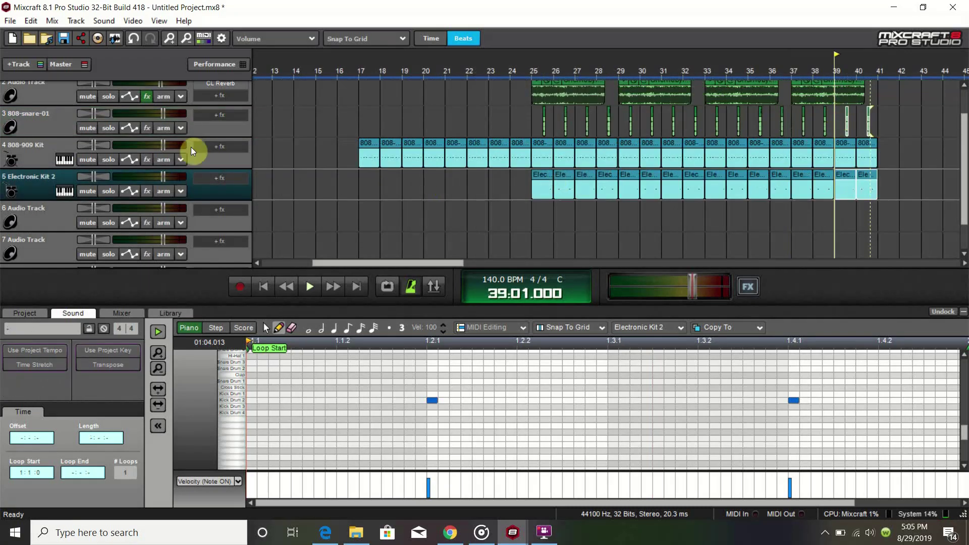
Step: Play the arrangement from bar 25 to check the repeated snare and kick pattern
scroll(162, 136, "up", 1)
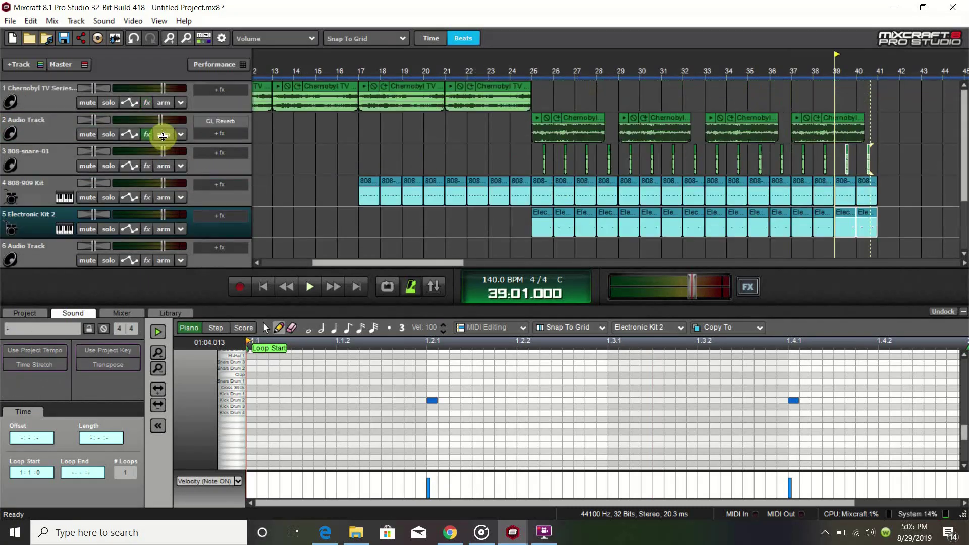
left_click(537, 67)
key("space")
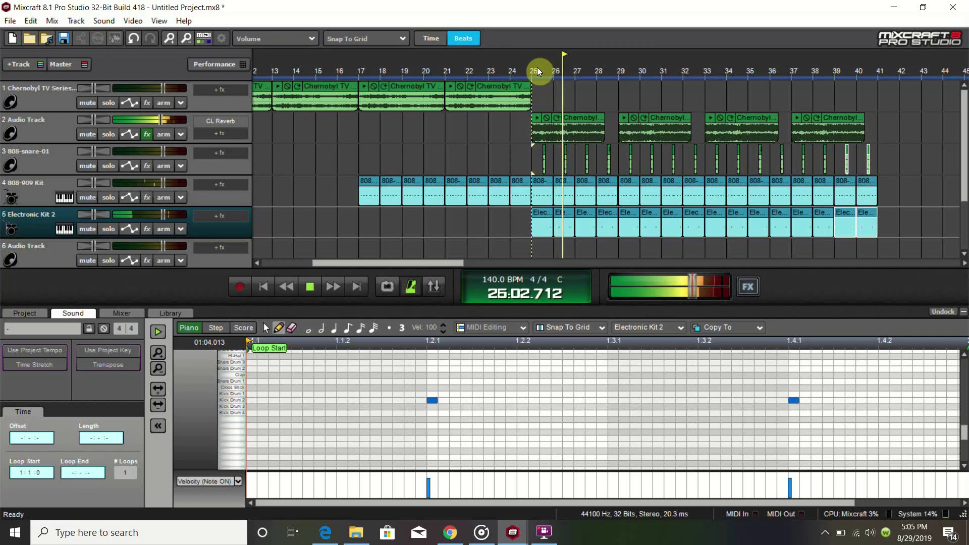
key("space")
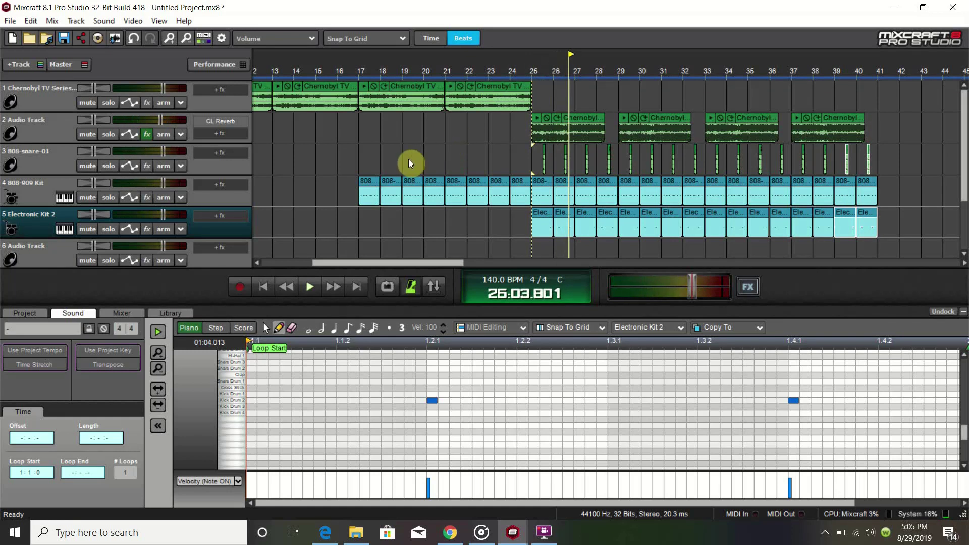
Step: Paste the two-bar snare and Electronic Kit 2 pattern at bars 17, 19, 21 and 23
right_click(360, 154)
left_click(389, 240)
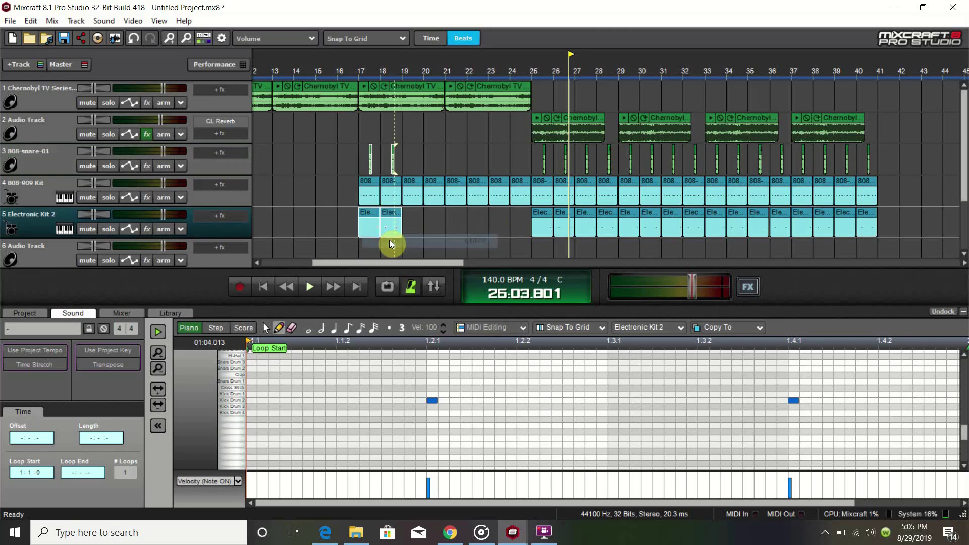
left_click(402, 152)
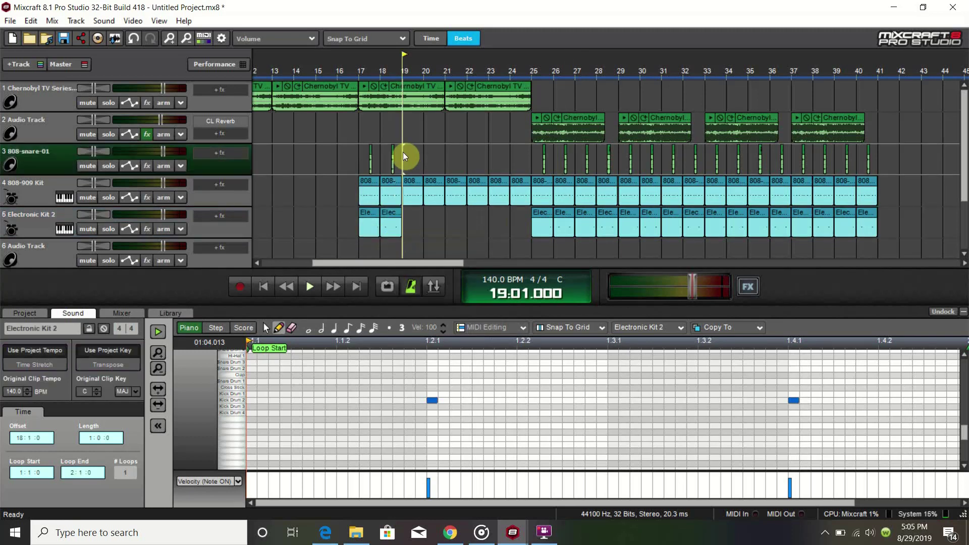
key("ctrl+v")
left_click(446, 157)
key("ctrl+v")
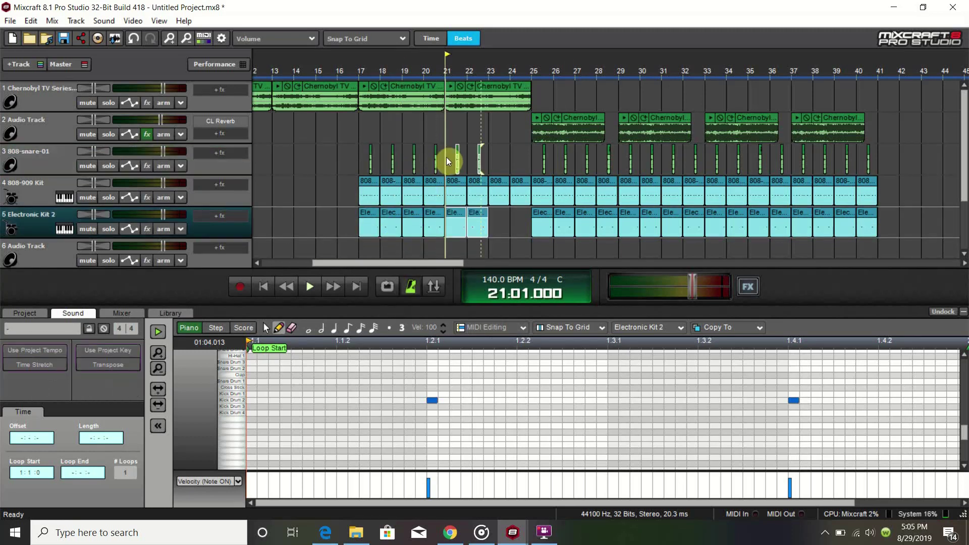
left_click(490, 160)
key("ctrl+v")
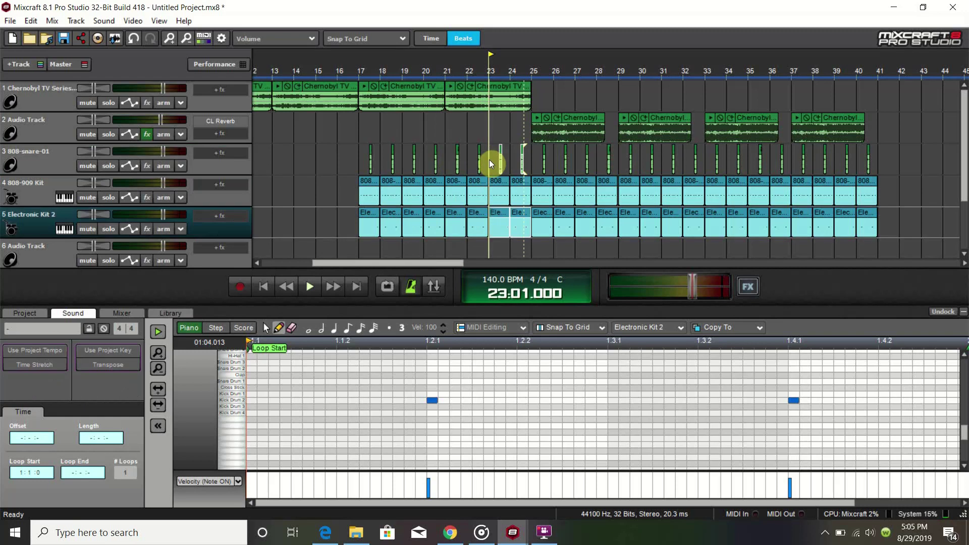
Step: Play the arrangement from bar 17 through the end of bar 40 to review the full drum section
scroll(408, 177, "down", 2)
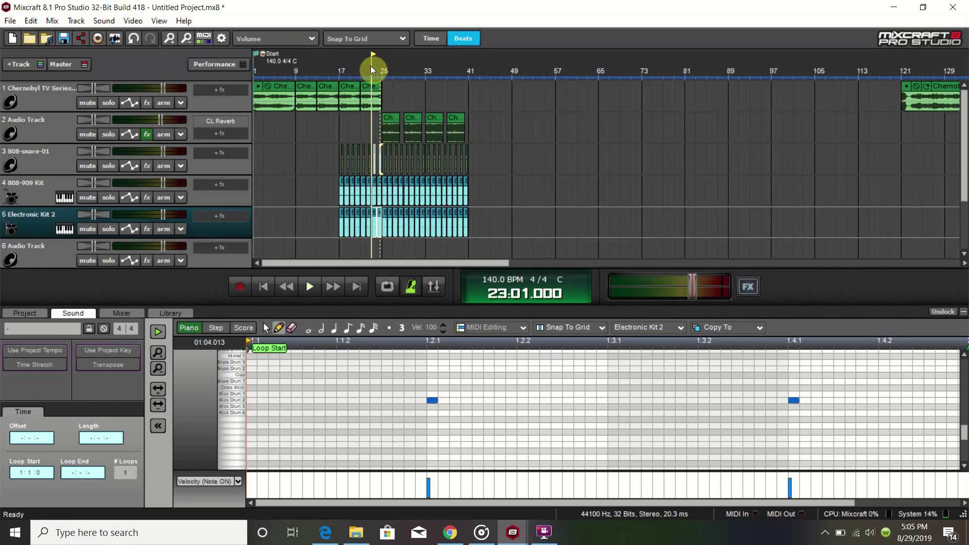
left_click(334, 66)
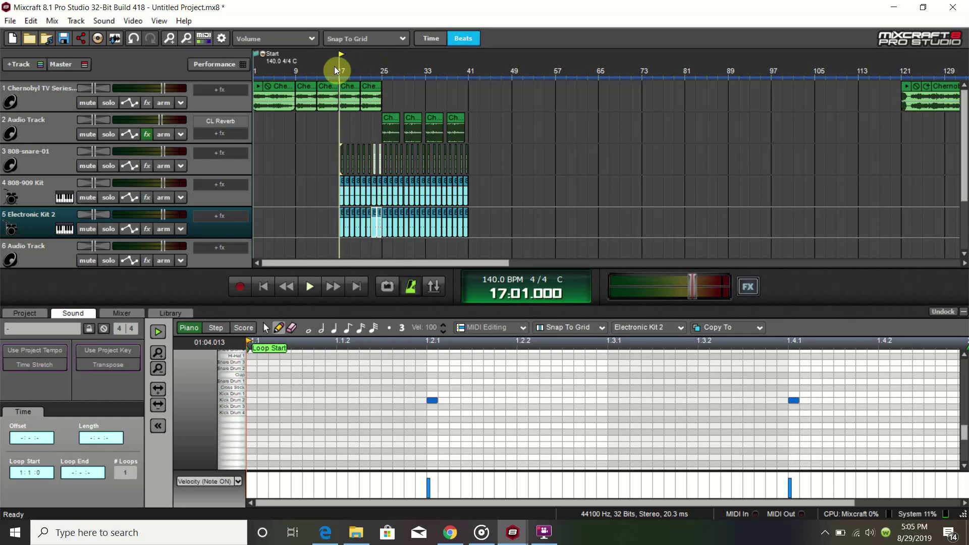
key("space")
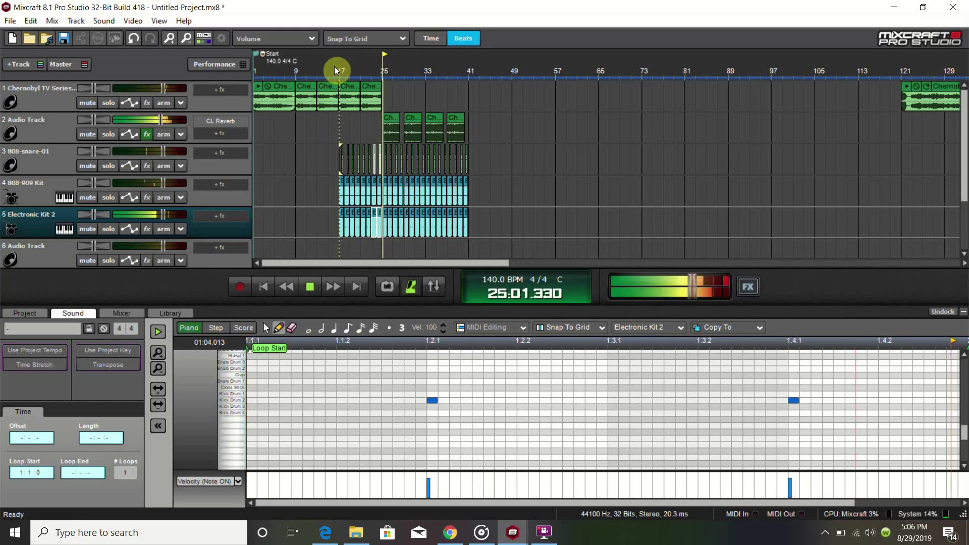
key("space")
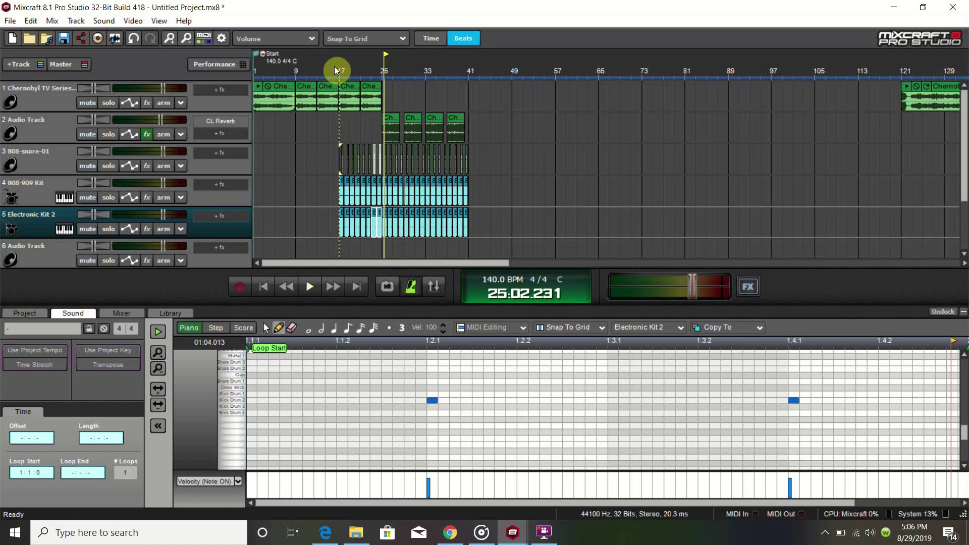
key("space")
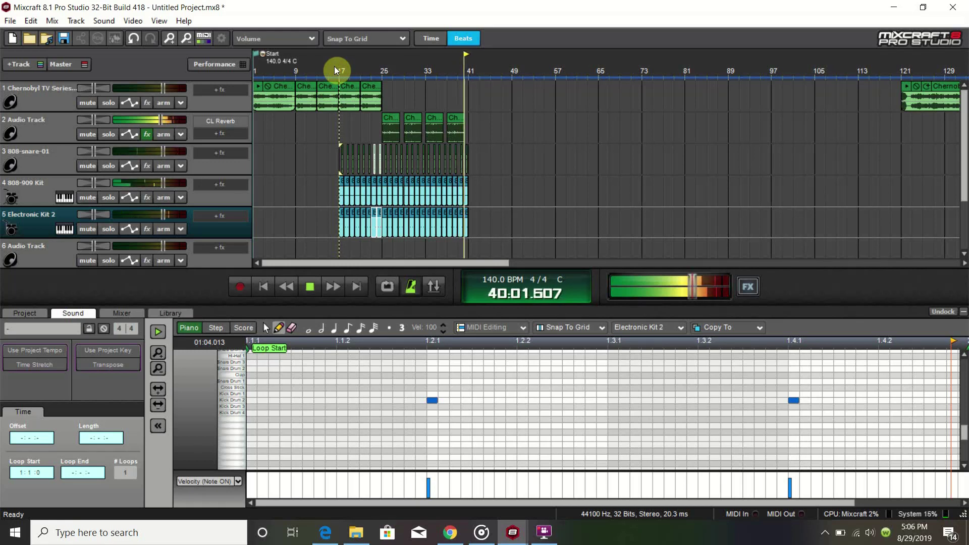
key("space")
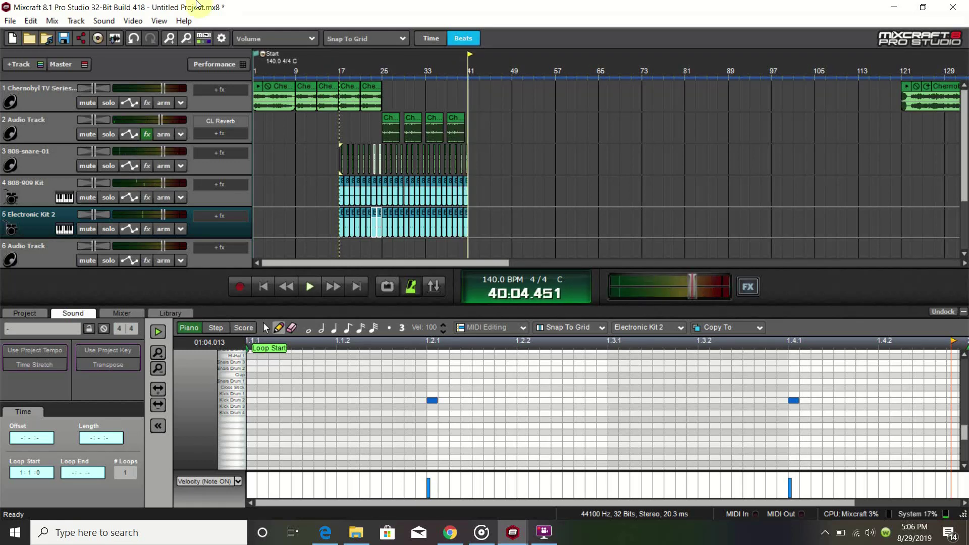
Step: Add the Bridge of Death Chernobyl OST sound file from the Downloads folder to the project
left_click(108, 23)
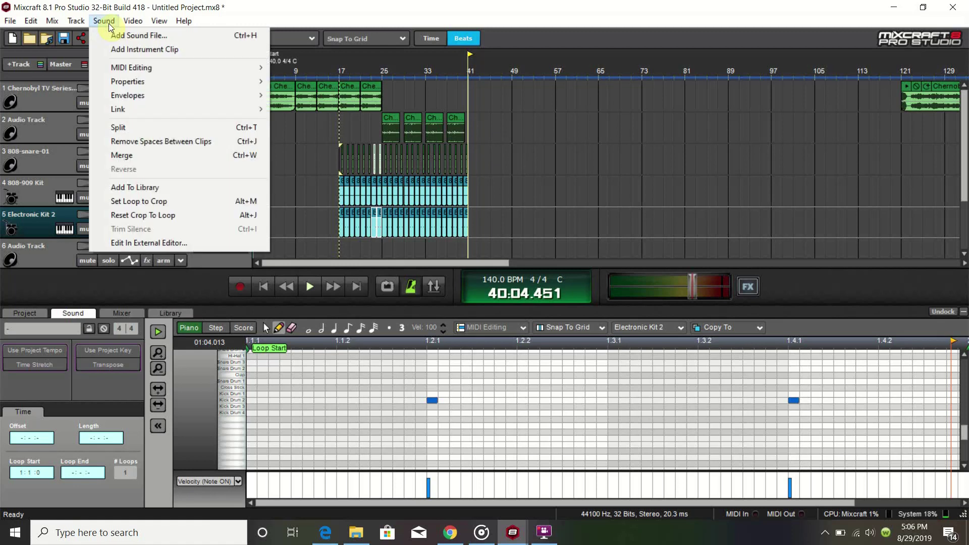
left_click(120, 34)
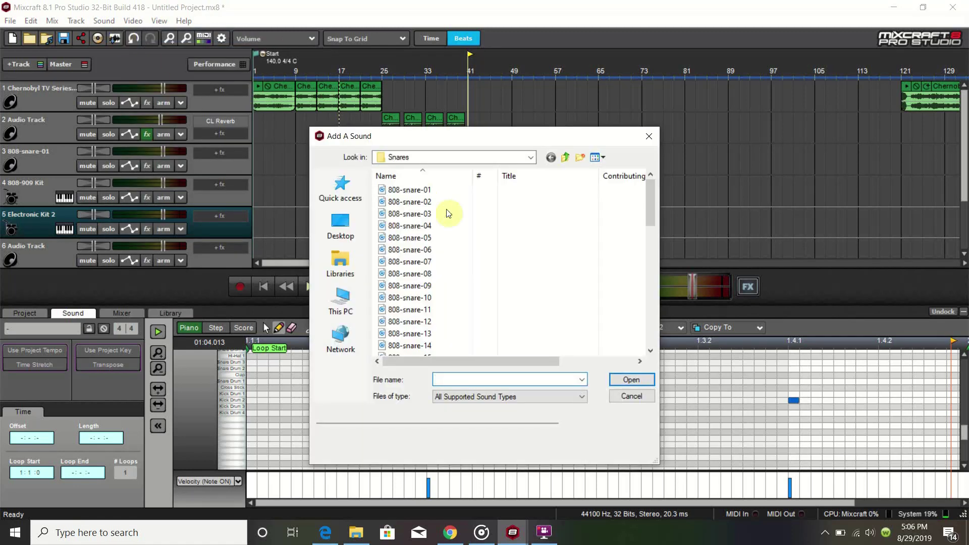
left_click(530, 159)
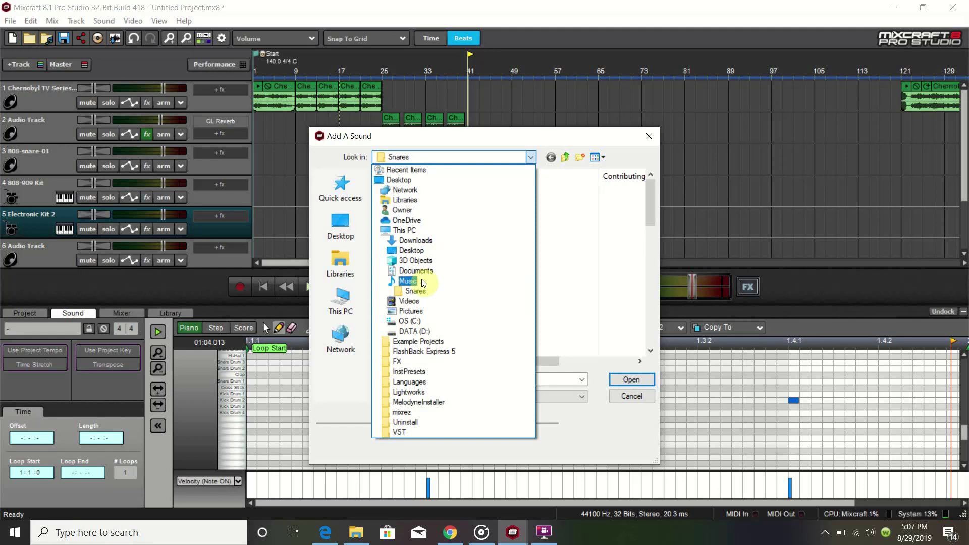
left_click(416, 241)
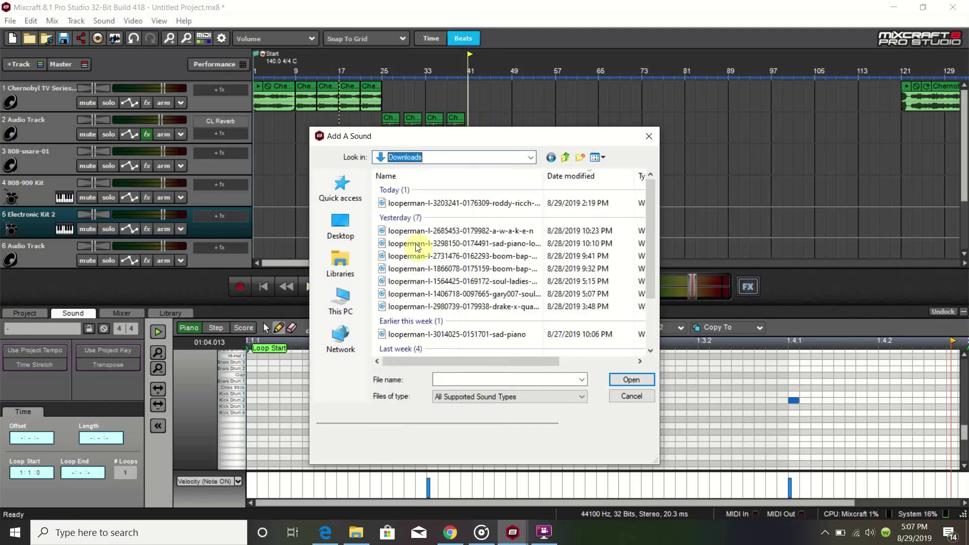
scroll(416, 243, "down", 2)
double_click(421, 299)
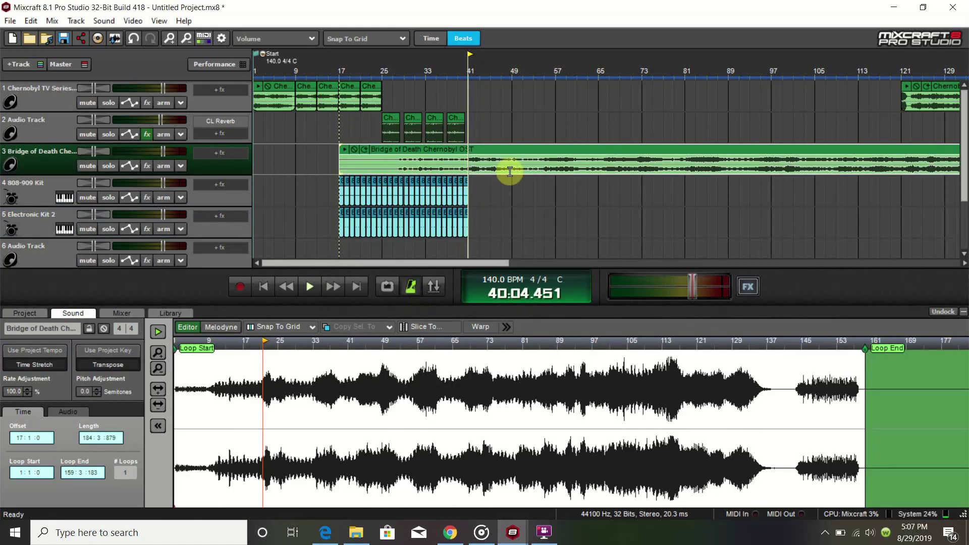
Step: Move the Bridge of Death Chernobyl OST clip to track 6 so that it starts at bar 49
left_click_drag(512, 151, 427, 244)
scroll(189, 179, "down", 2)
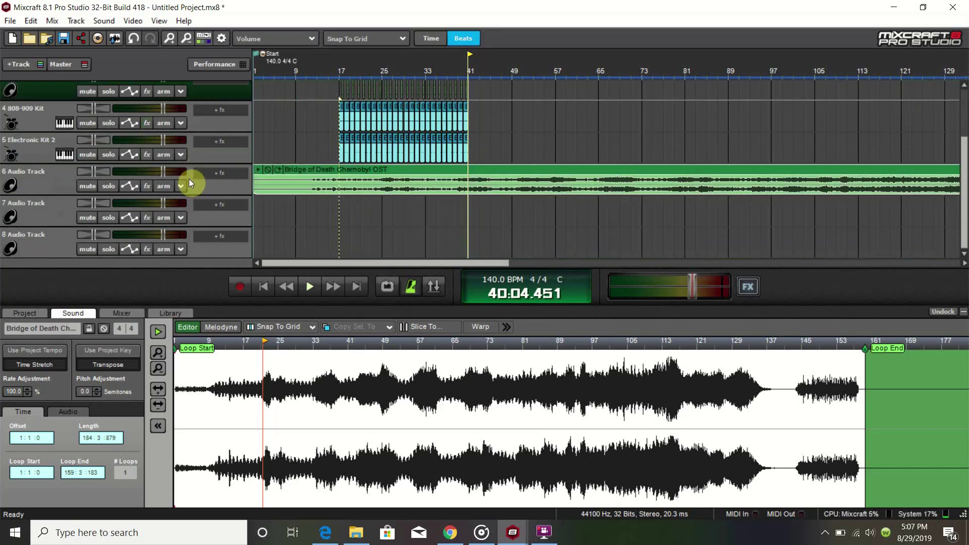
scroll(374, 198, "down", 3)
scroll(373, 198, "up", 1)
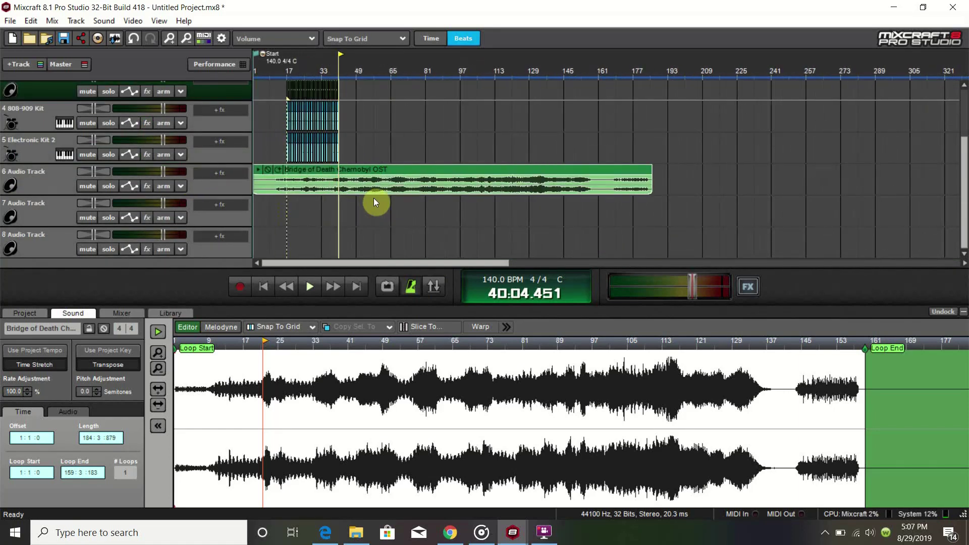
left_click_drag(379, 169, 483, 172)
Step: Play the Bridge of Death Chernobyl OST clip from bar 73 to listen for usable sample material
left_click(386, 78)
scroll(398, 214, "down", 1)
scroll(398, 214, "up", 2)
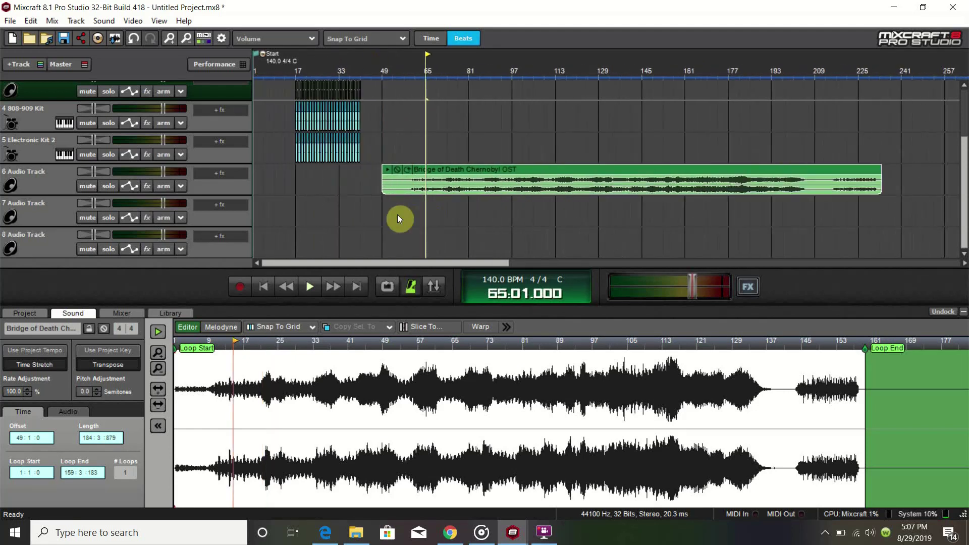
scroll(398, 214, "up", 1)
left_click(513, 147)
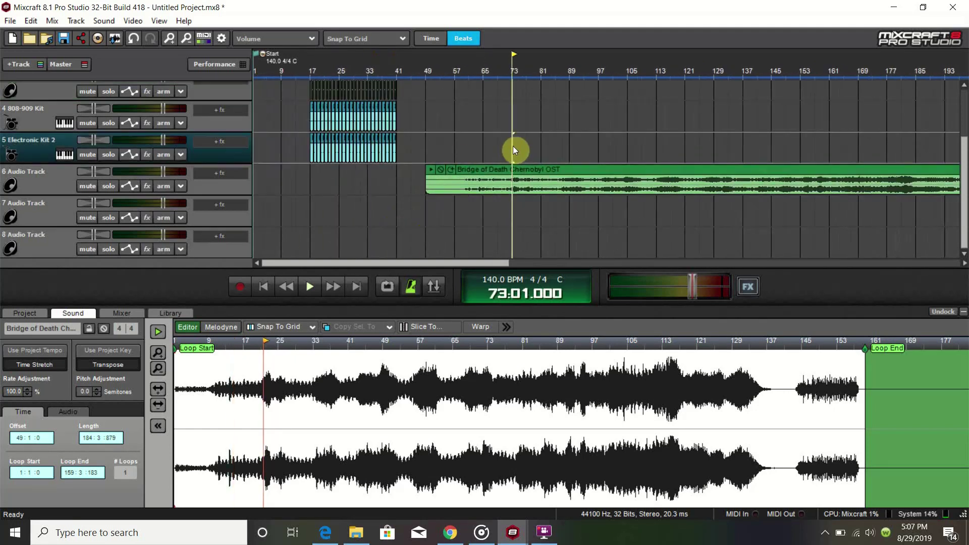
key("space")
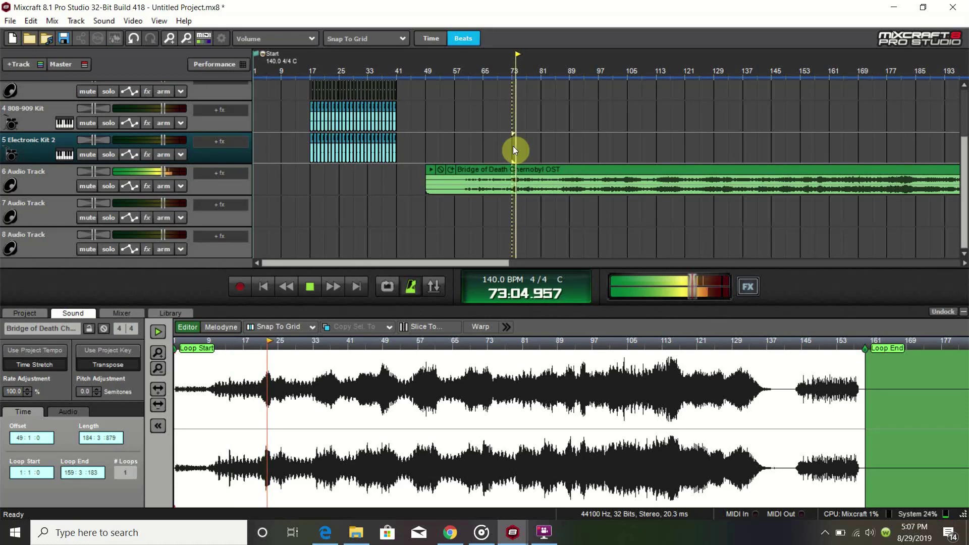
Step: Audition the Bridge of Death Chernobyl OST clip from around bars 73, 87 and 97 to find a usable section
scroll(513, 147, "down", 1)
scroll(513, 147, "up", 1)
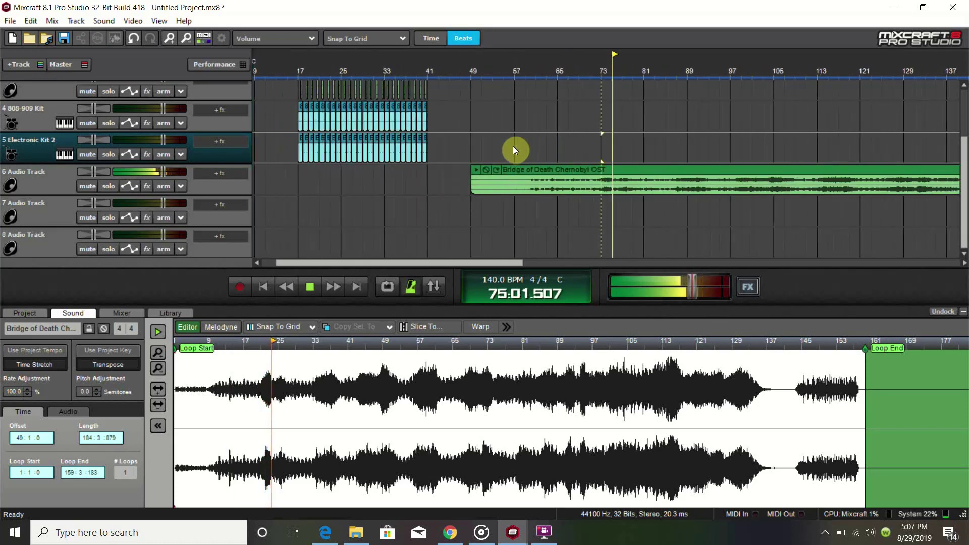
key("space")
key("space")
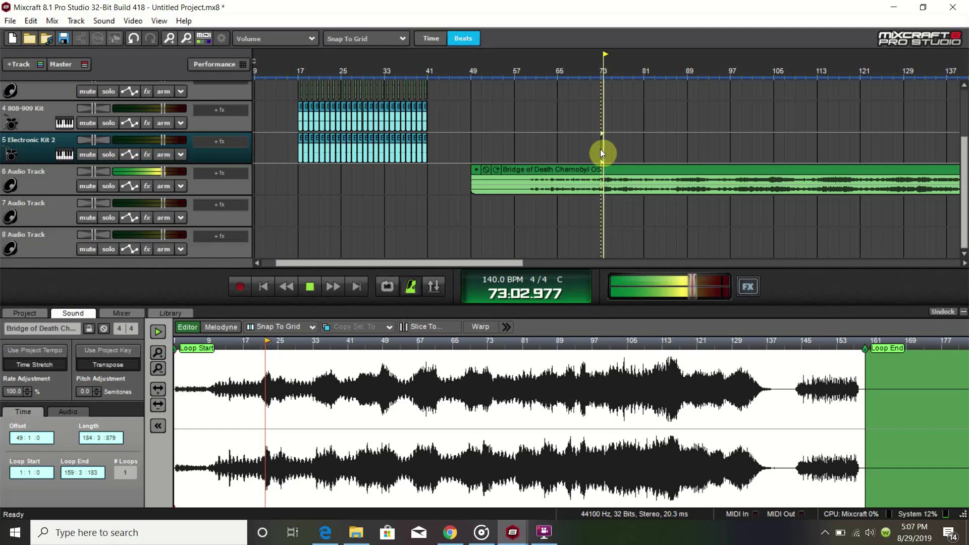
key("space")
left_click(677, 143)
key("space")
key("space")
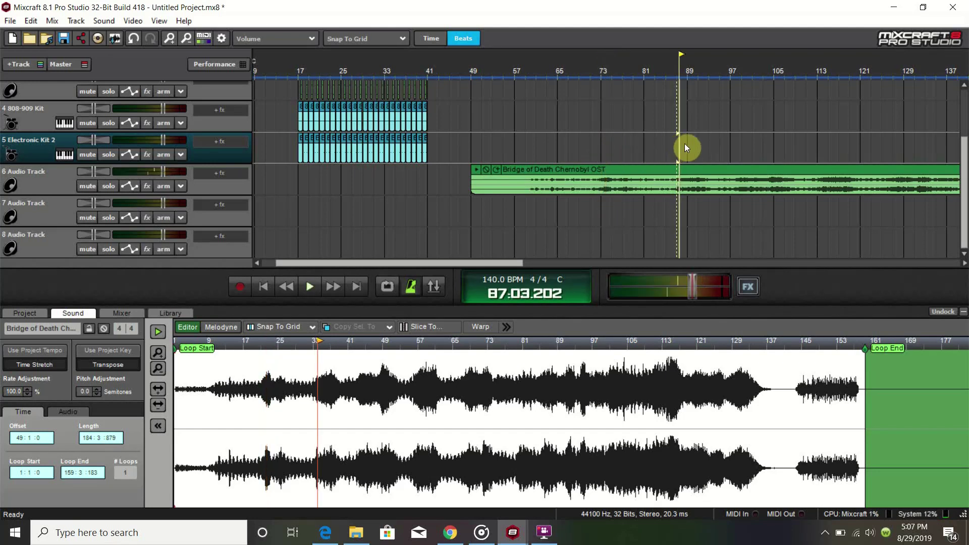
left_click(729, 143)
key("space")
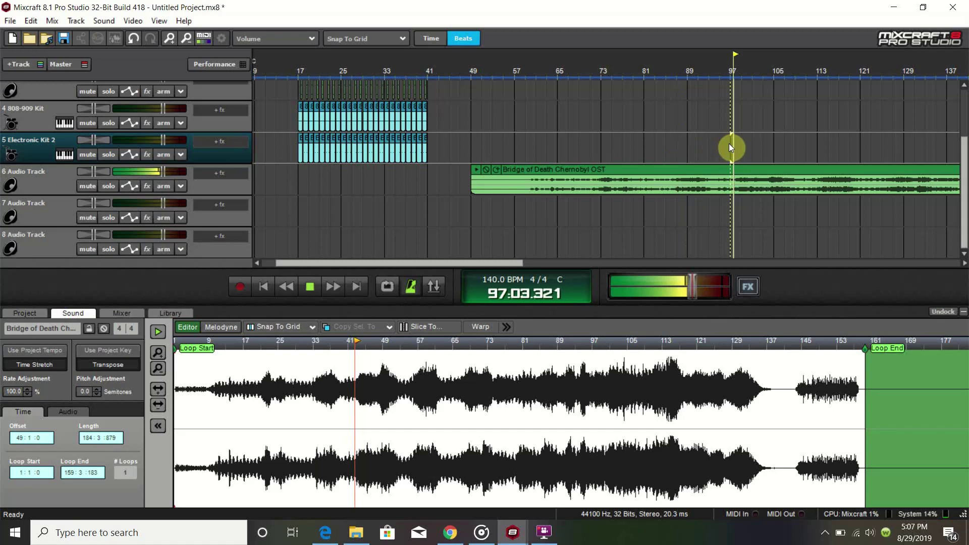
left_click(729, 144)
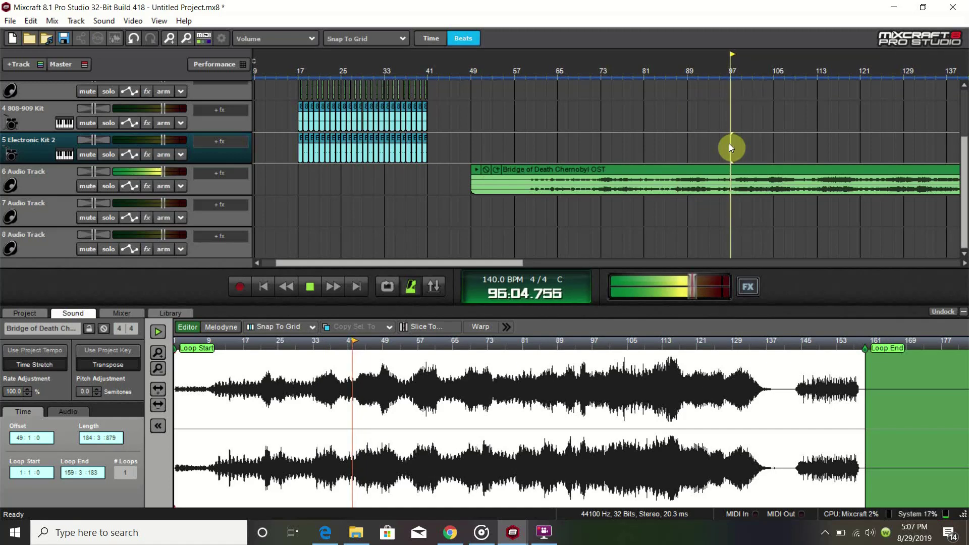
Step: Separate a one-bar piece of the Bridge of Death clip between bars 95 and 96, undoing the trial deletion of that piece
scroll(729, 143, "up", 2)
left_click(559, 150)
key("space")
left_click(576, 190, "shift")
key("Delete")
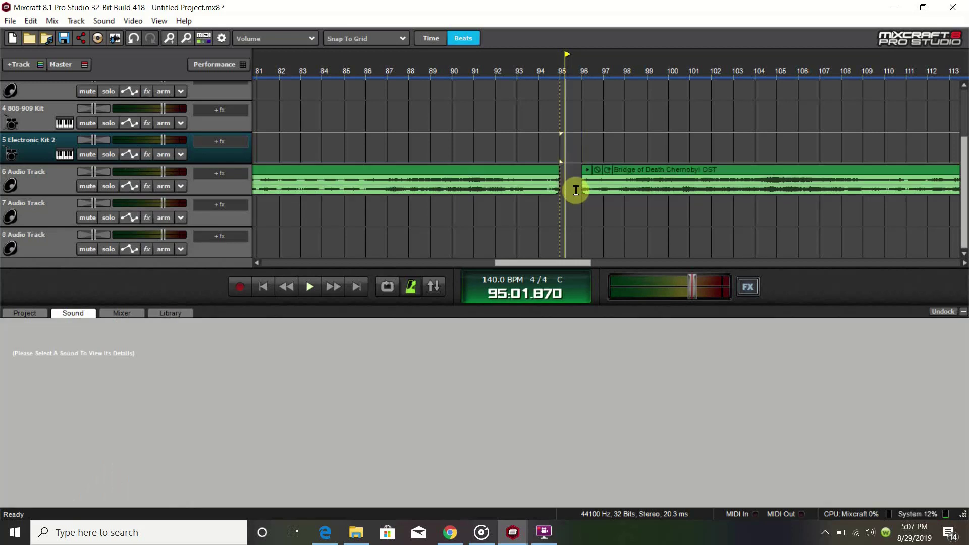
key("ctrl+z")
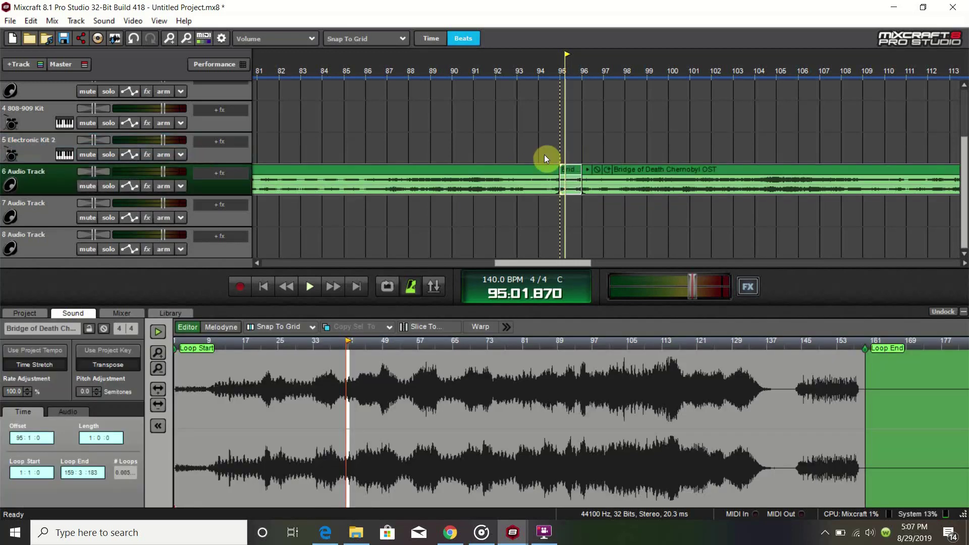
Step: Remove the Bridge of Death clip portions before bar 95 and after bar 96, keeping only the one-bar piece
right_click(529, 172)
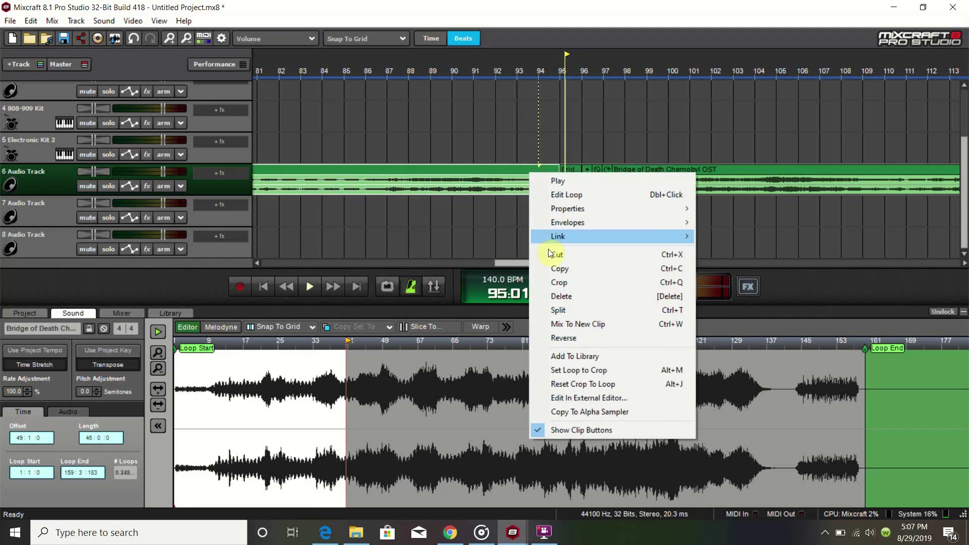
left_click(554, 254)
left_click(658, 174)
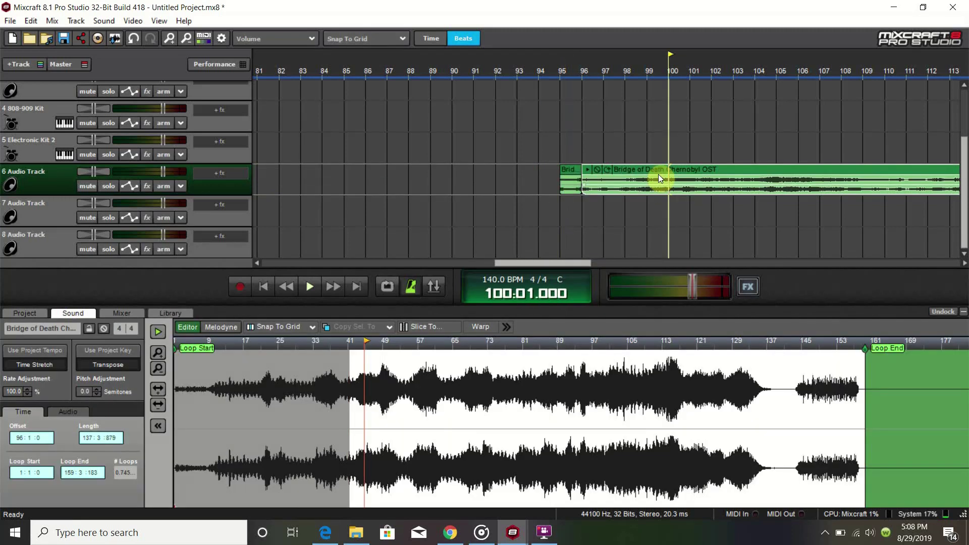
key("Delete")
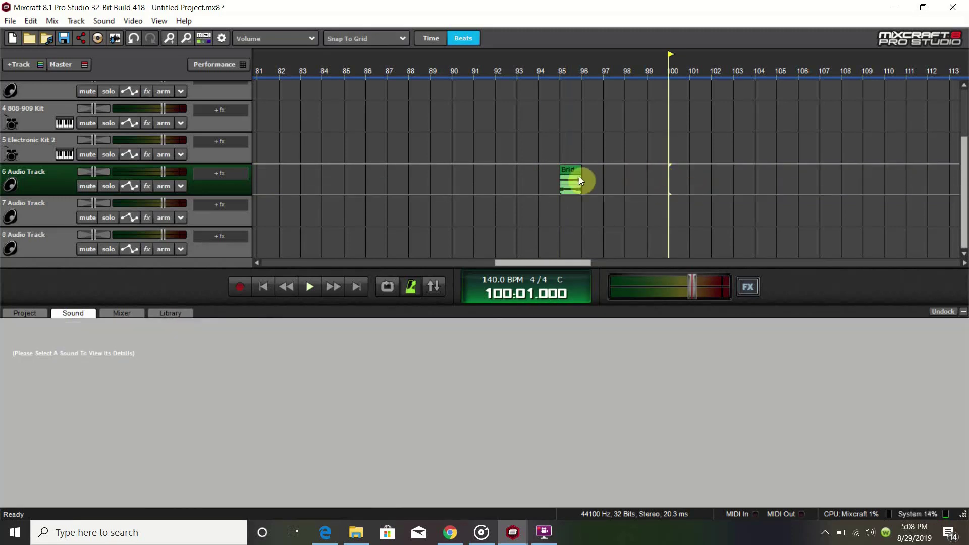
Step: Play the isolated one-bar Bridge of Death piece and move it to start at bar 94
left_click(561, 148)
key("space")
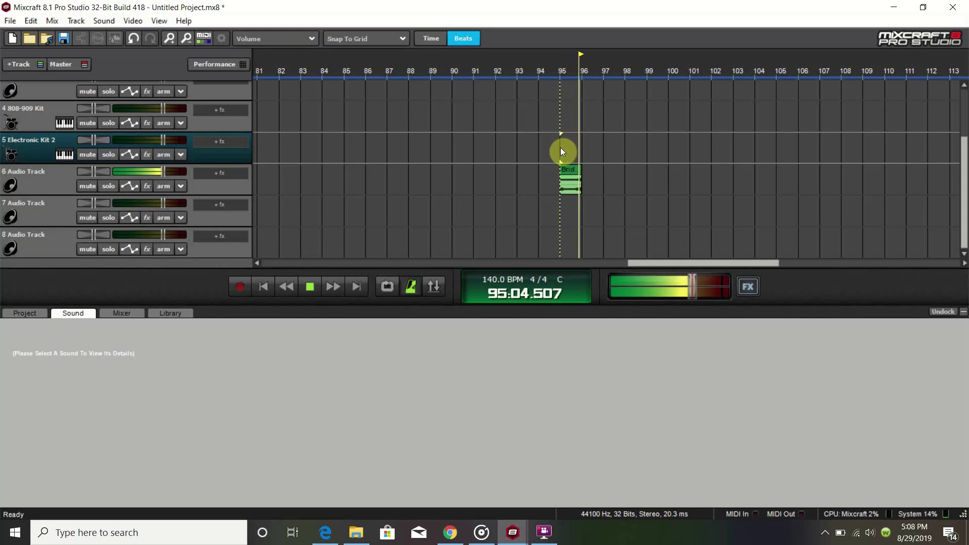
key("space")
left_click_drag(574, 169, 534, 179)
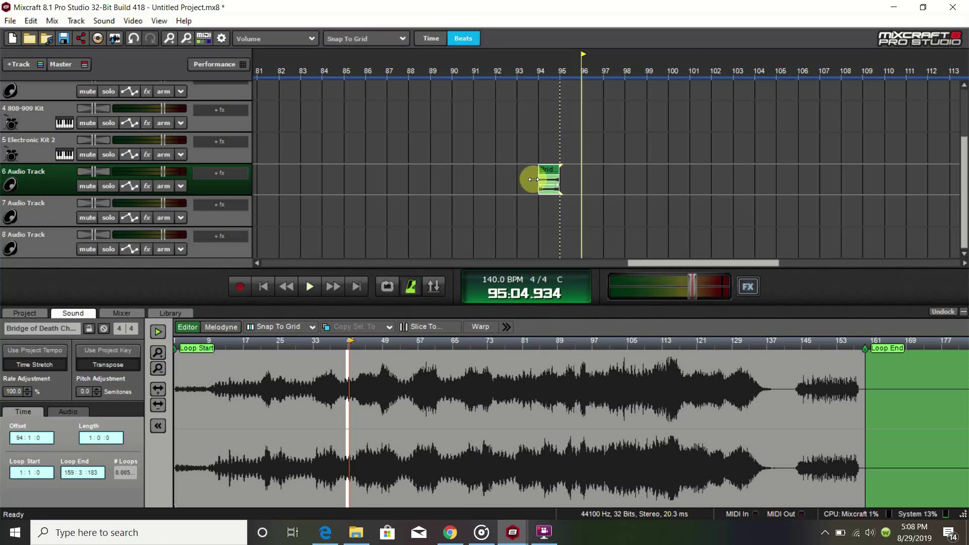
Step: Extend the start of the Bridge of Death piece back to 93:4:500 and play the lengthened clip
left_click(541, 147)
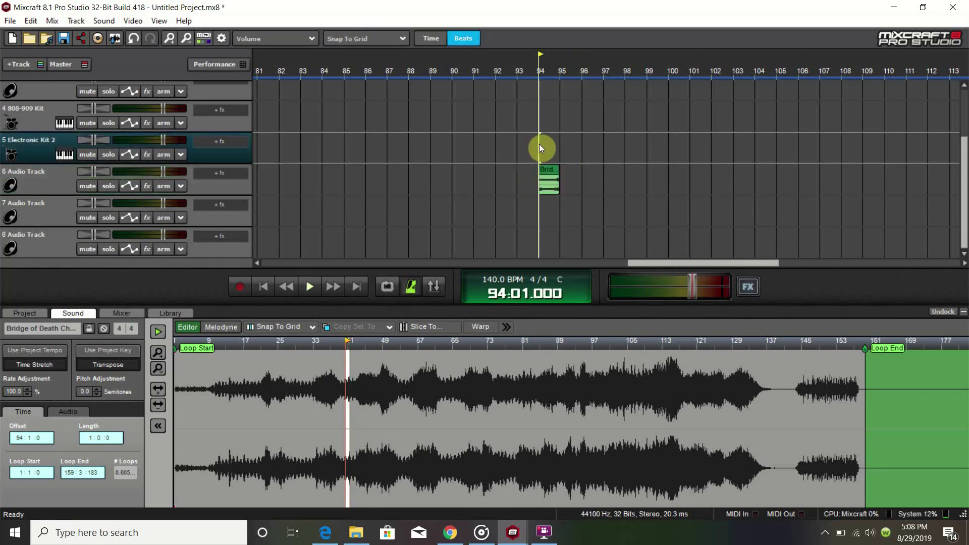
scroll(539, 146, "up", 3)
scroll(539, 144, "up", 2)
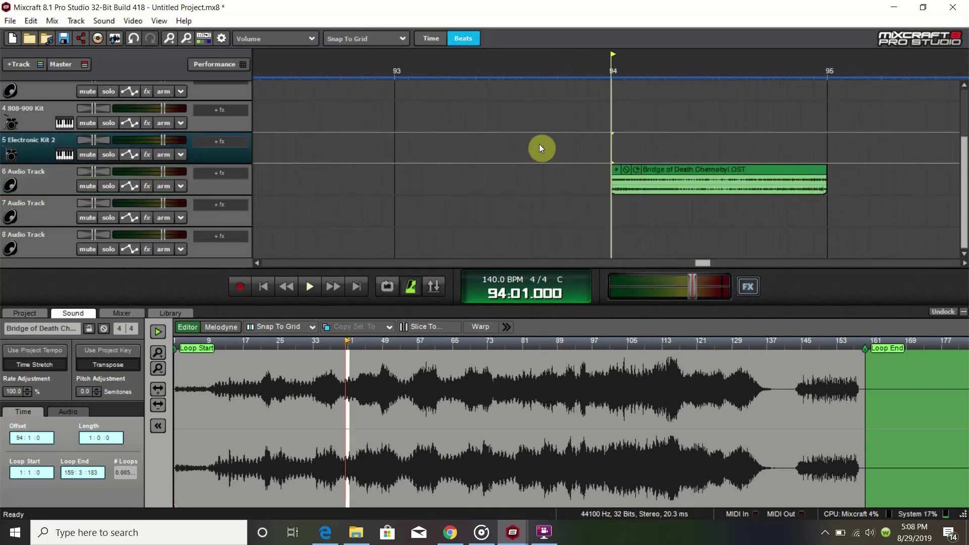
left_click(606, 180)
left_click_drag(606, 181, 589, 179)
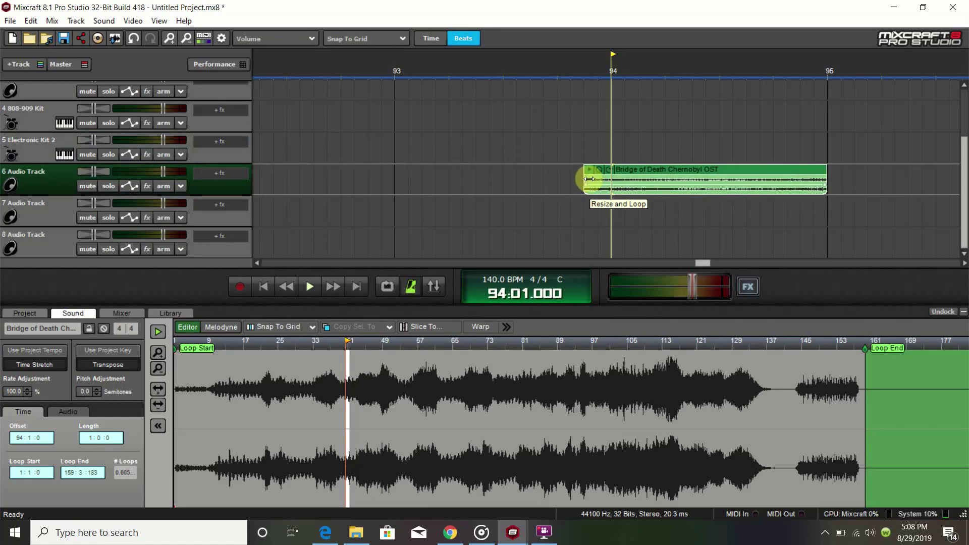
left_click_drag(590, 179, 586, 179)
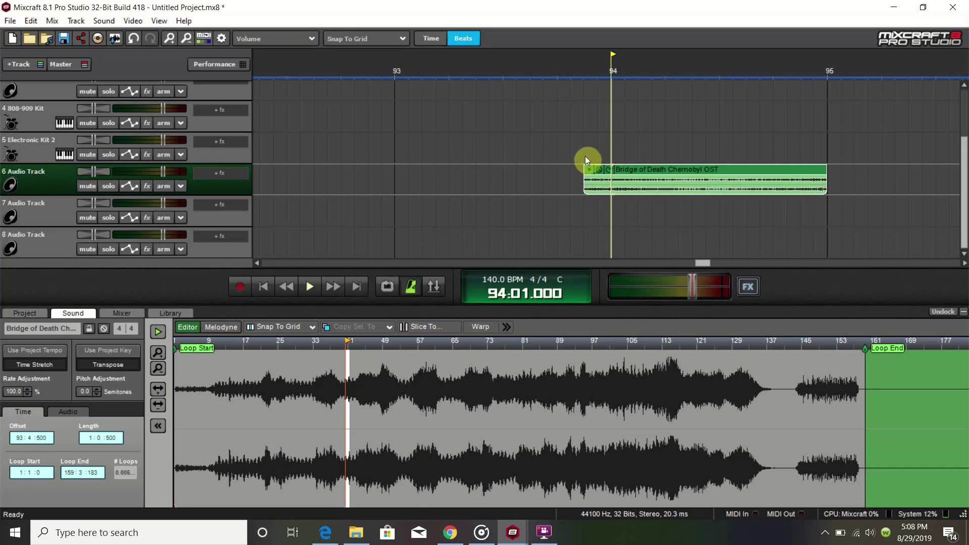
left_click(586, 156)
key("space")
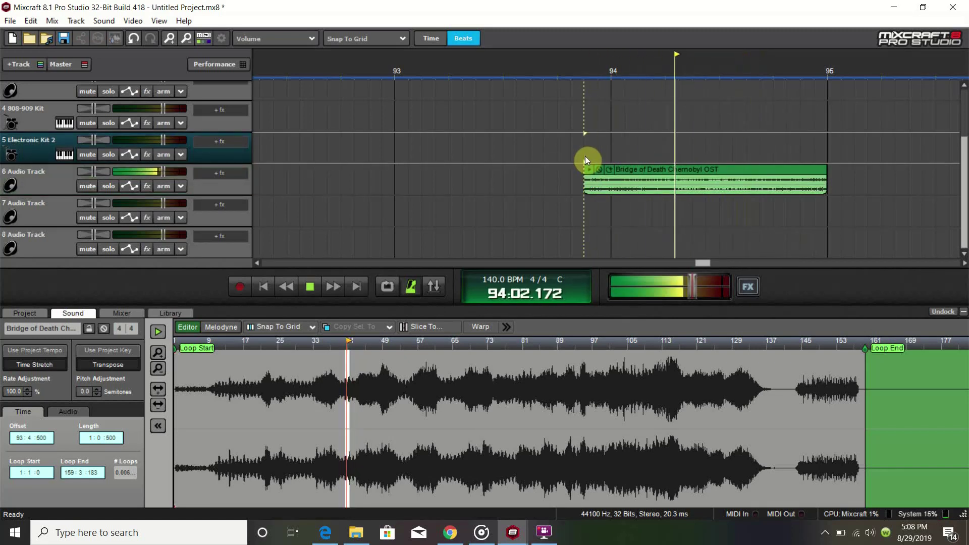
key("space")
Step: Move the short Bridge of Death clip on track 6 to bar 17, under the first drum clips
scroll(622, 172, "down", 5)
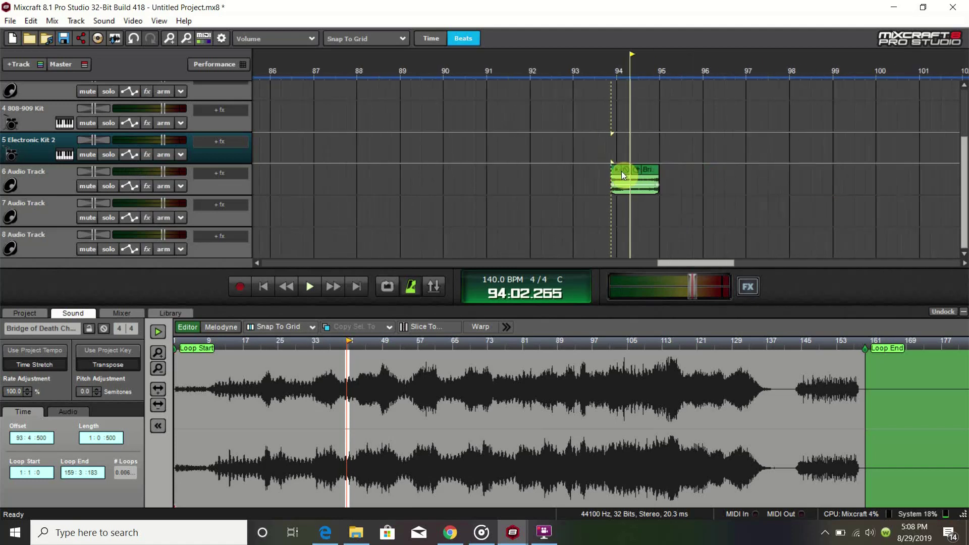
left_click(595, 171)
left_click_drag(618, 172, 291, 174)
scroll(290, 174, "down", 3)
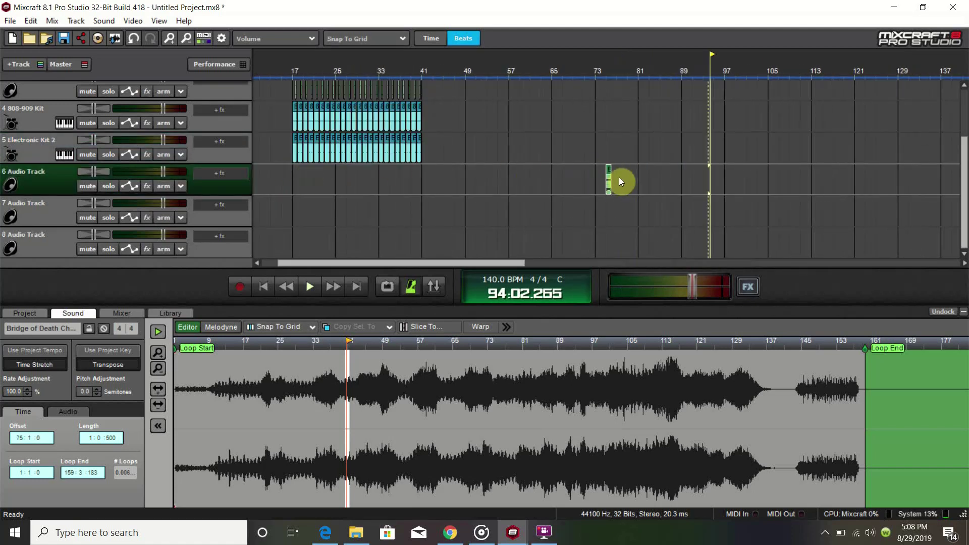
left_click_drag(610, 168, 303, 174)
scroll(302, 174, "up", 3)
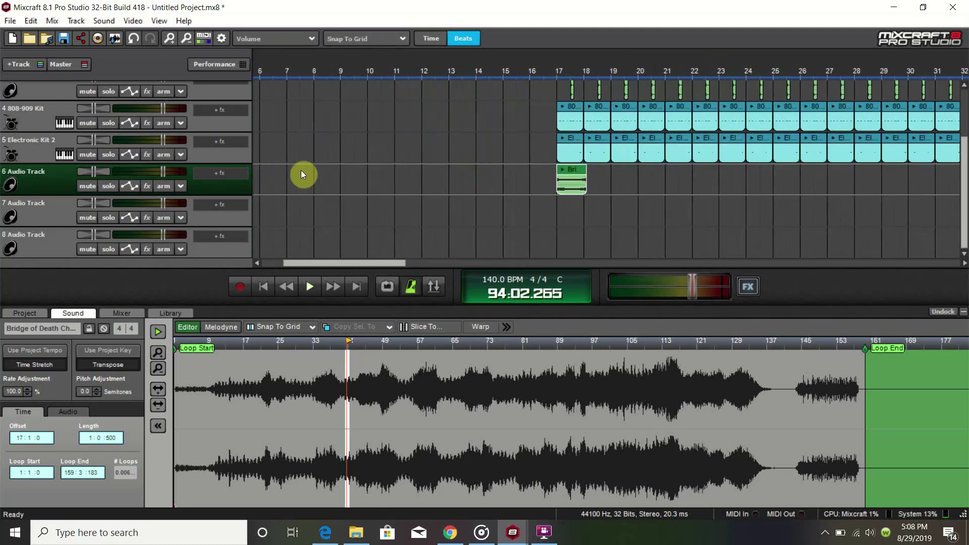
Step: Play the arrangement from bar 17 to hear the short Bridge of Death clip with the drums
left_click(563, 63)
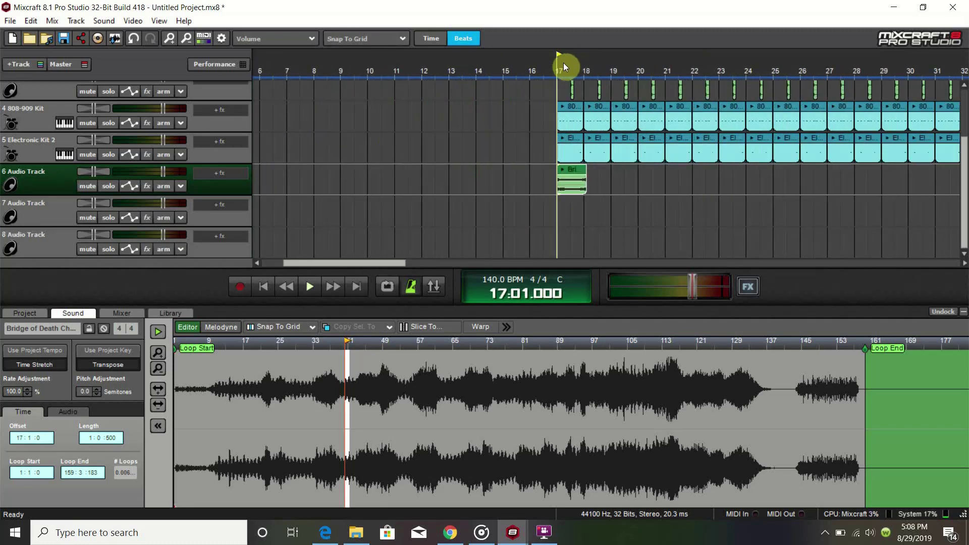
key("space")
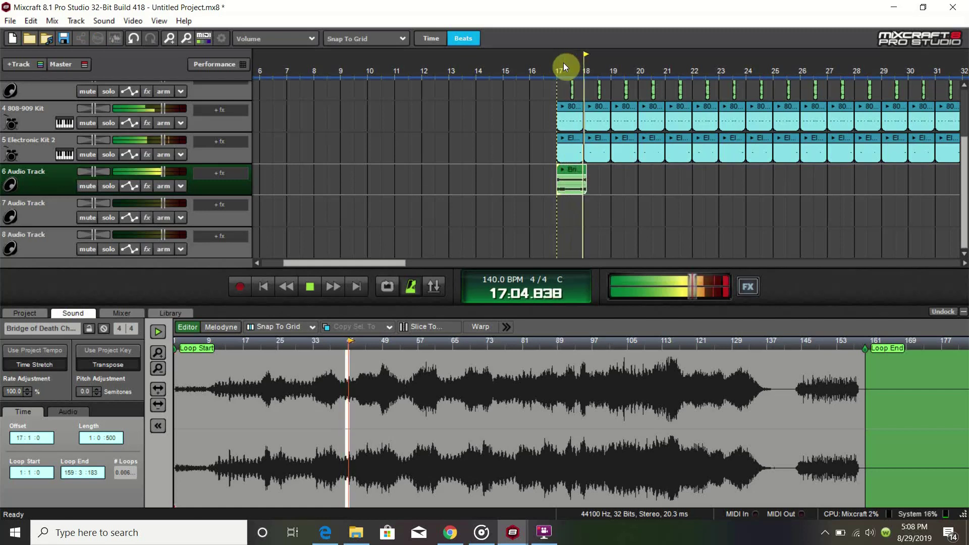
key("space")
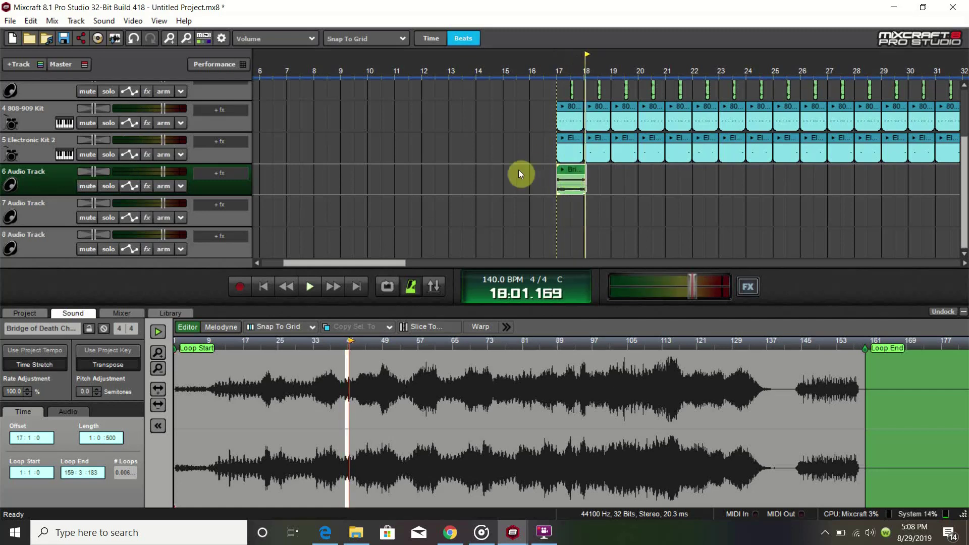
Step: Move the short Bridge of Death clip on track 6 to bar 9 and play it there on its own
scroll(519, 170, "down", 2)
left_click_drag(440, 171, 352, 173)
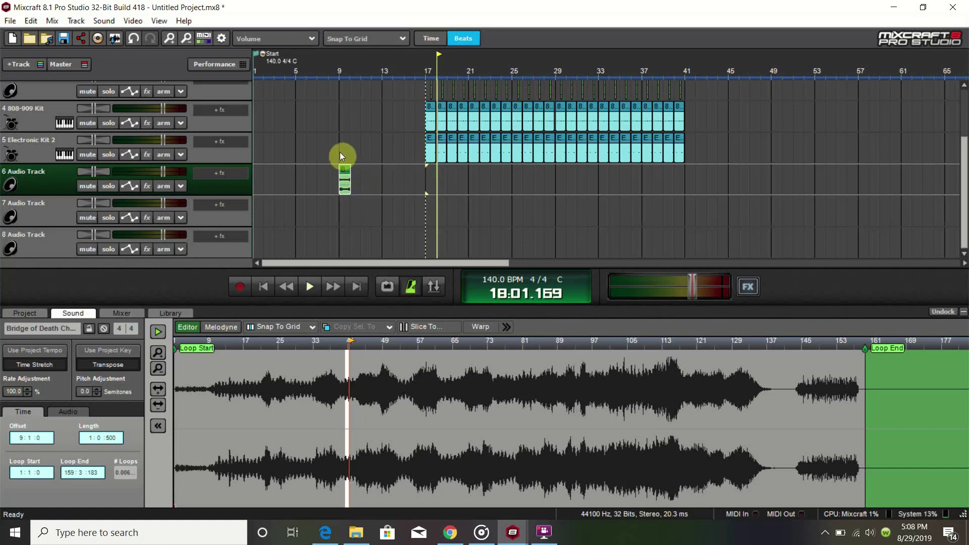
left_click(340, 153)
key("space")
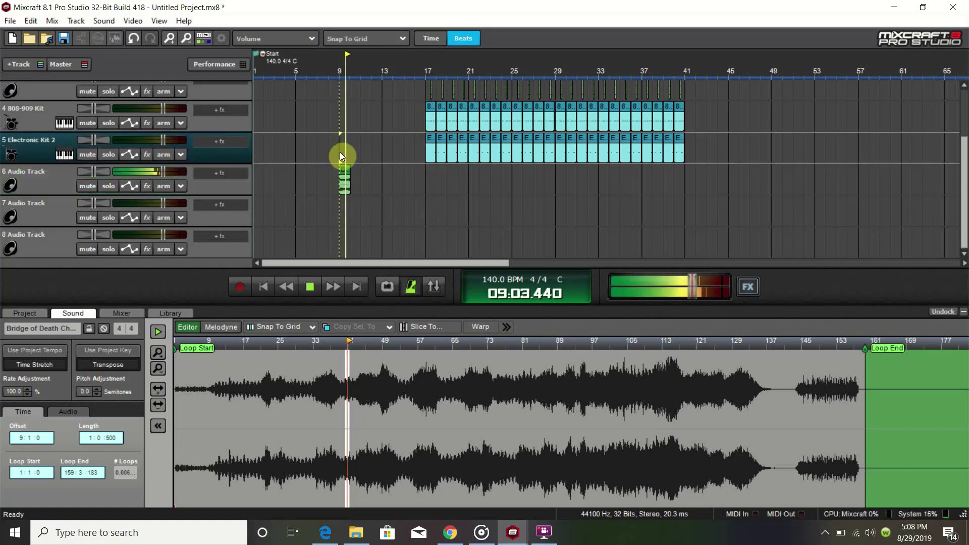
key("space")
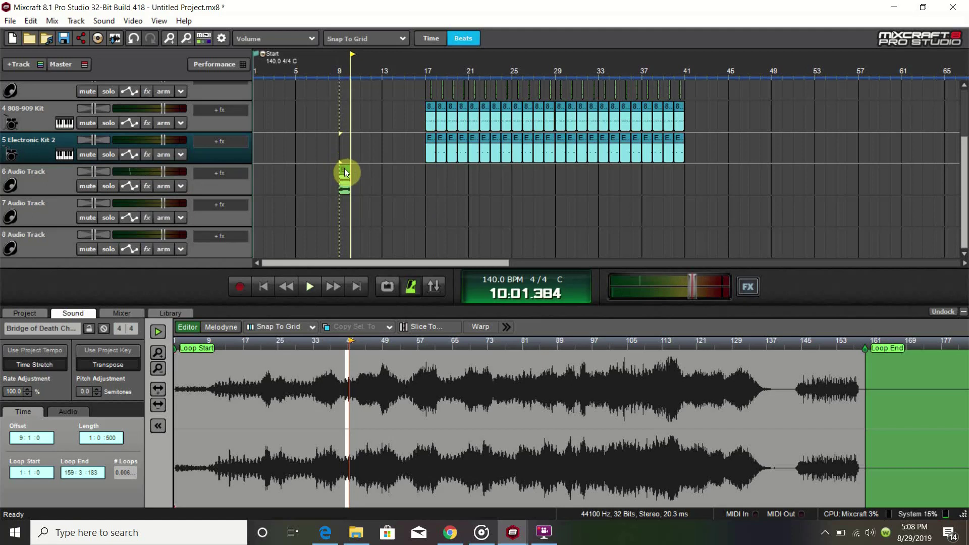
left_click(346, 171)
left_click(337, 151)
key("space")
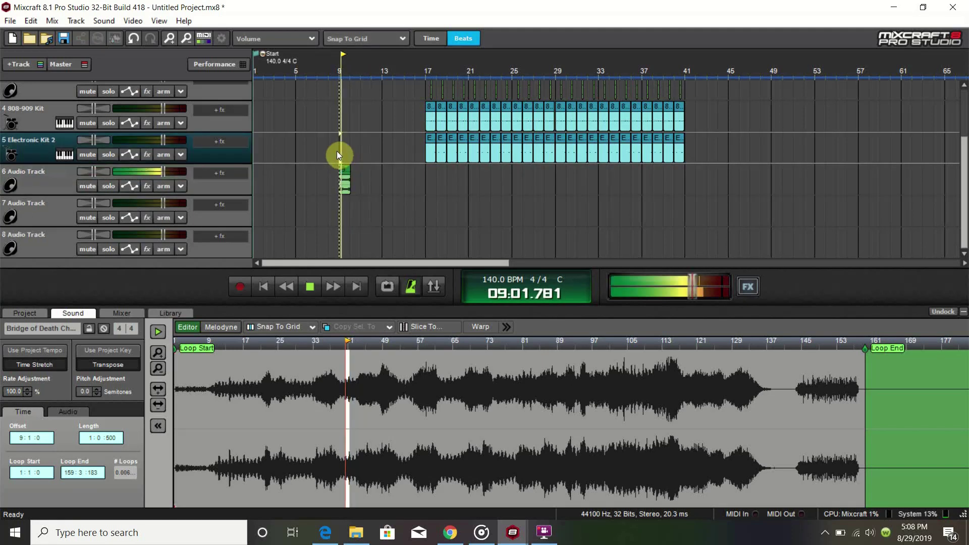
key("space")
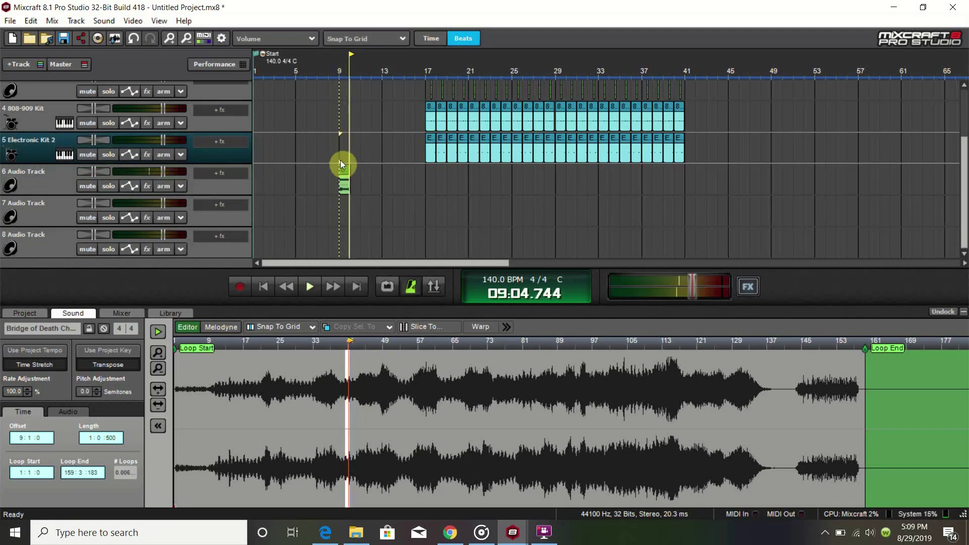
left_click(347, 167)
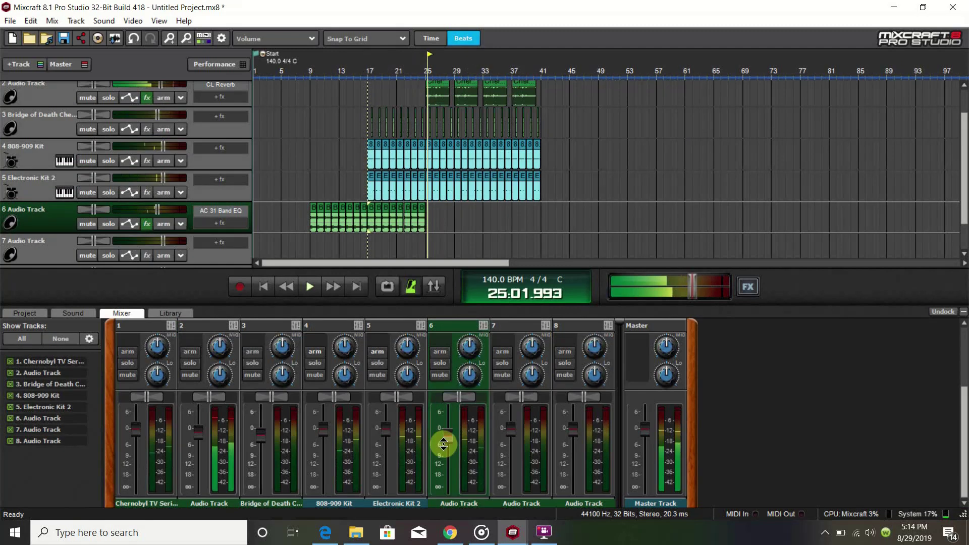
Step: Copy the row of track 6 clips spanning bars 9 to 25 and paste it at bar 25 on the same track
left_click_drag(431, 217, 302, 208)
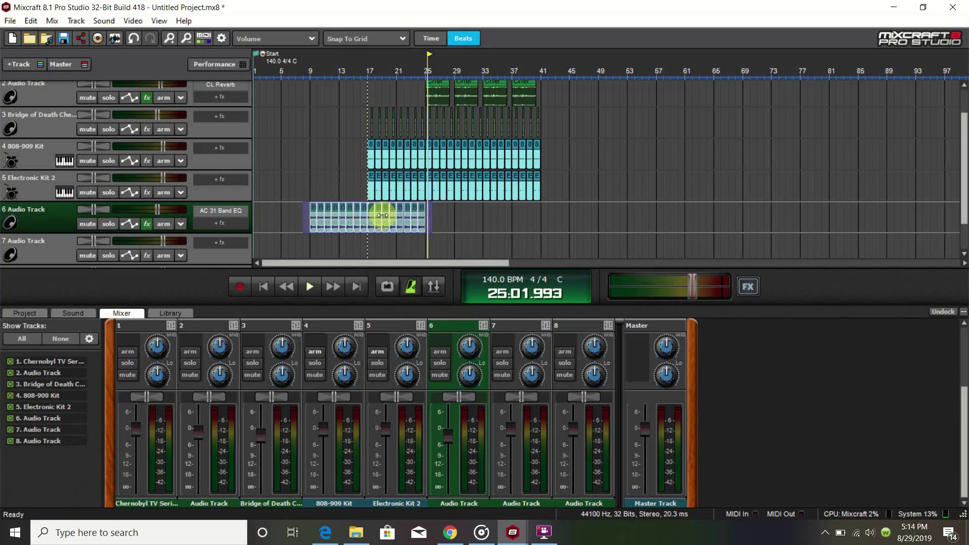
left_click(431, 217)
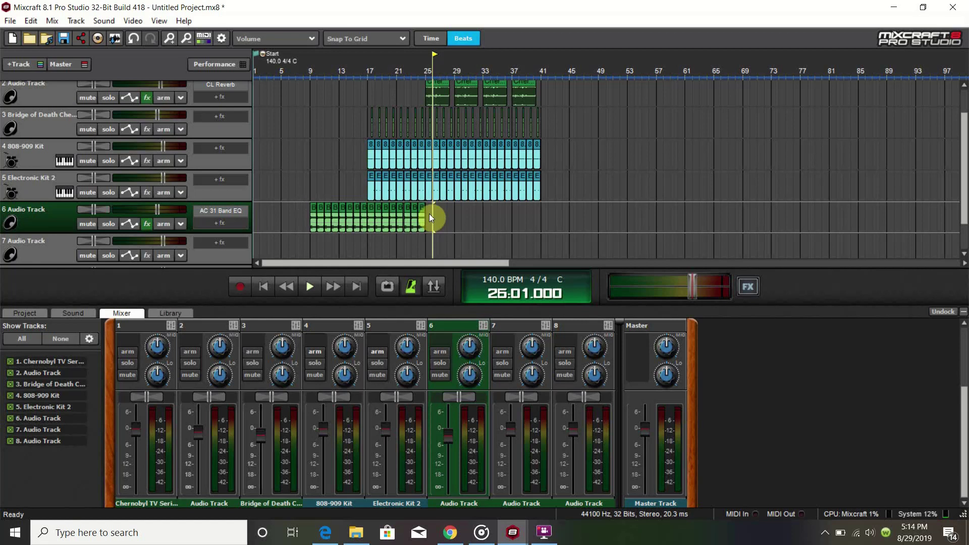
left_click(428, 216)
key("ctrl+v")
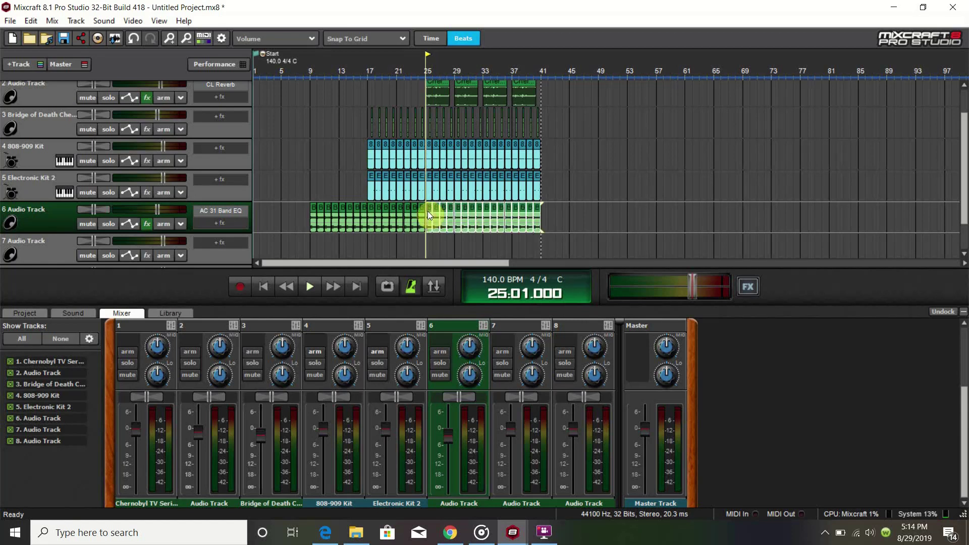
Step: Set the pitch adjustment of the pasted track 6 clips to -3 semitones and play the arrangement from bar 25
left_click(73, 313)
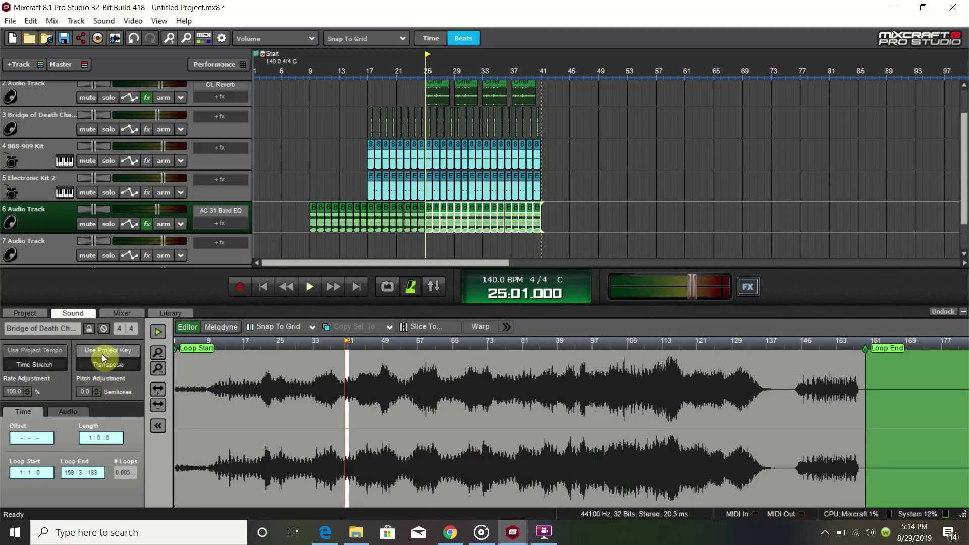
left_click(97, 394)
left_click(96, 394)
left_click(96, 394)
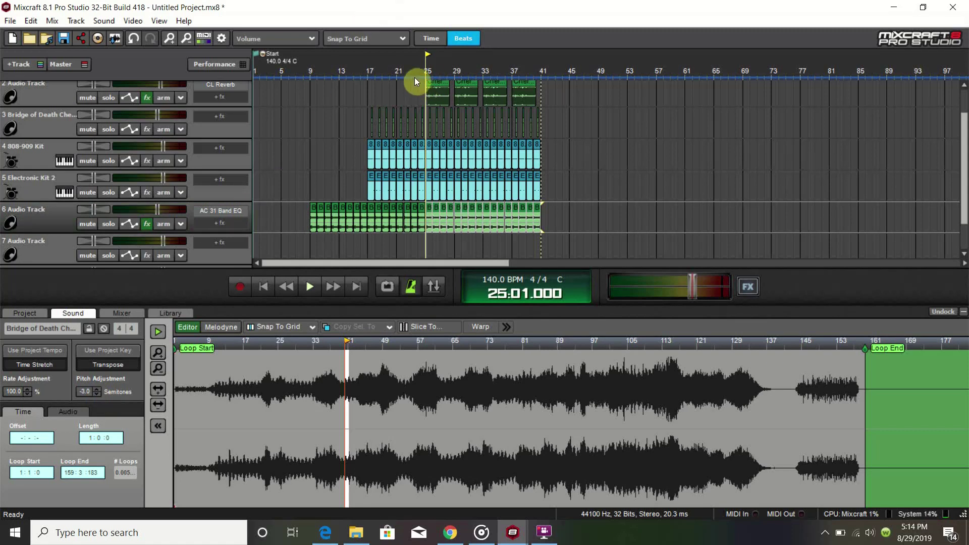
key("space")
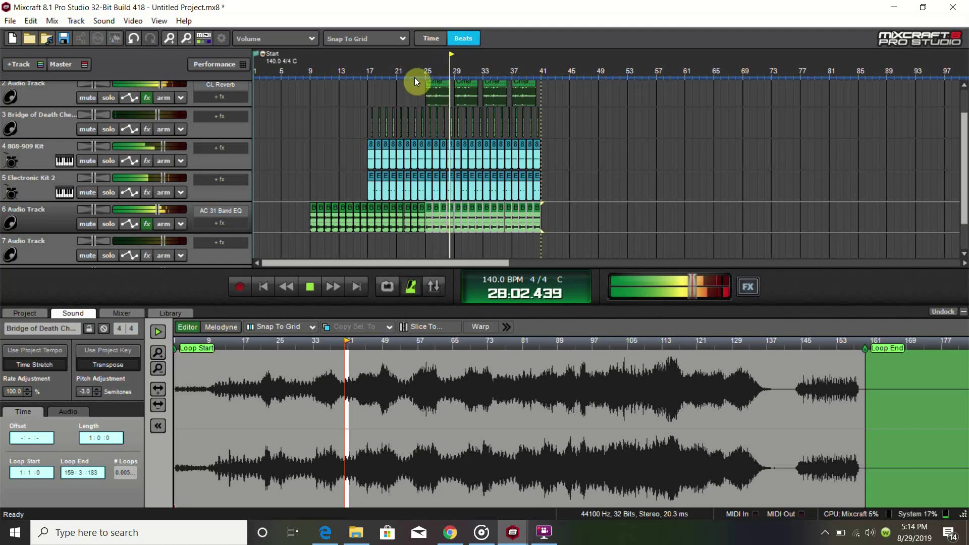
key("space")
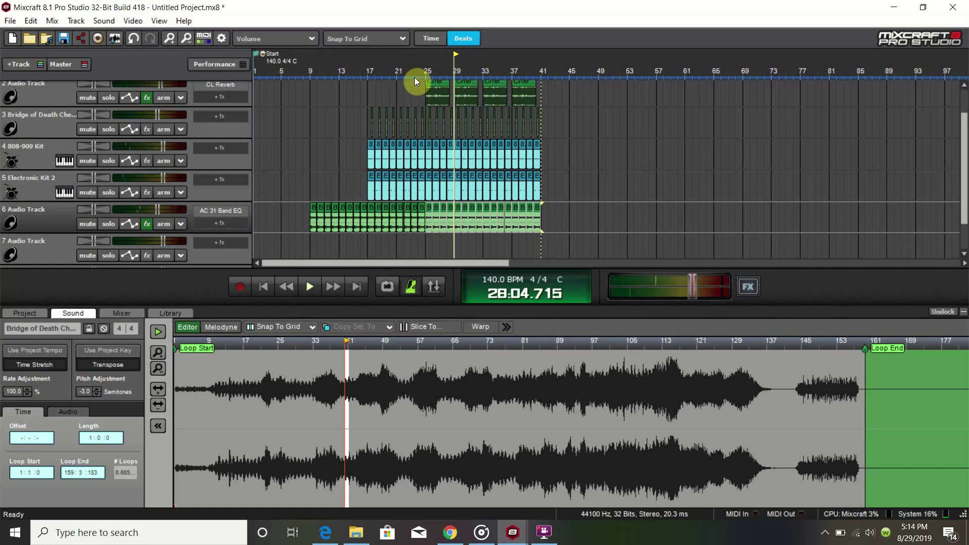
scroll(189, 126, "up", 1)
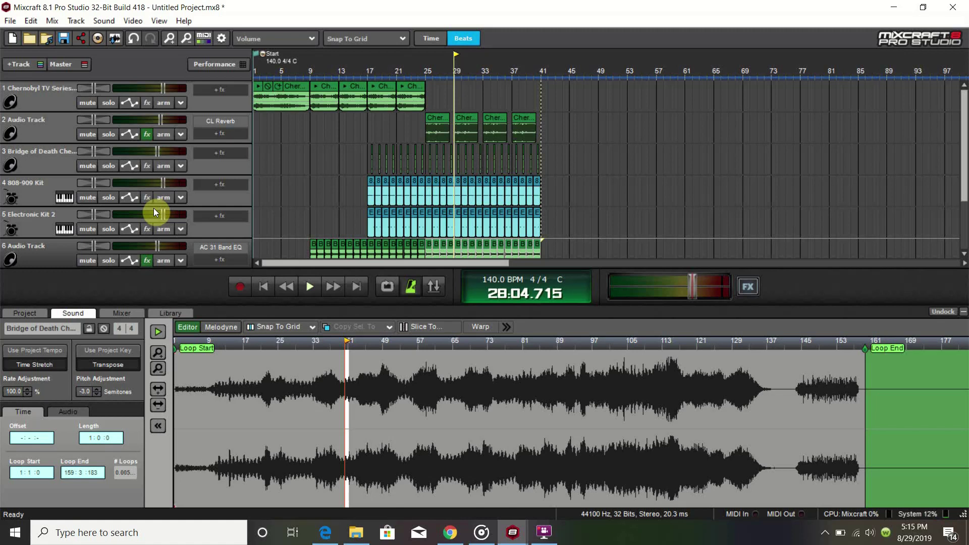
scroll(153, 139, "down", 2)
scroll(153, 139, "up", 2)
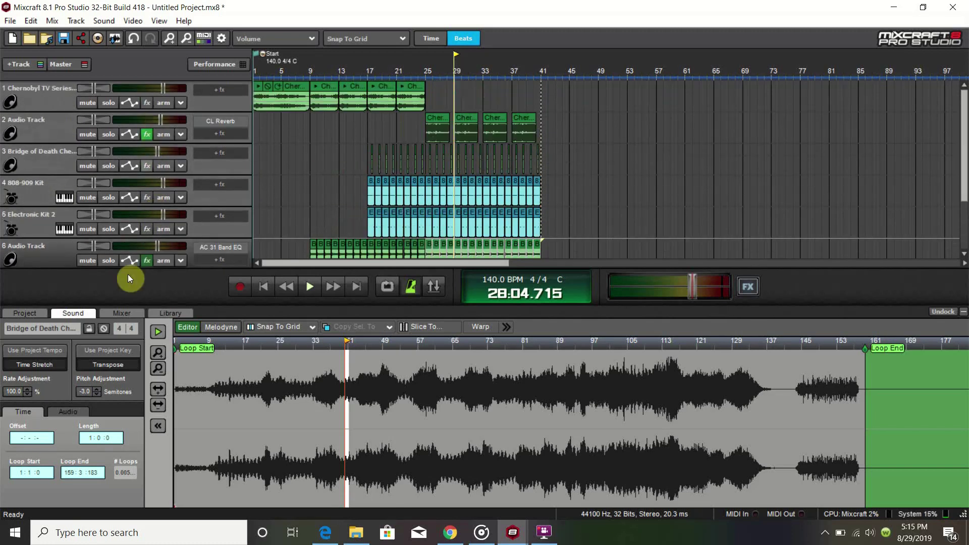